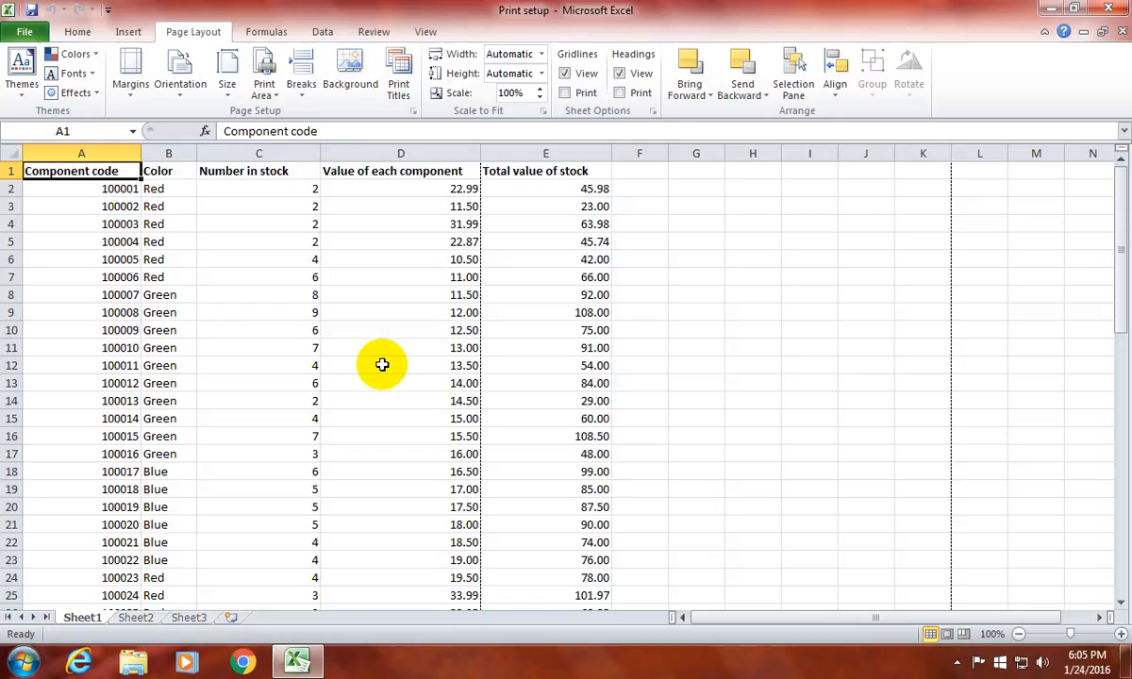
# - Examine the worksheet's print preview, briefly showing the margin guides, and return to the sheet
pyautogui.click(23, 30)
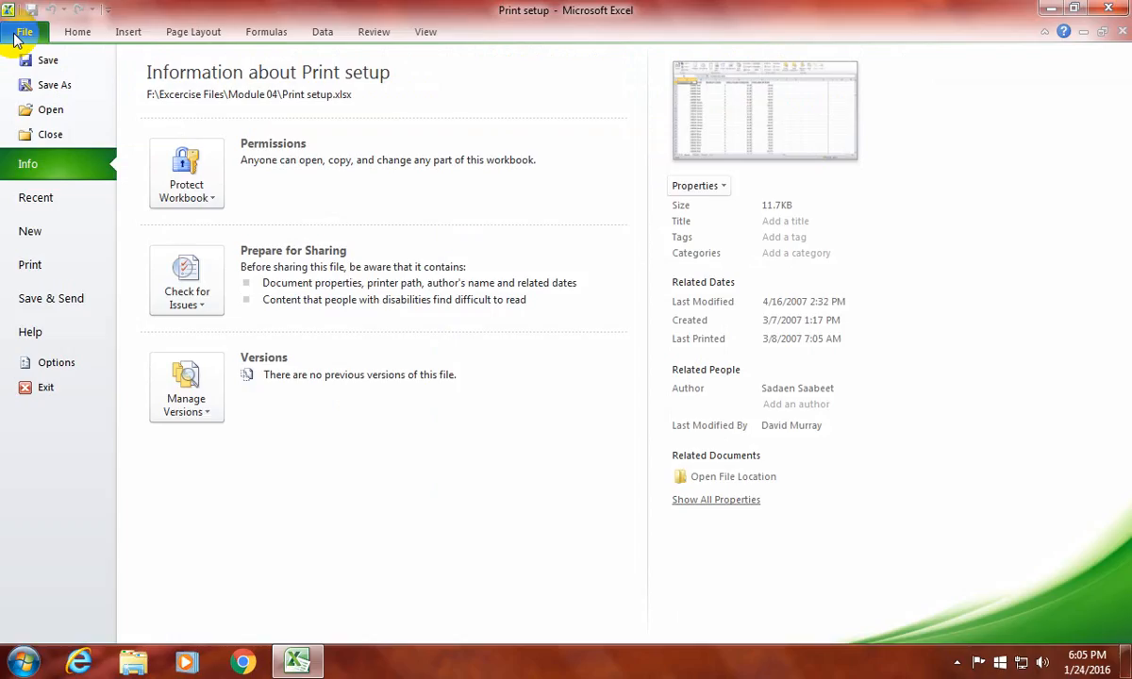
pyautogui.click(47, 273)
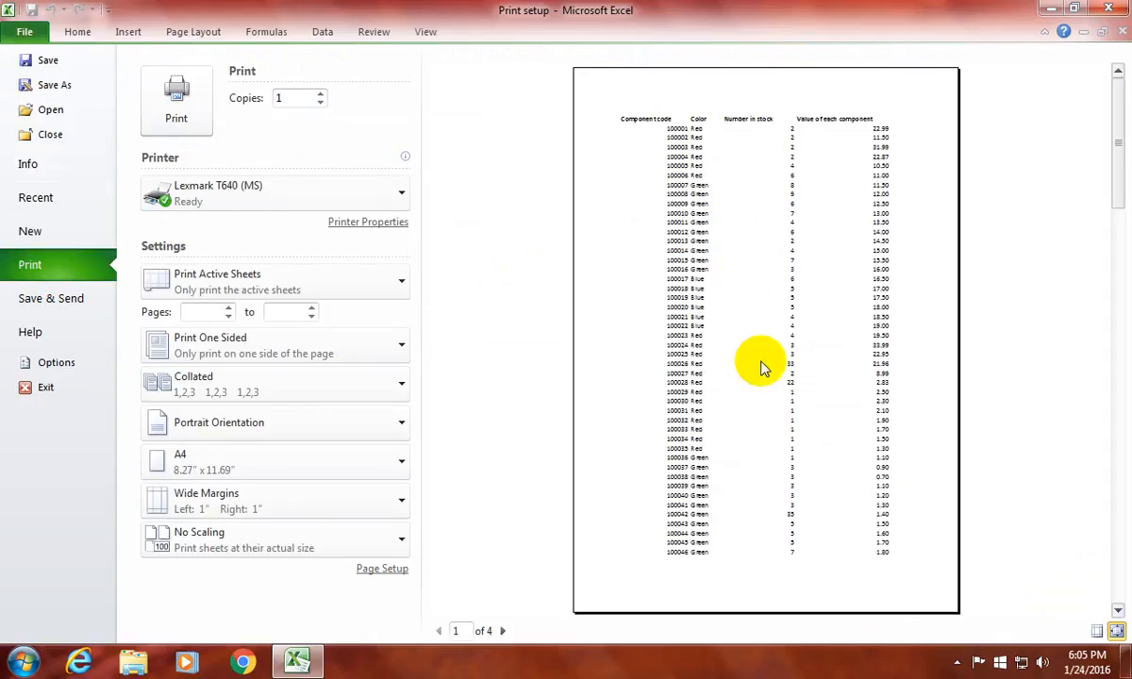
pyautogui.click(1097, 630)
pyautogui.click(1097, 630)
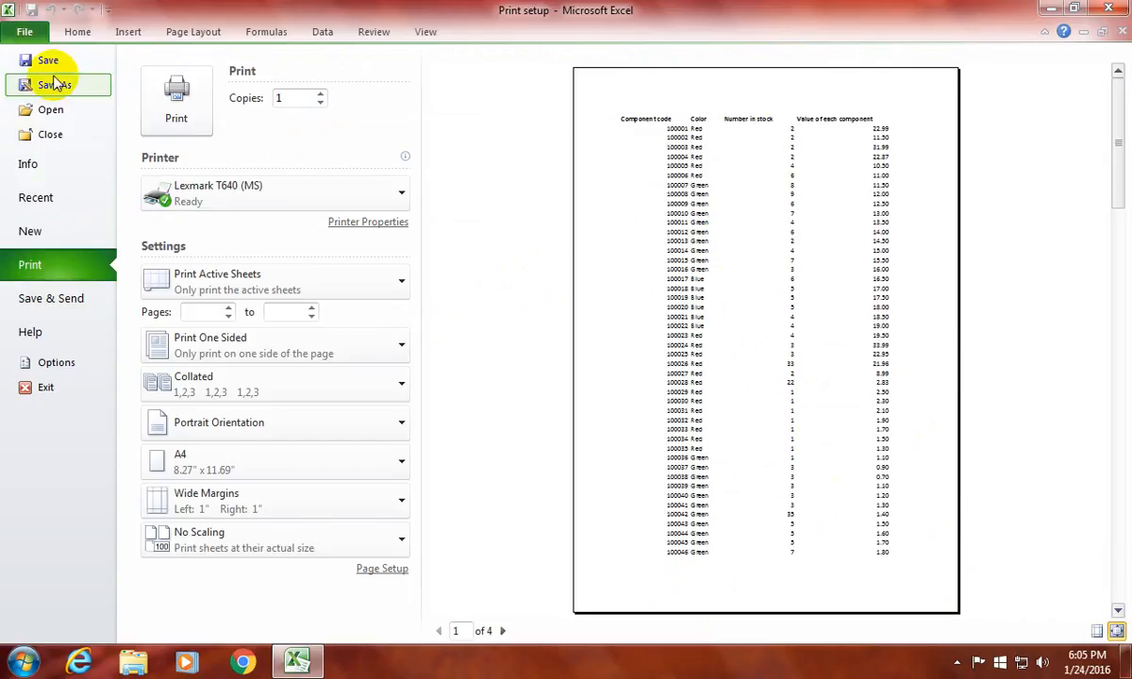
pyautogui.click(189, 38)
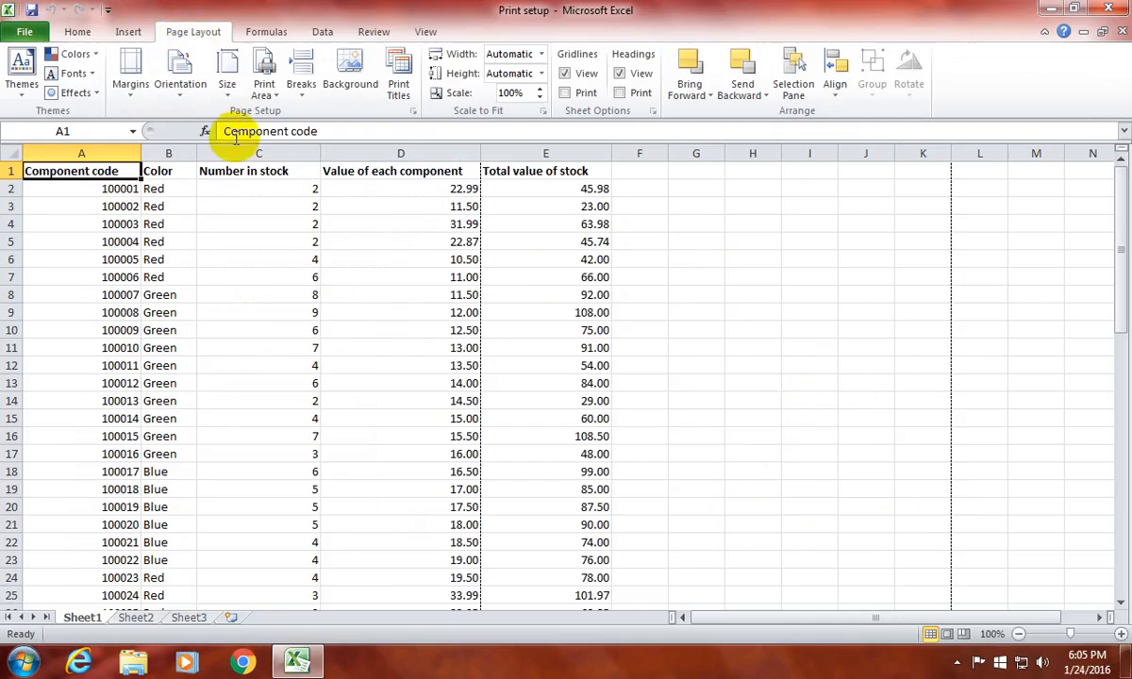
# - Set the page margins to the Normal preset and check the result in the print preview
pyautogui.click(137, 98)
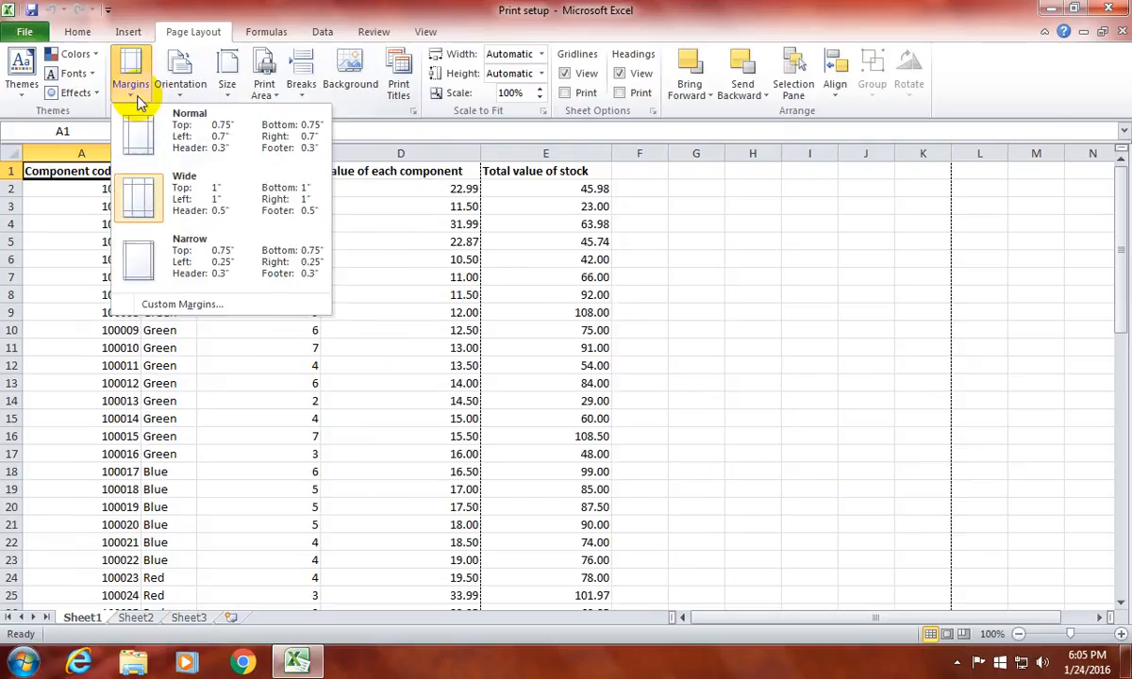
pyautogui.click(184, 132)
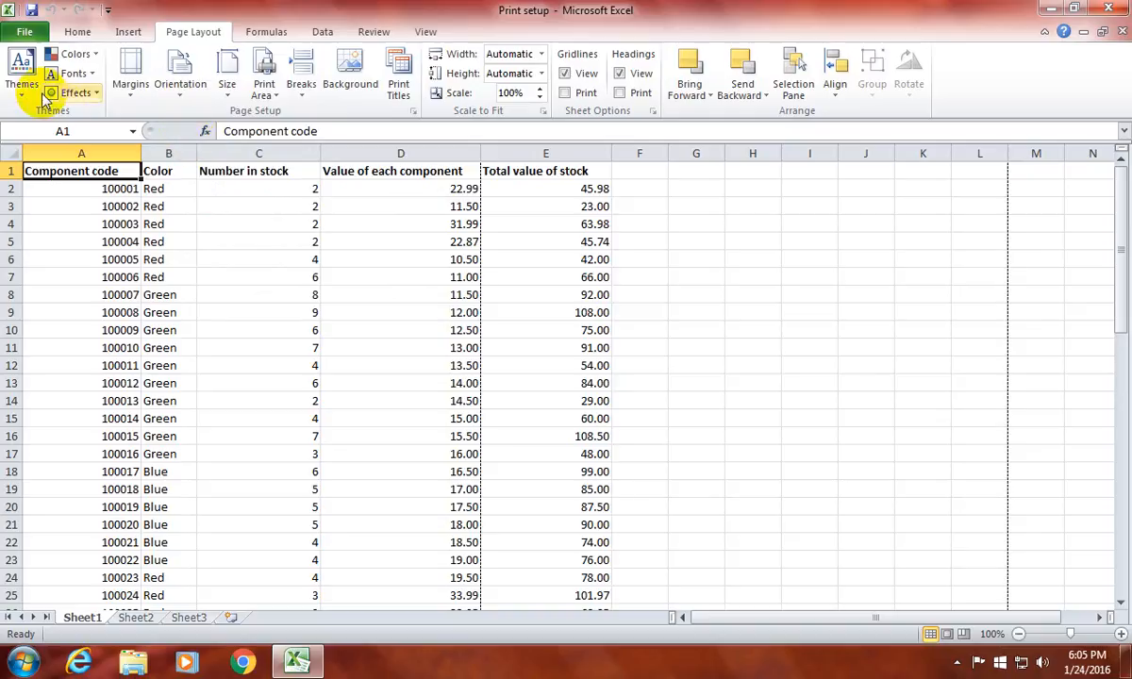
pyautogui.click(25, 31)
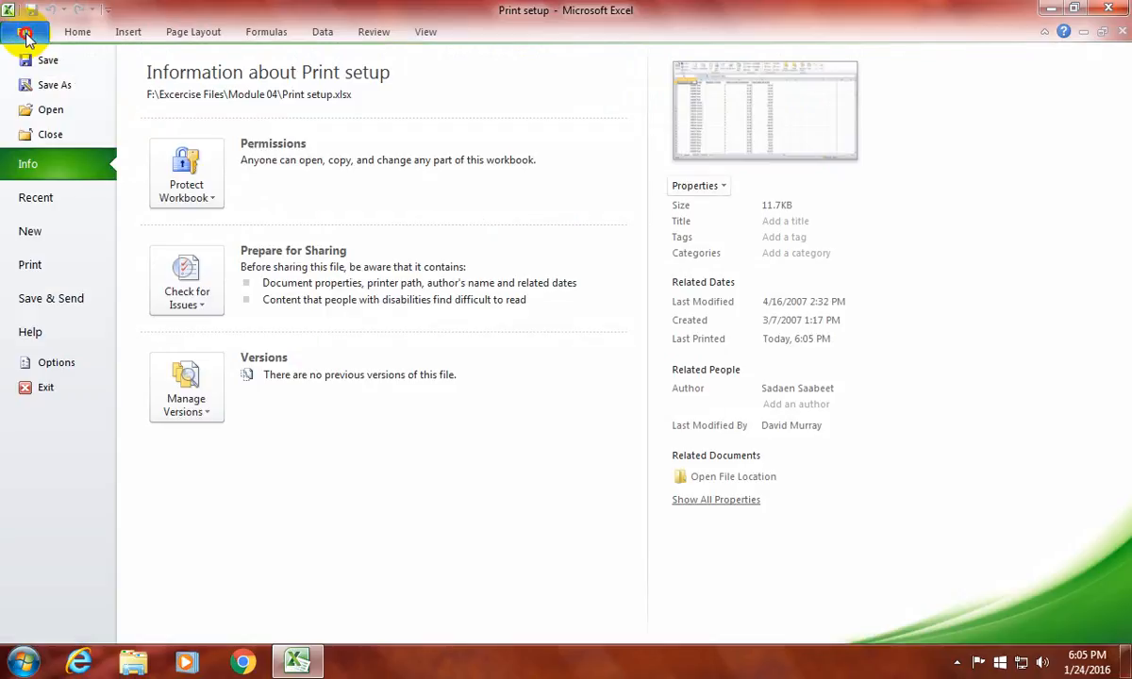
pyautogui.click(44, 264)
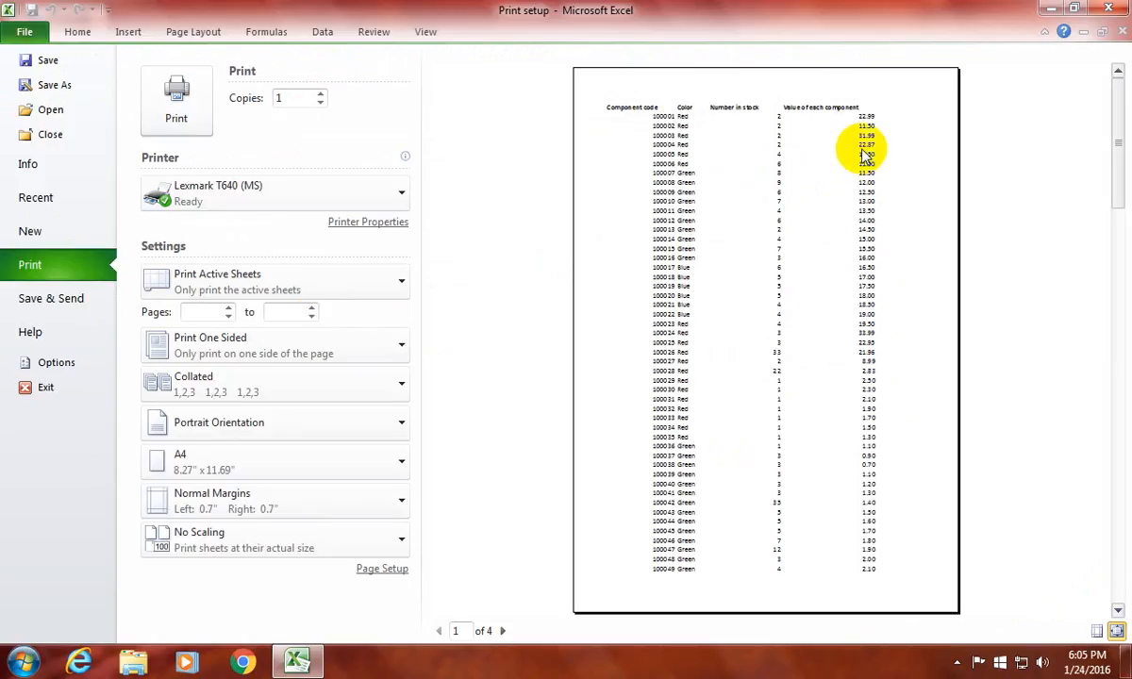
# - Return to the worksheet and highlight cells E1 to E21 of the Total value of stock column
pyautogui.click(189, 32)
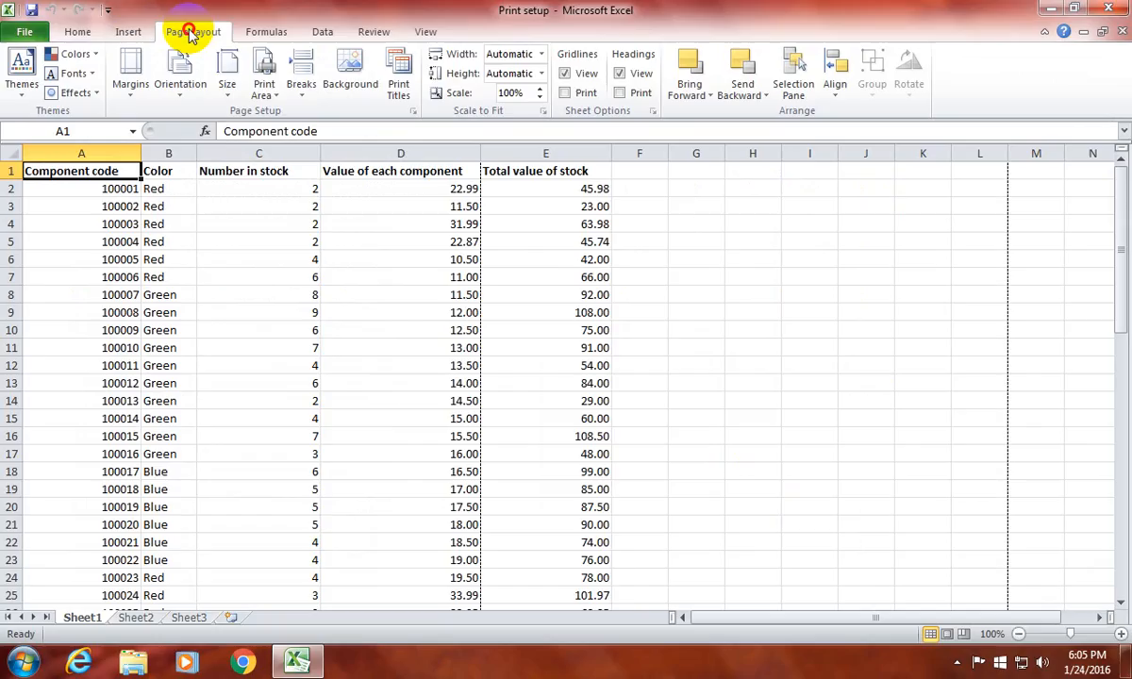
pyautogui.moveTo(490, 170); pyautogui.dragTo(554, 525)
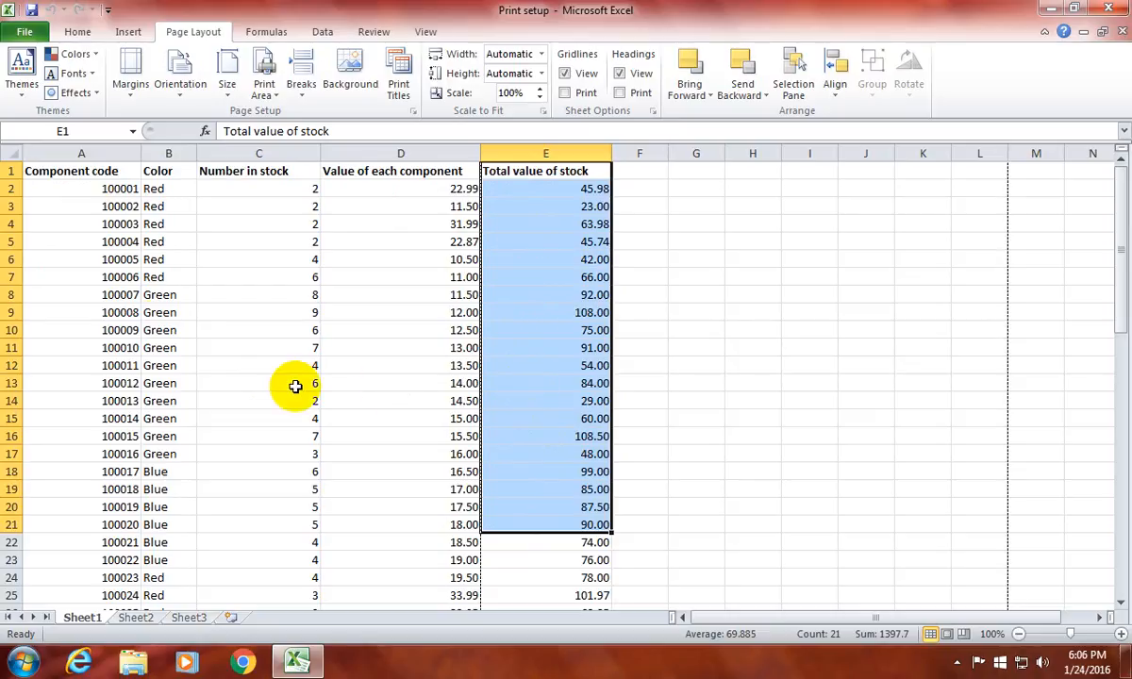
pyautogui.click(135, 259)
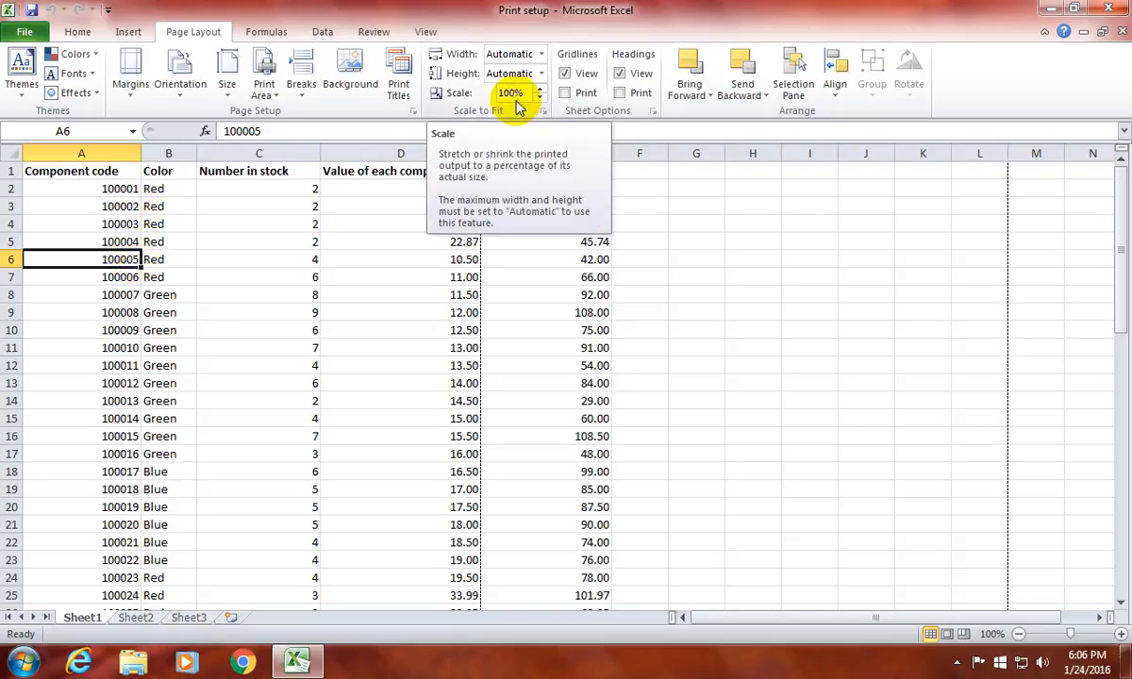
# - Scale the printout to fit 1 page wide by 1 page high and check it in the print preview
pyautogui.click(540, 54)
pyautogui.click(540, 54)
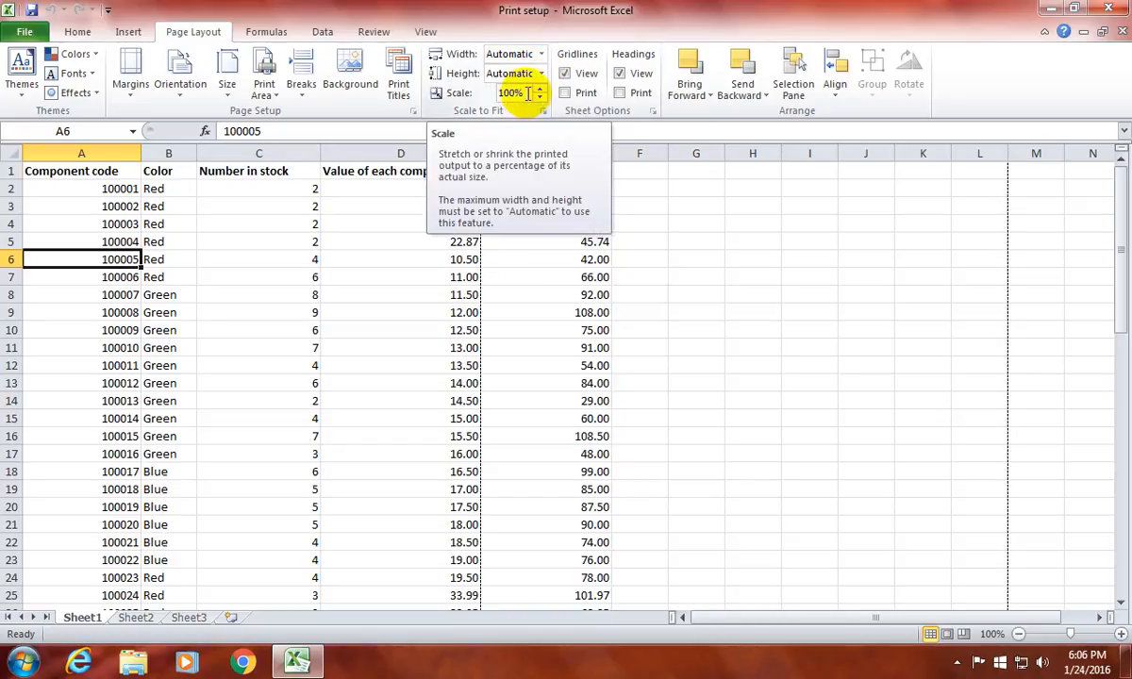
pyautogui.click(509, 54)
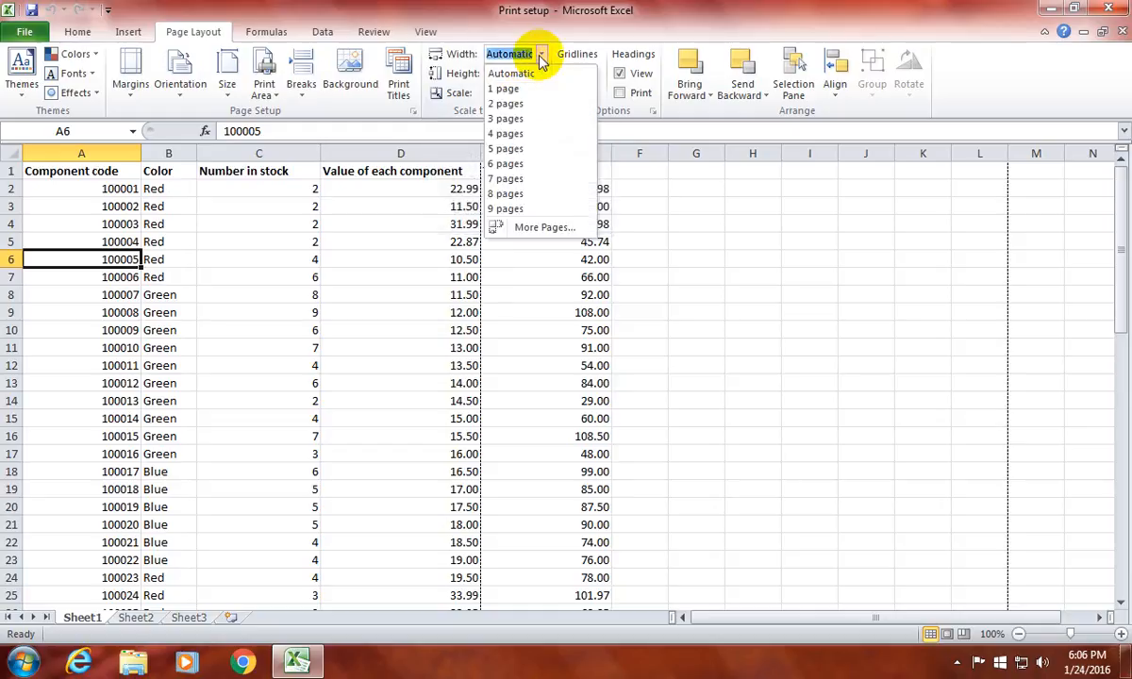
pyautogui.click(505, 88)
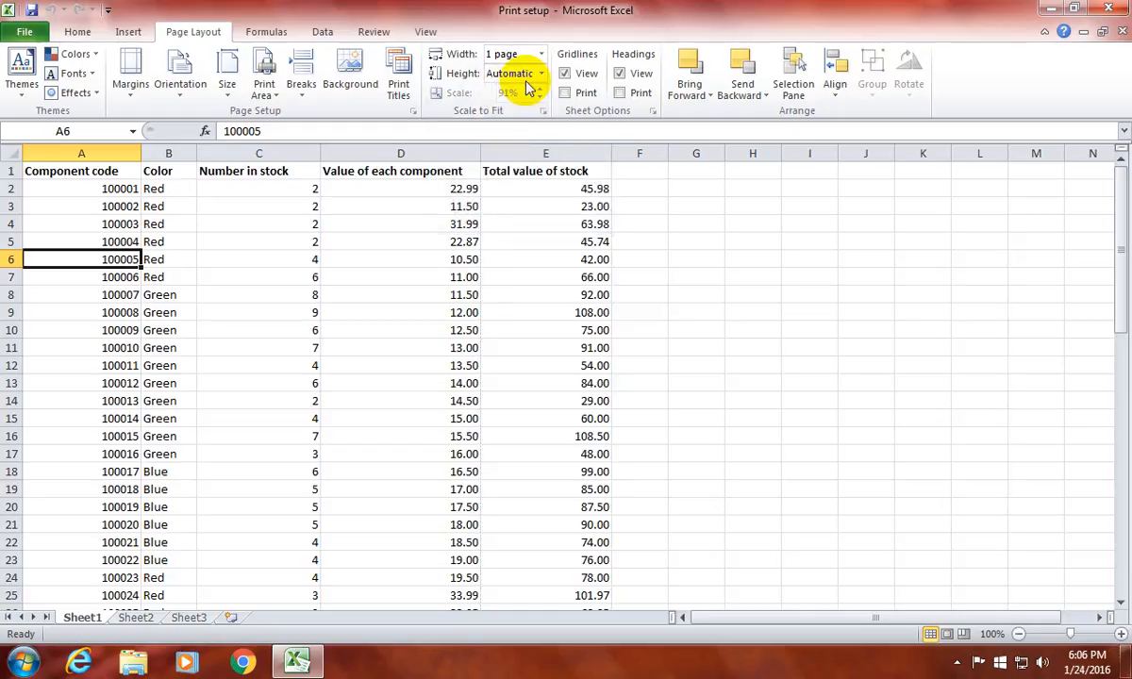
pyautogui.click(513, 74)
pyautogui.click(506, 110)
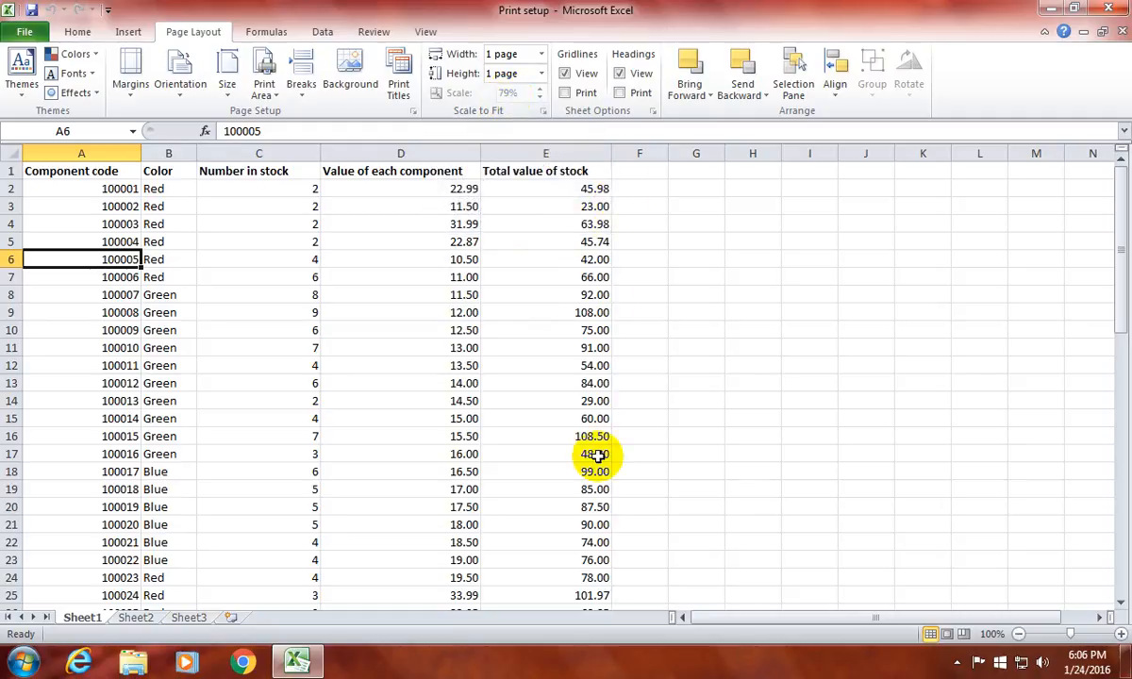
pyautogui.click(25, 31)
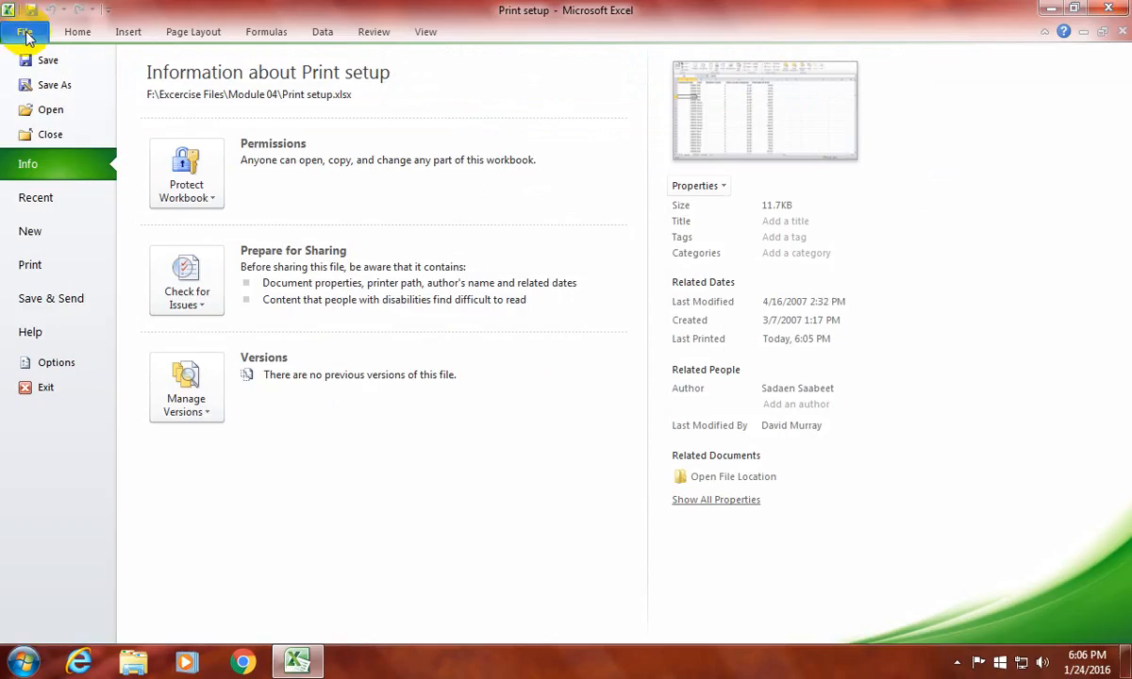
pyautogui.click(42, 268)
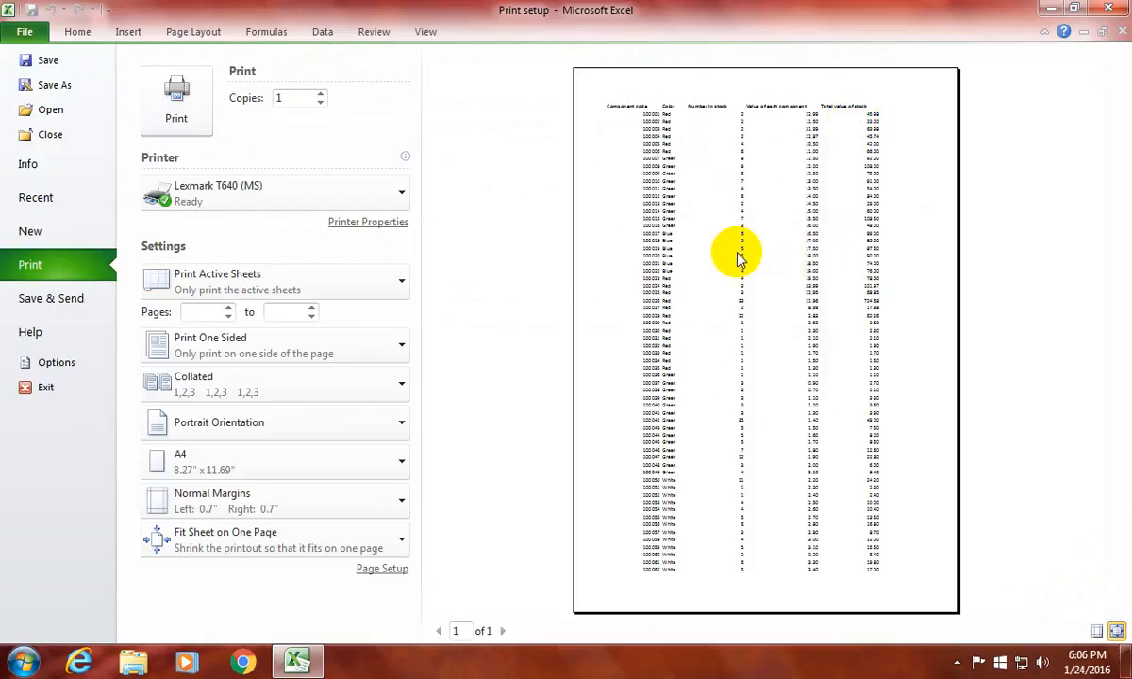
pyautogui.click(188, 32)
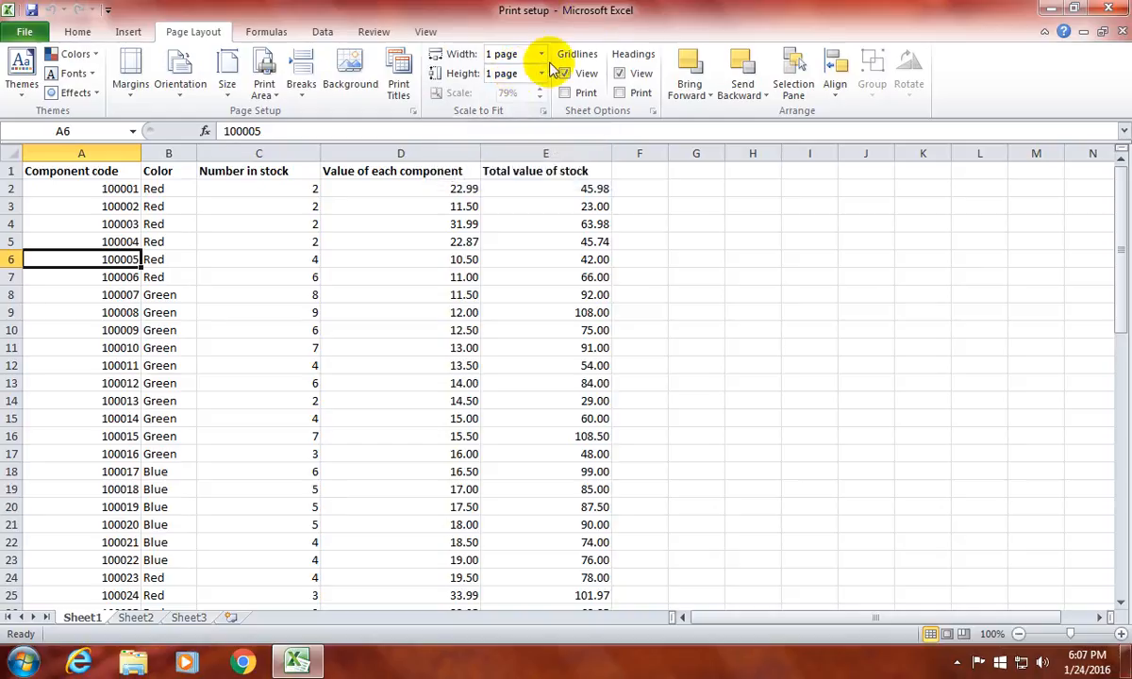
# - Set both the print width and print height back to Automatic
pyautogui.click(541, 54)
pyautogui.click(509, 74)
pyautogui.click(499, 74)
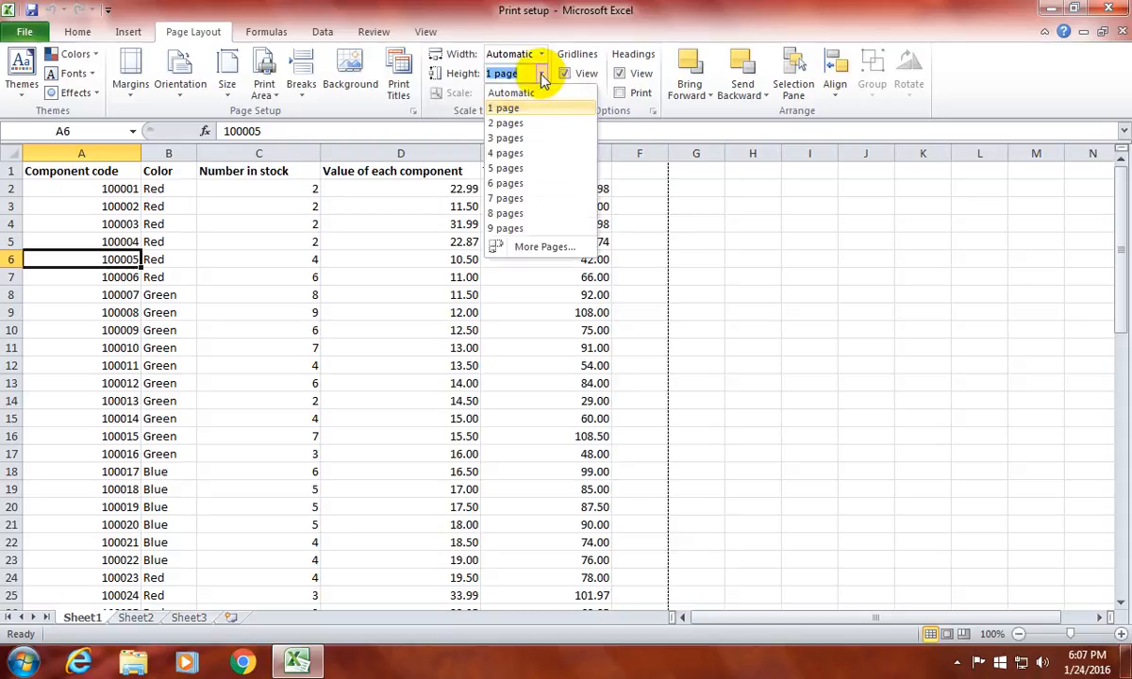
pyautogui.click(511, 92)
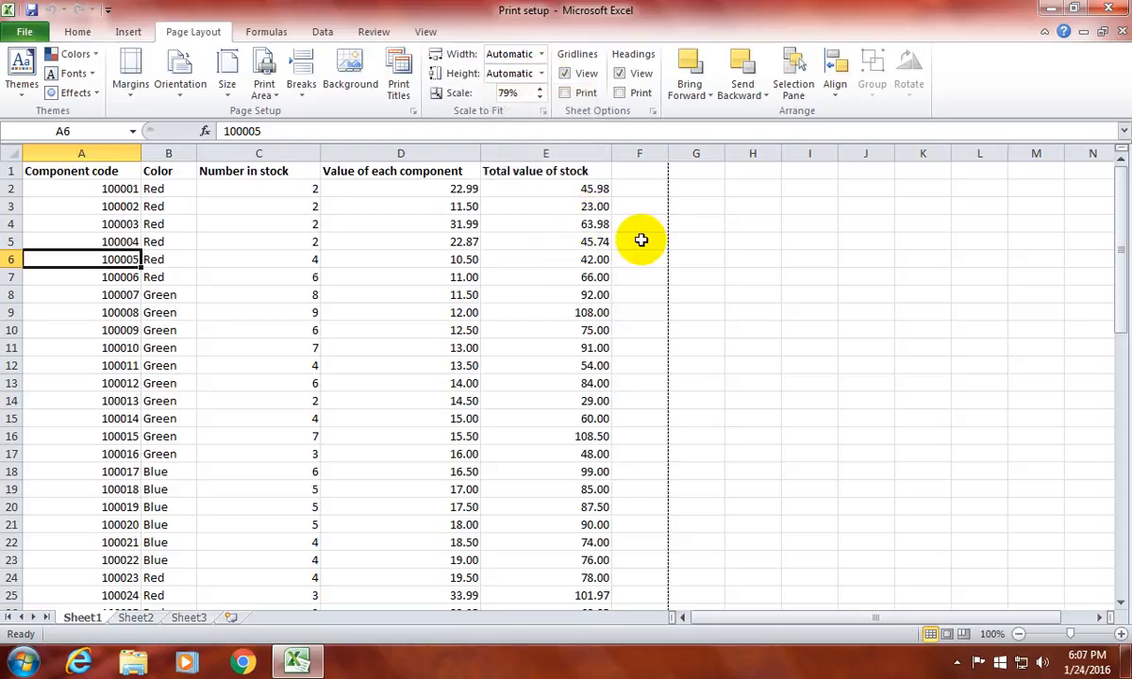
# - Set the print scale to 65% and check the reduced sheet in the print preview
pyautogui.click(526, 92)
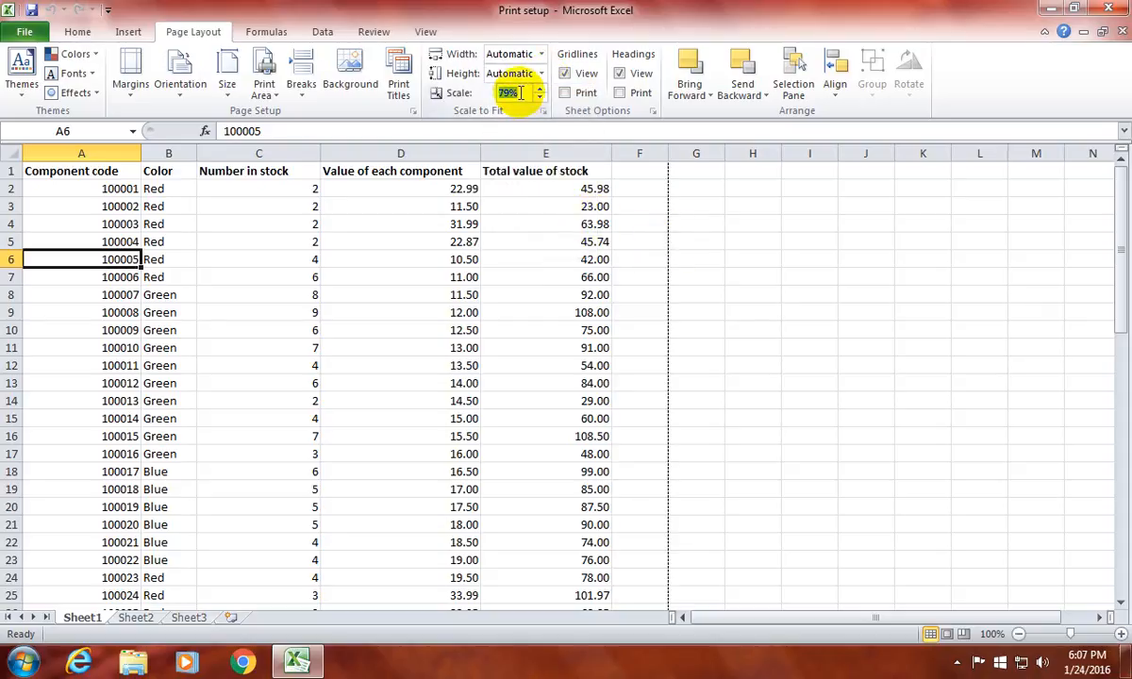
pyautogui.write('65')
pyautogui.press('Return')
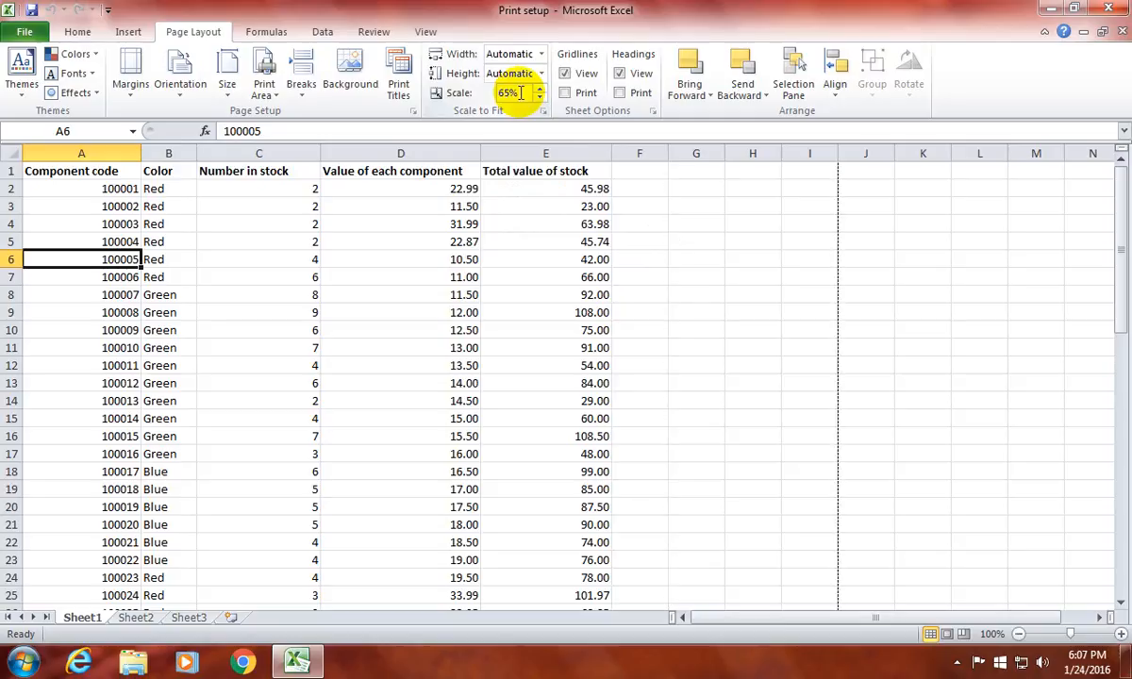
pyautogui.click(24, 31)
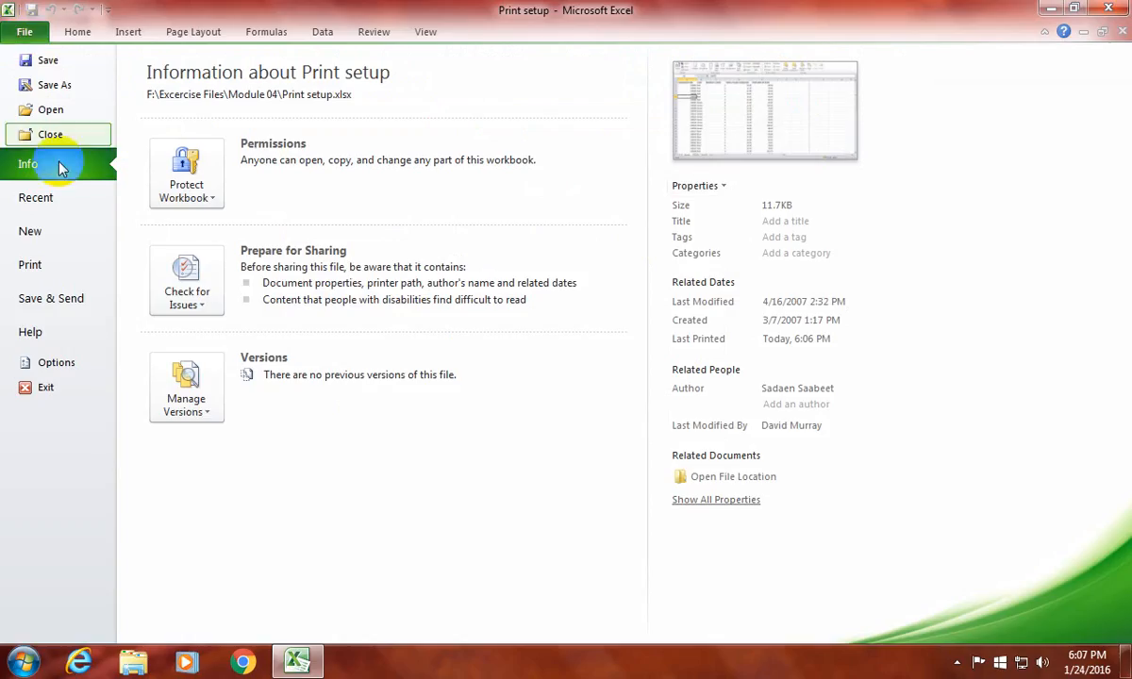
pyautogui.click(34, 264)
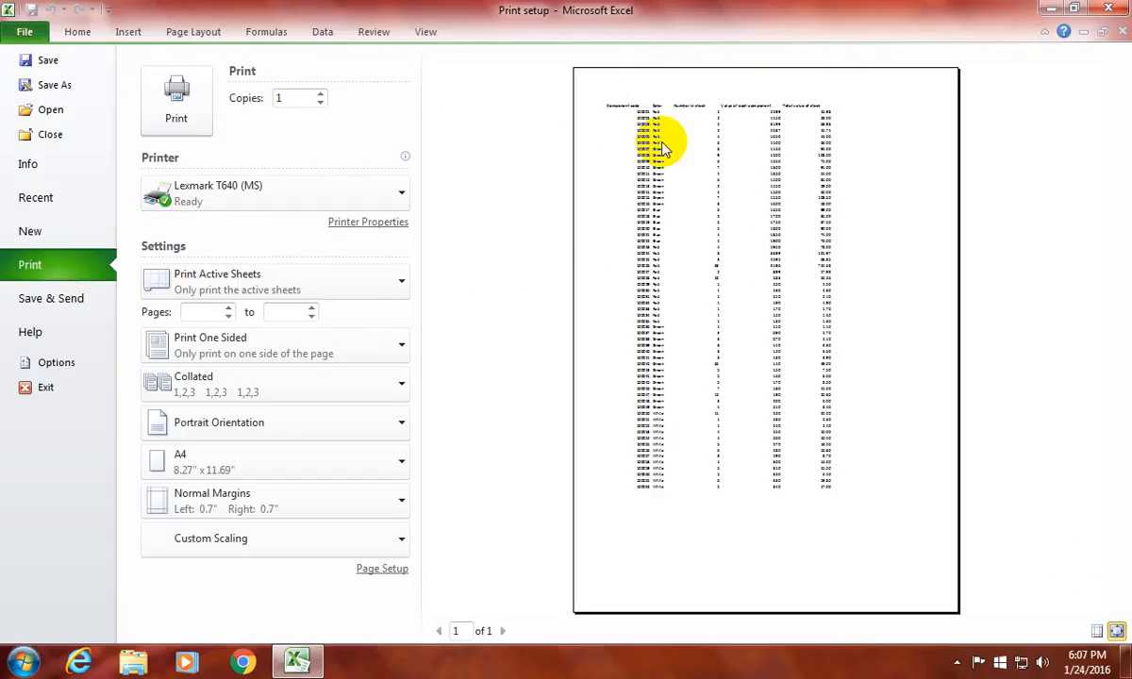
pyautogui.click(193, 32)
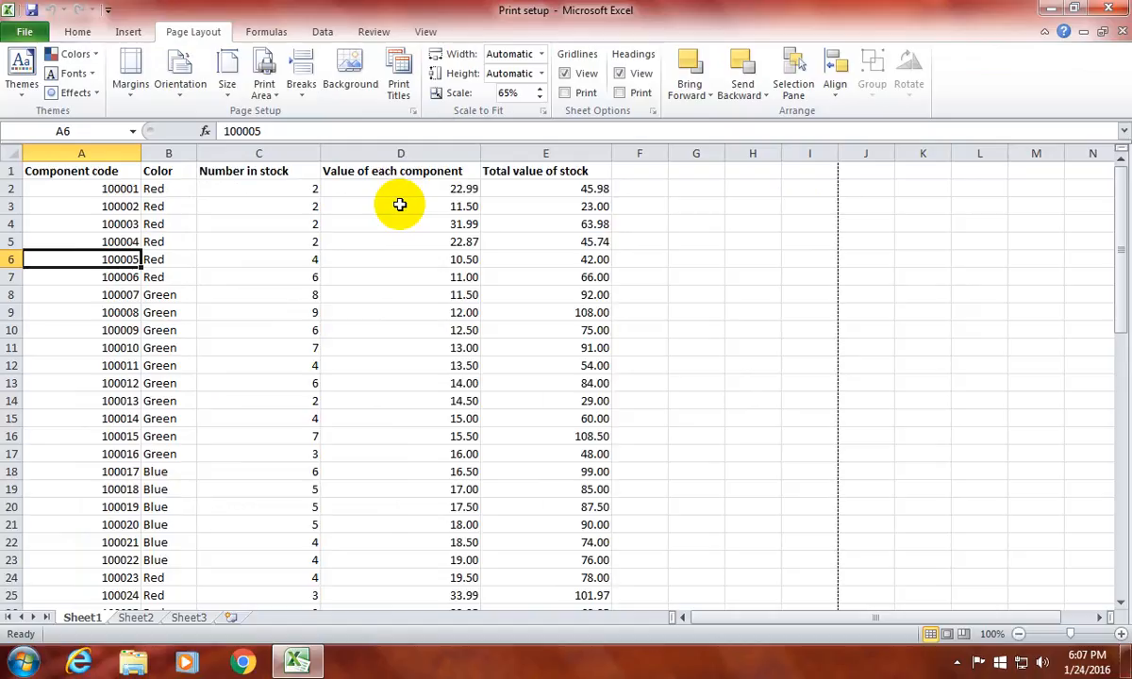
# - Restore the print scale to 100% and select cell A1
pyautogui.click(514, 92)
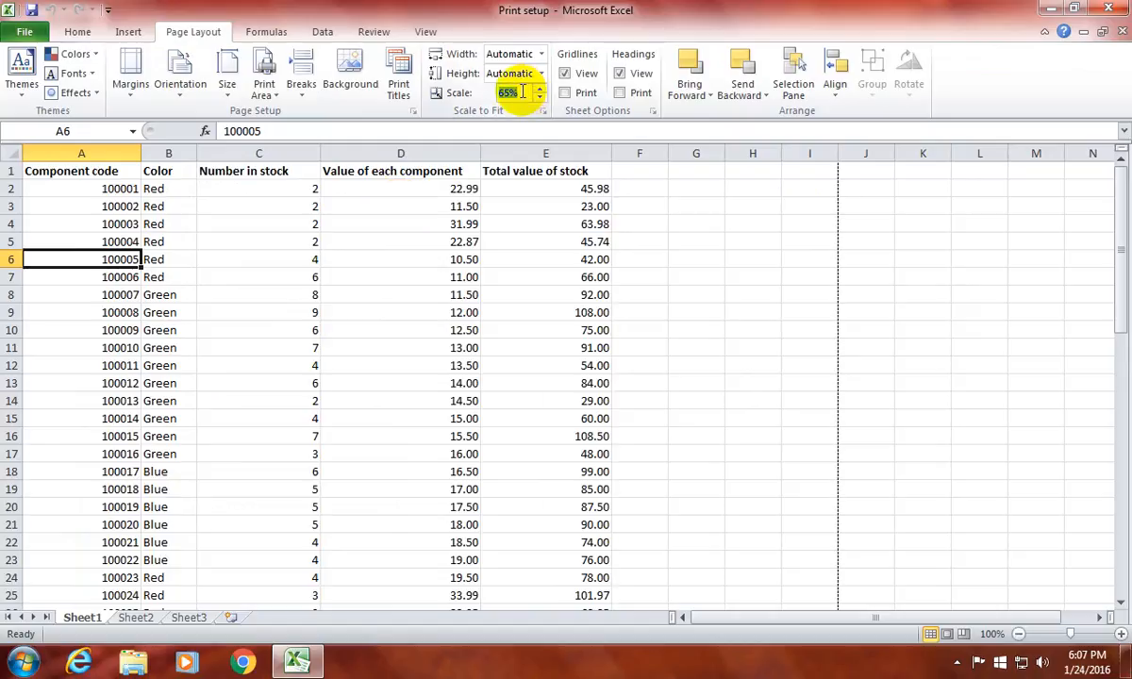
pyautogui.write('100')
pyautogui.press('Return')
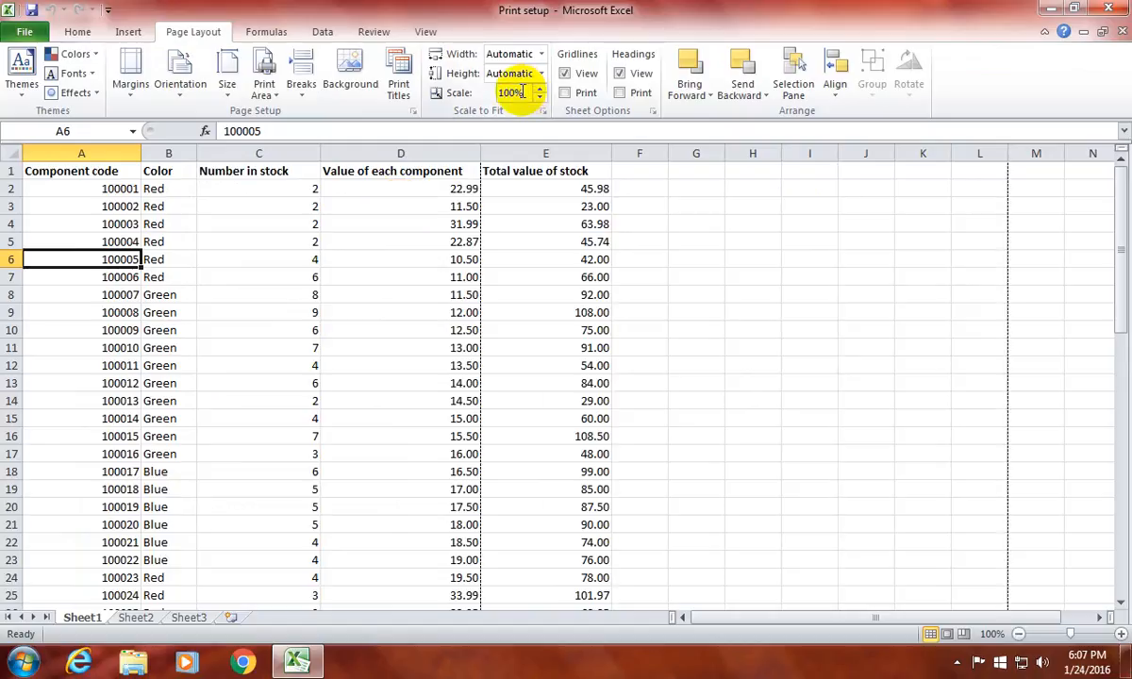
pyautogui.click(374, 363)
pyautogui.click(224, 231)
pyautogui.click(93, 171)
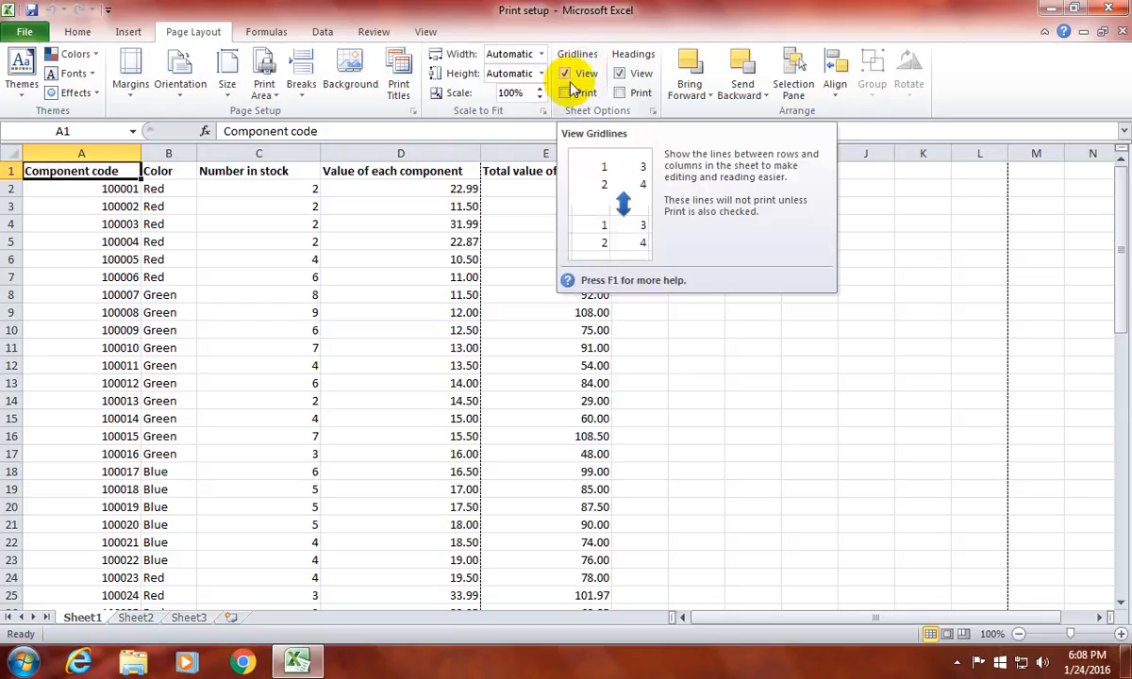
# - Check the print preview for gridlines and return to the worksheet
pyautogui.click(24, 31)
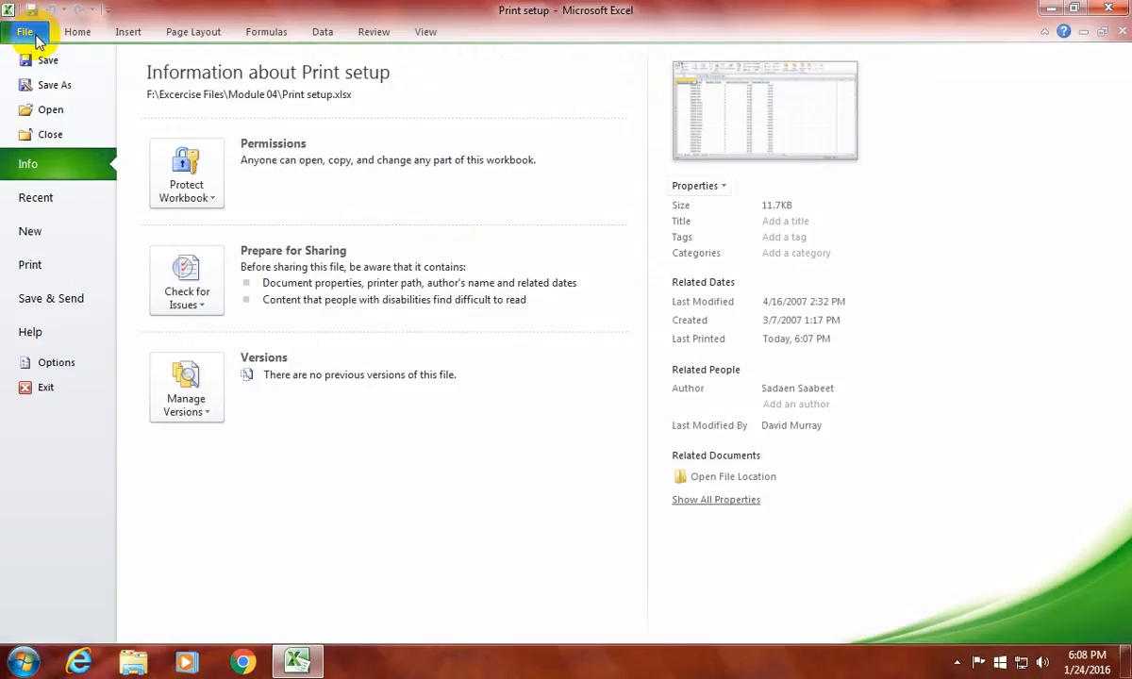
pyautogui.click(32, 266)
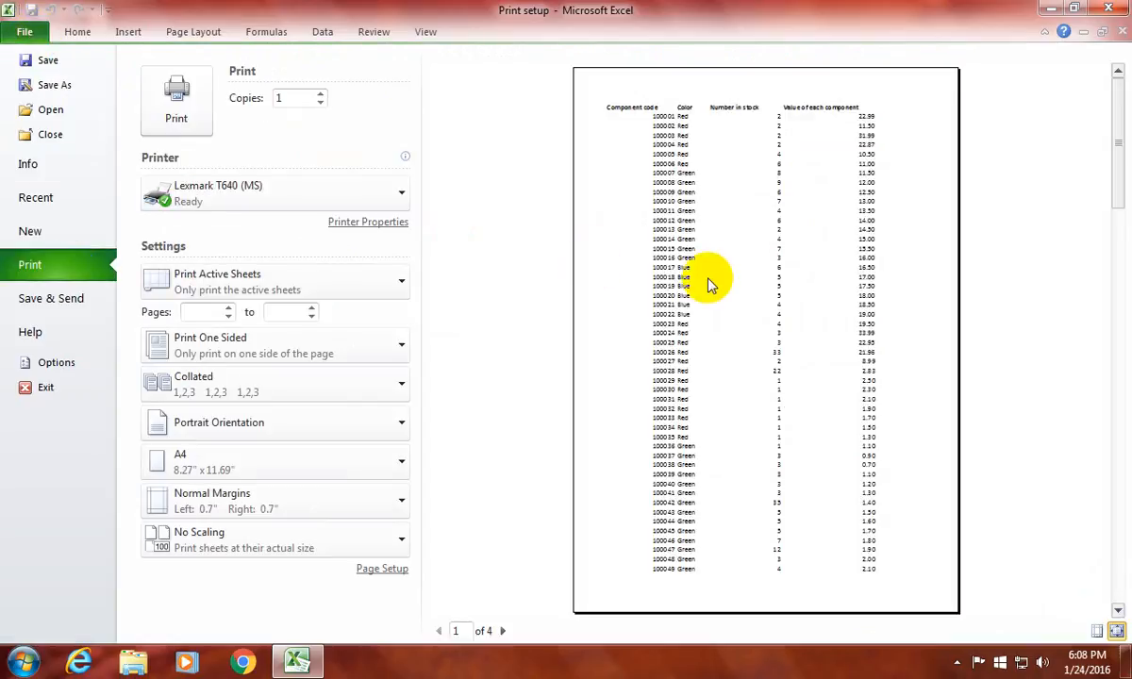
pyautogui.click(187, 34)
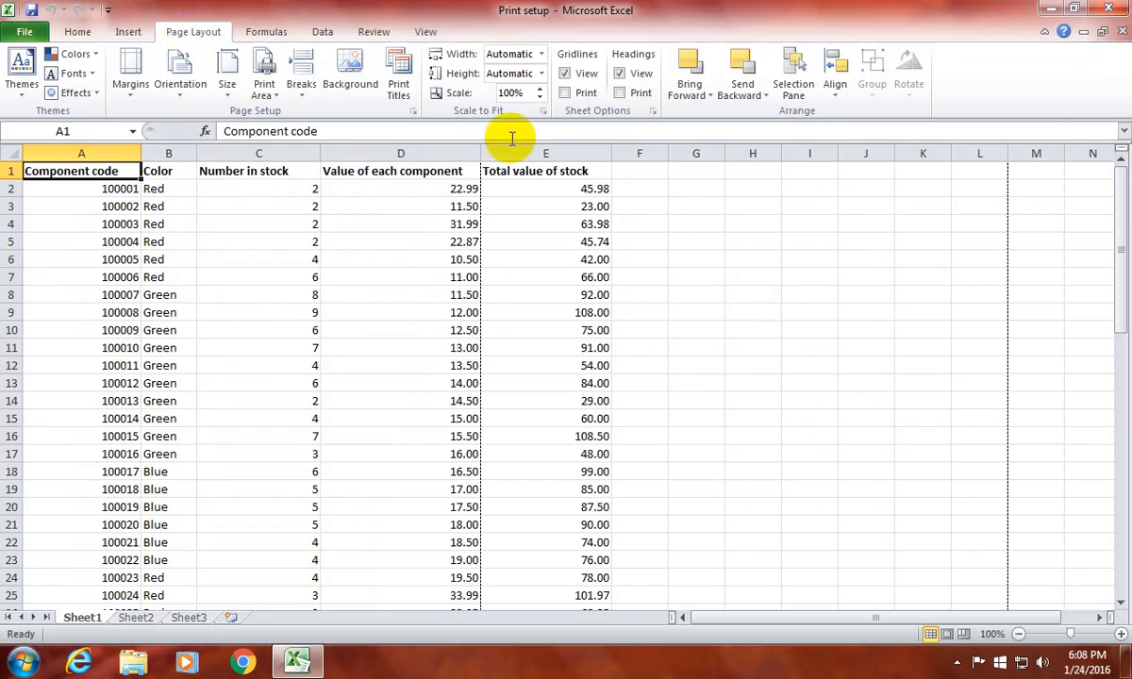
# - Enable printing of the gridlines and check them in the print preview
pyautogui.click(574, 95)
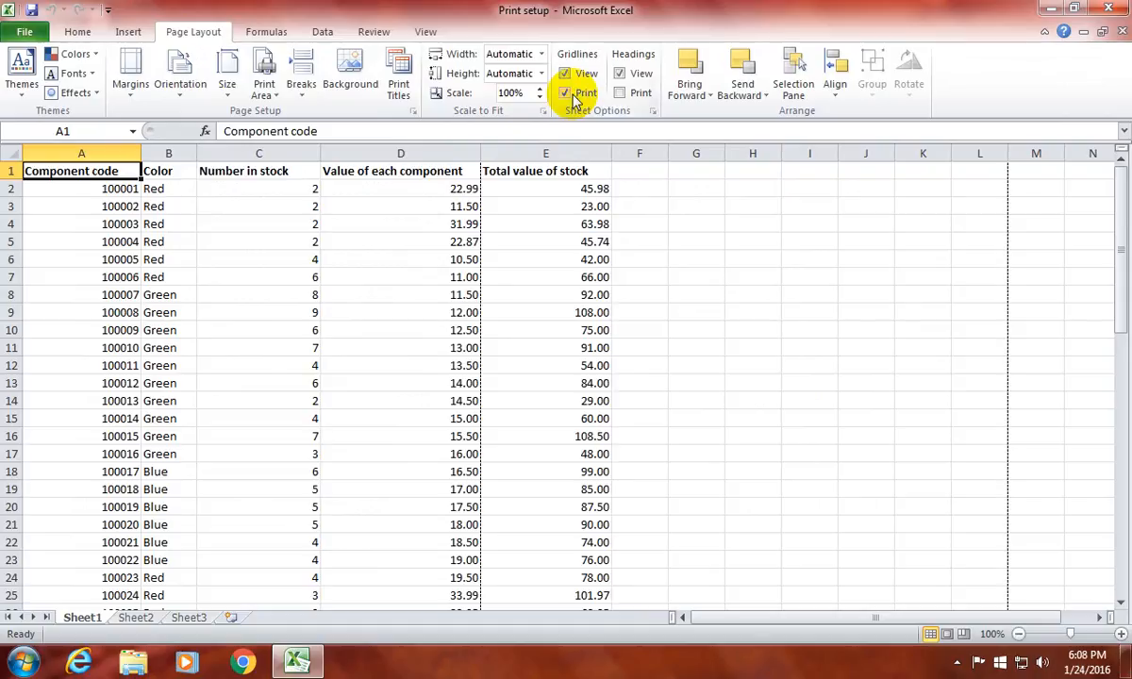
pyautogui.click(25, 31)
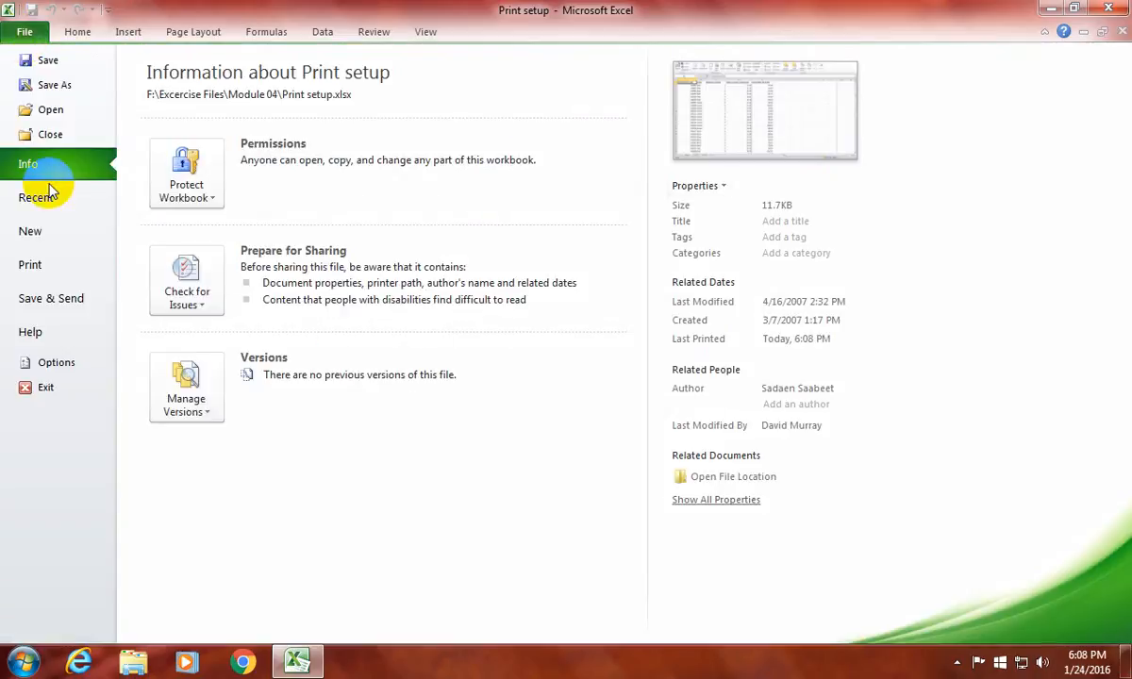
pyautogui.click(32, 265)
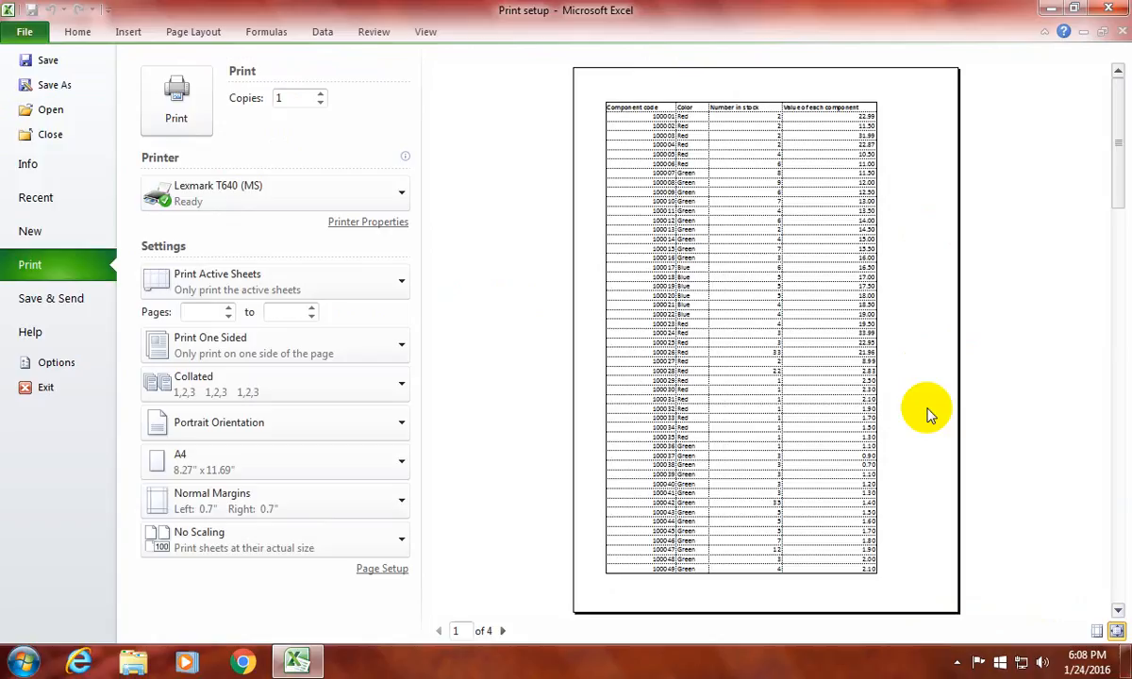
# - Return to the worksheet and turn off gridline printing
pyautogui.click(213, 31)
pyautogui.click(565, 92)
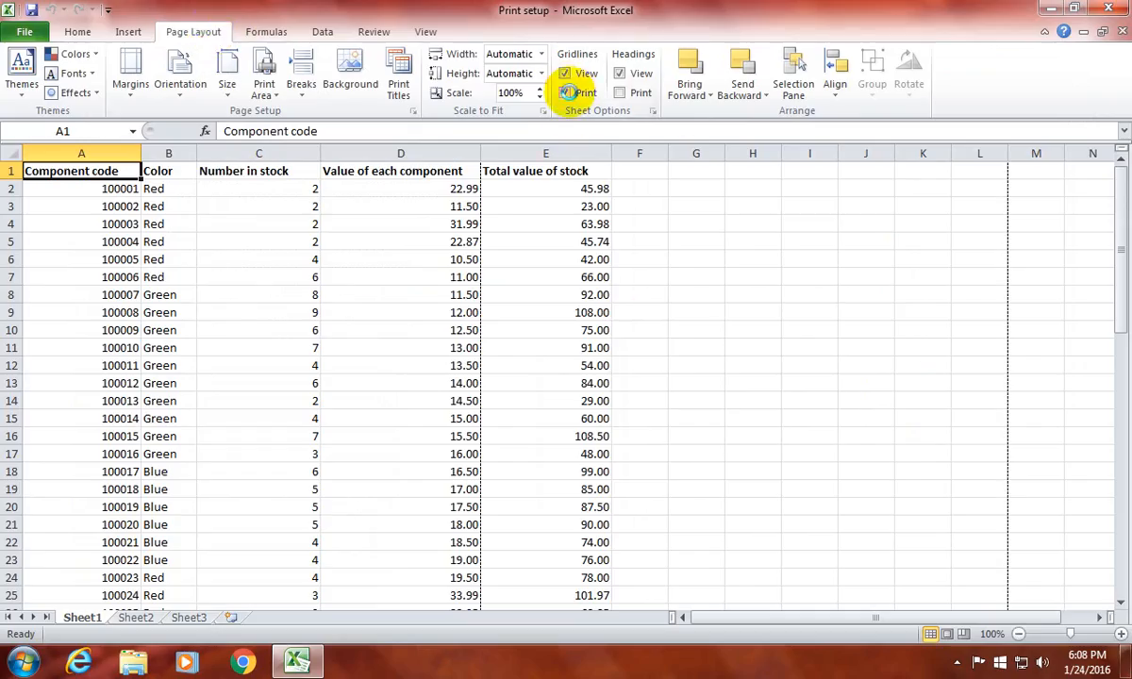
# - Check the print preview with printing of row and column headings enabled, and turn that option off again
pyautogui.click(620, 95)
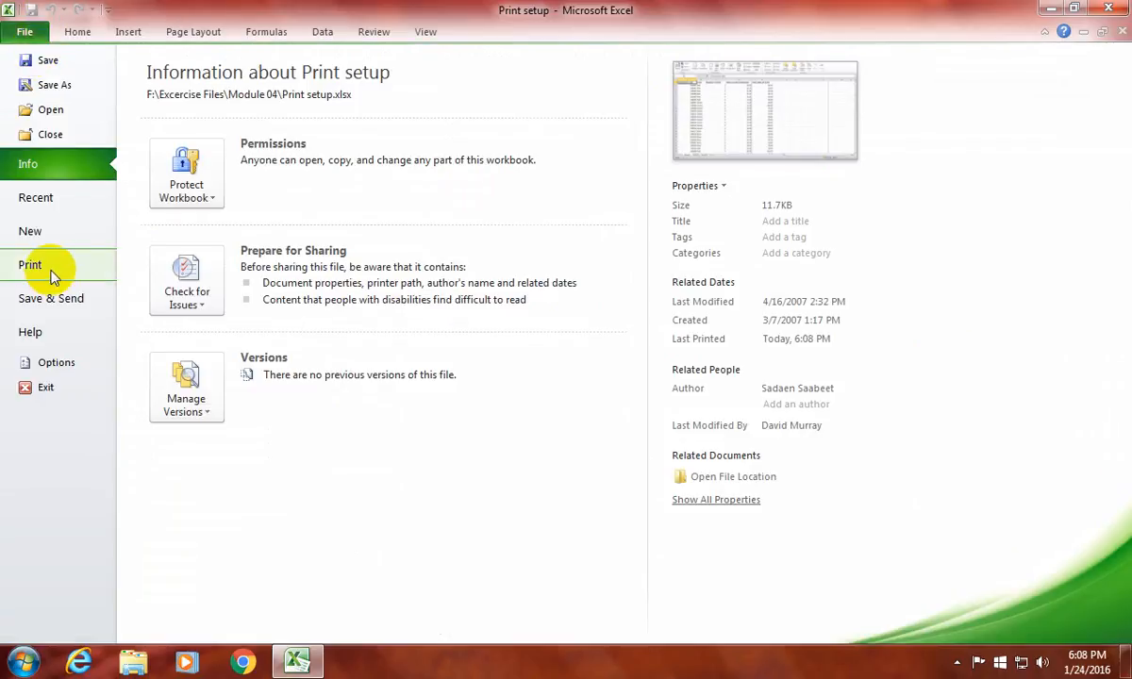
pyautogui.click(52, 269)
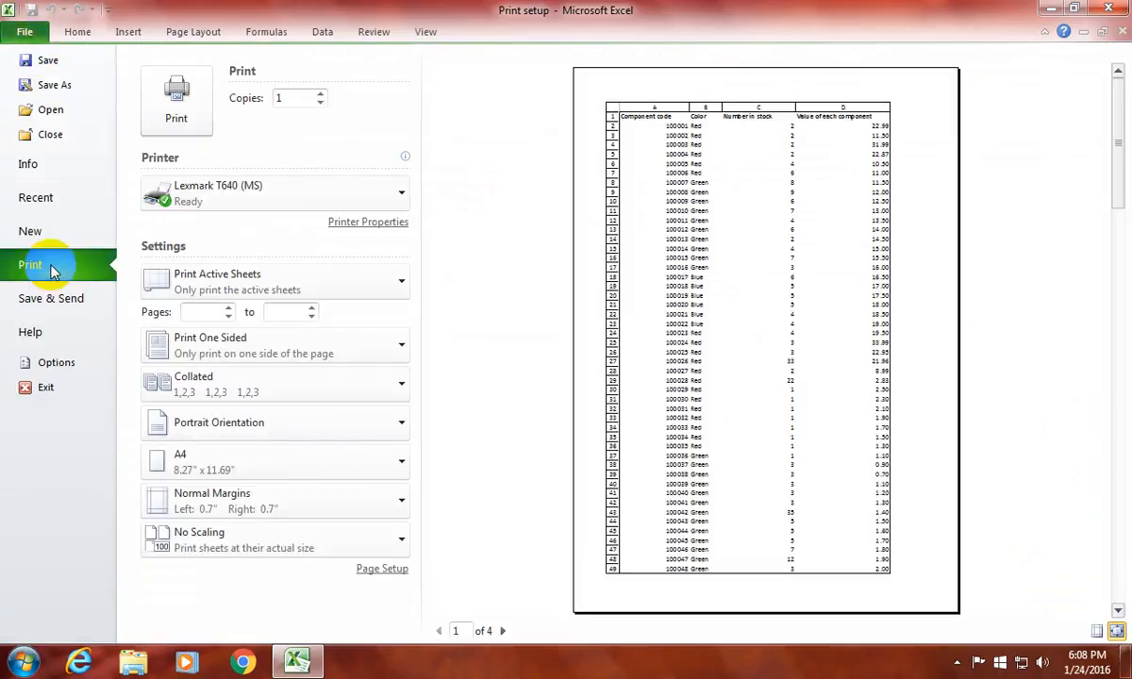
pyautogui.click(181, 32)
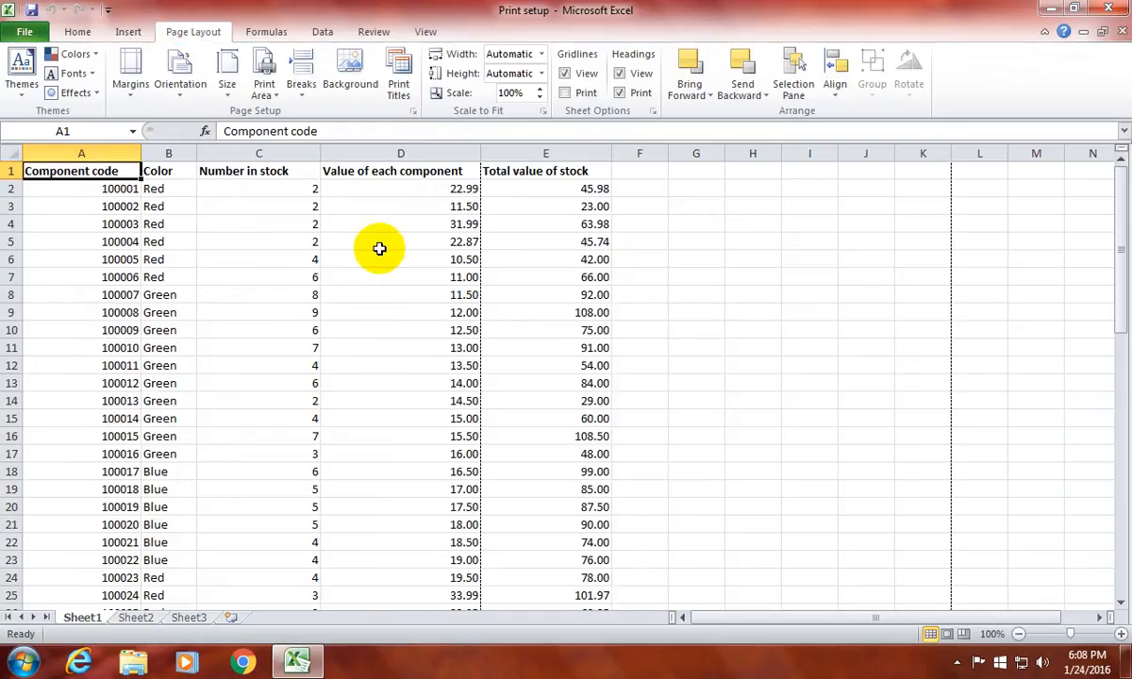
pyautogui.click(620, 93)
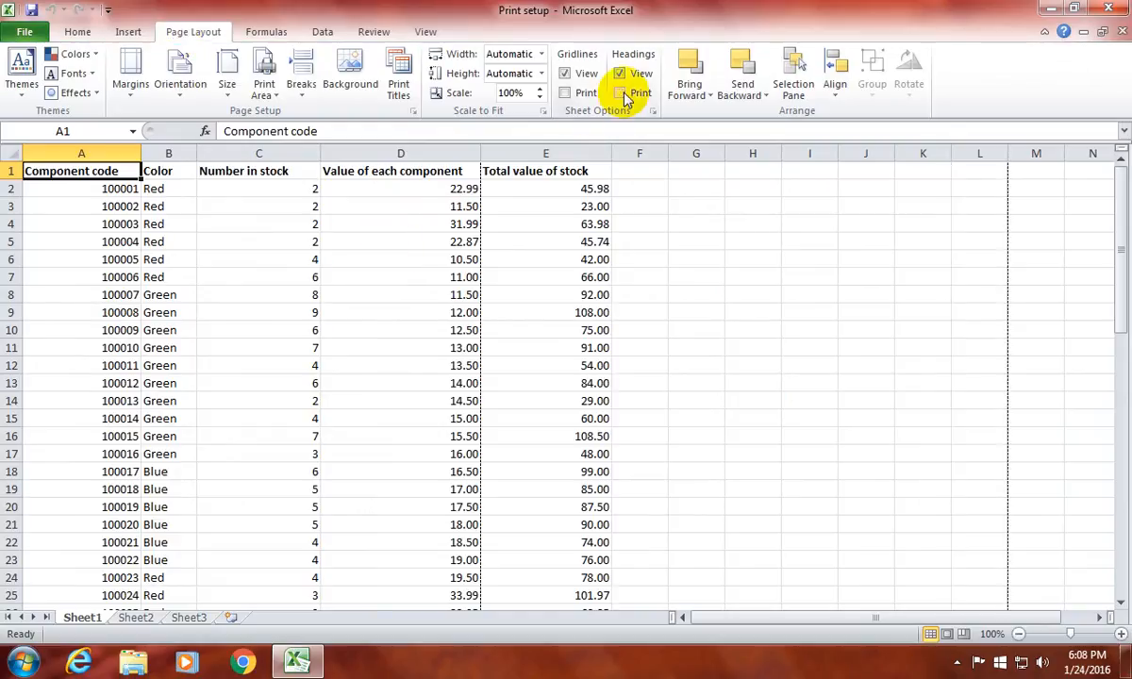
pyautogui.click(400, 89)
pyautogui.moveTo(401, 19); pyautogui.dragTo(709, 43)
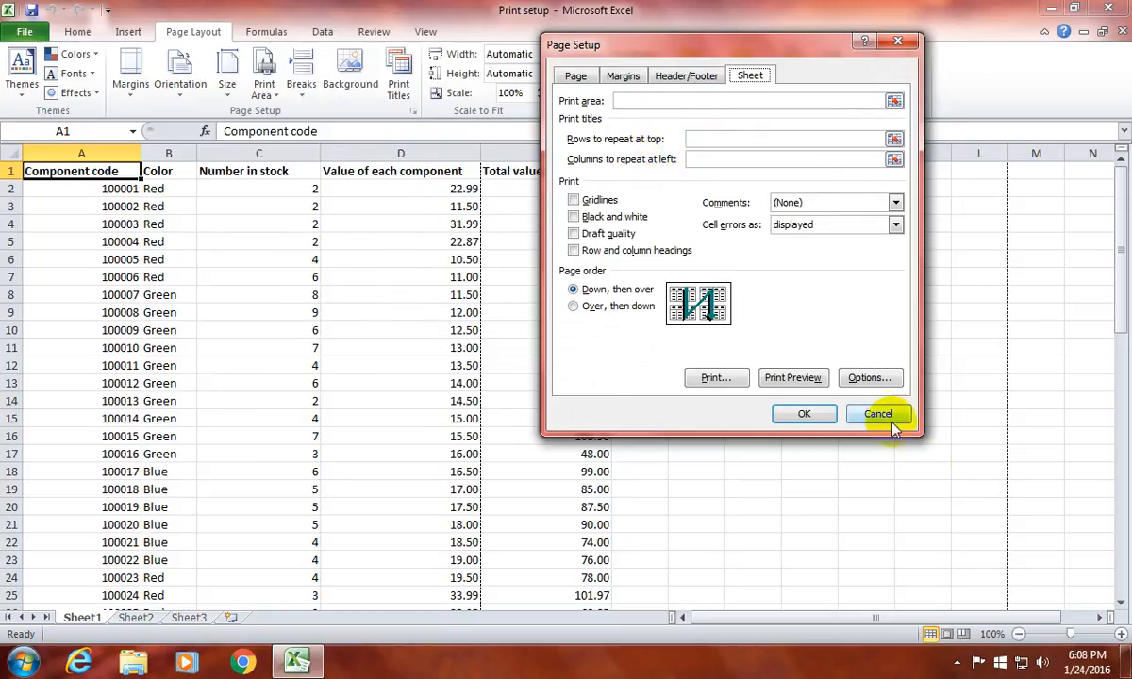
pyautogui.click(842, 413)
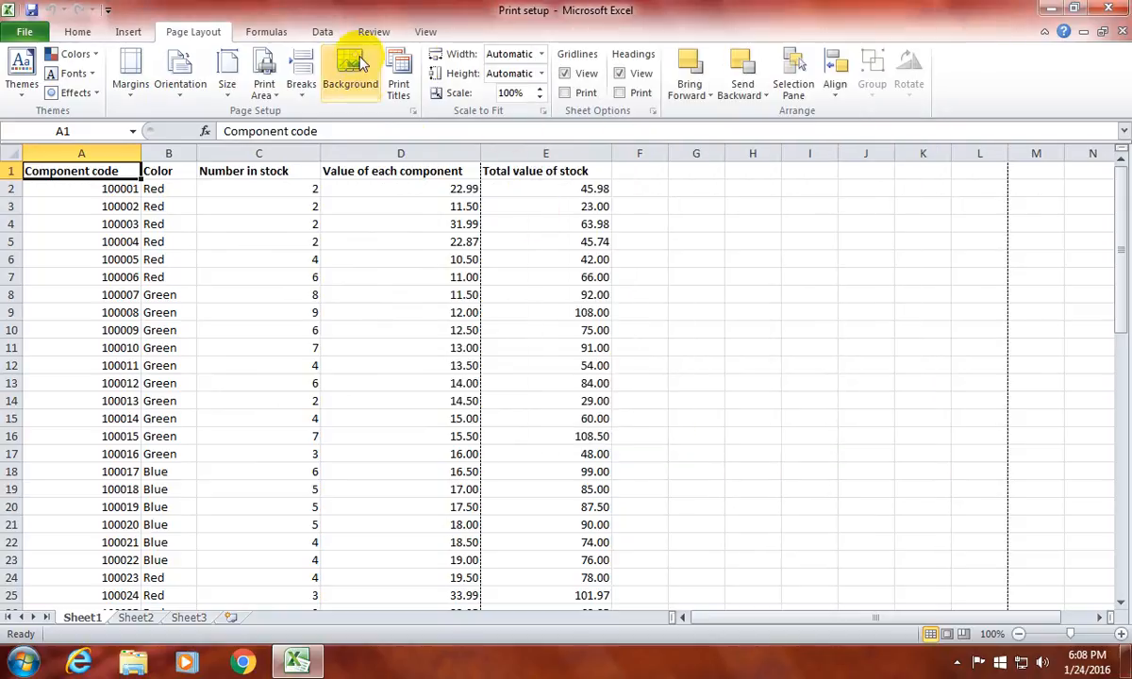
# - Set row 1 as the print title row that repeats at the top of every page
pyautogui.click(403, 89)
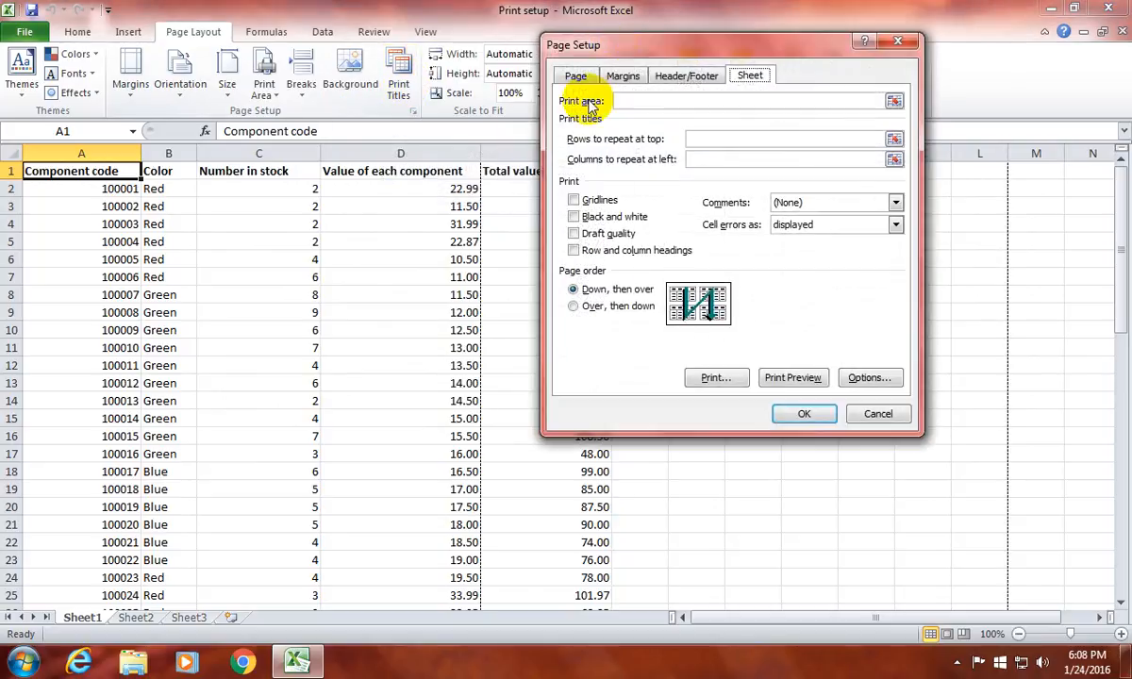
pyautogui.moveTo(618, 43); pyautogui.dragTo(683, 82)
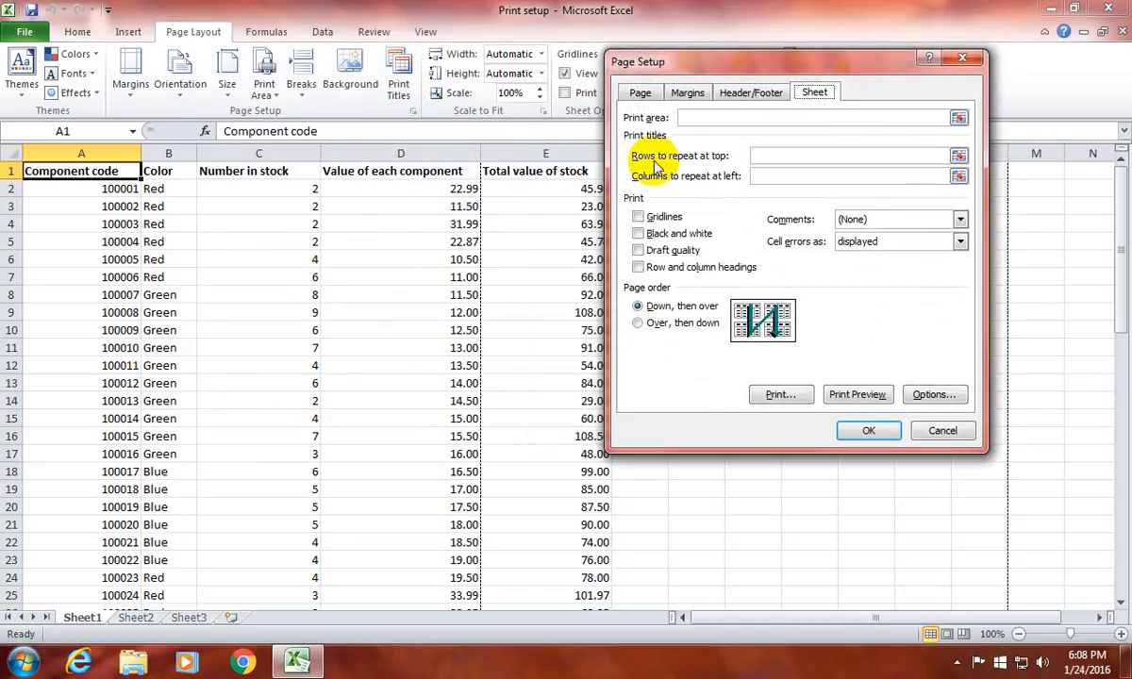
pyautogui.click(759, 156)
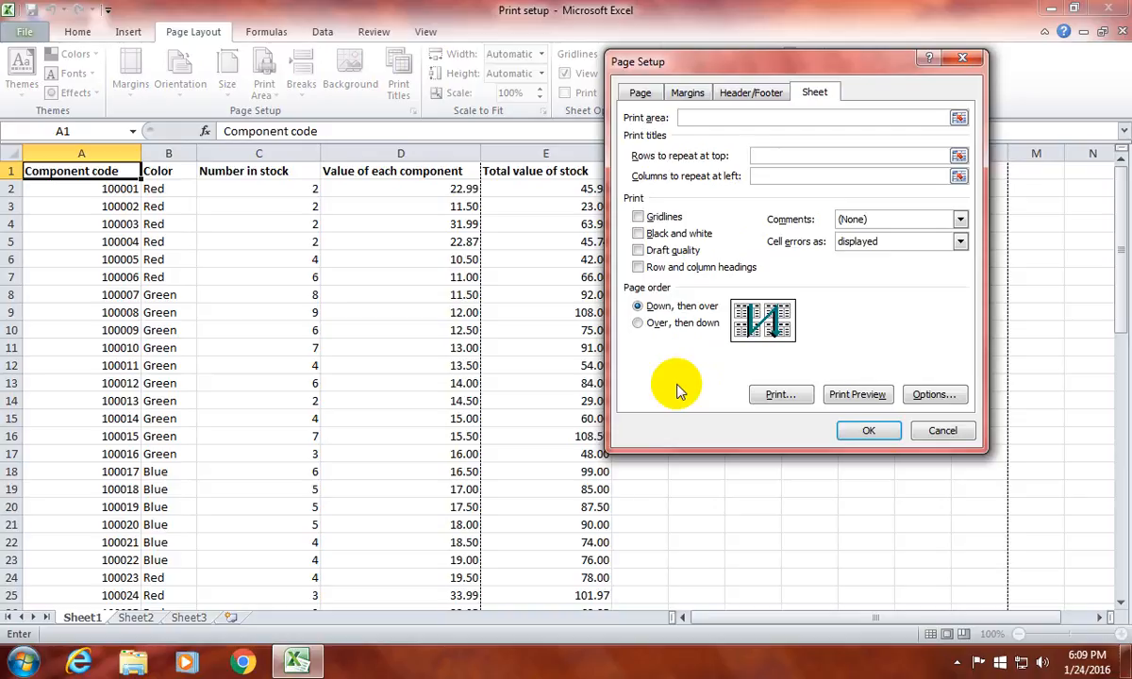
pyautogui.click(763, 156)
pyautogui.click(959, 156)
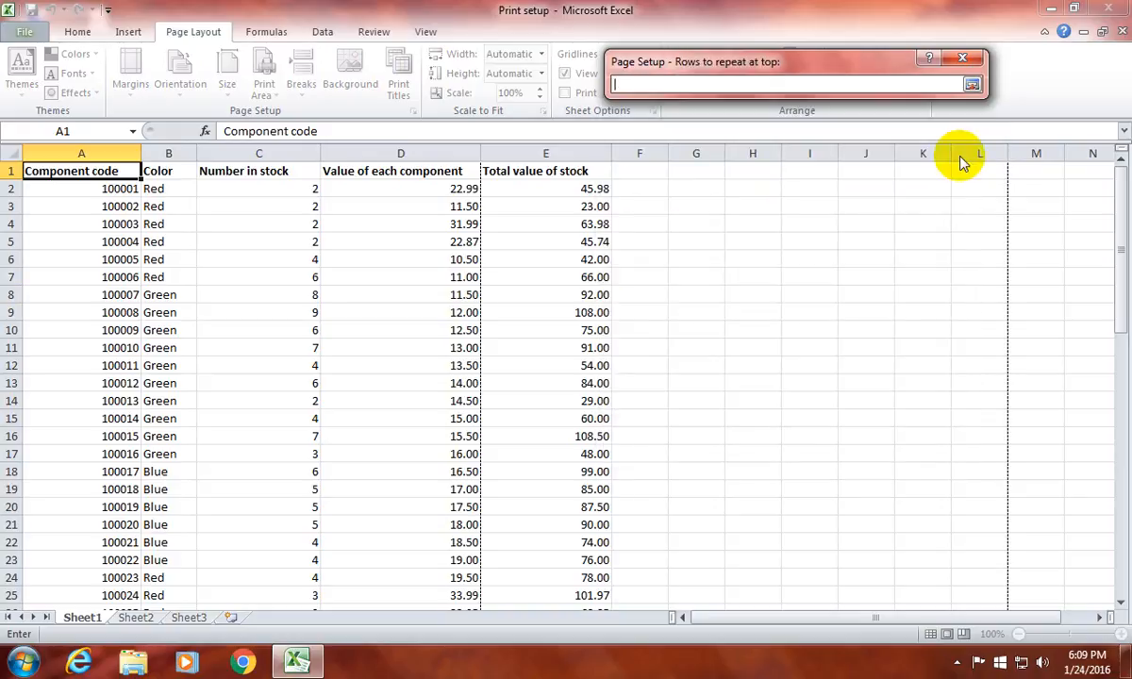
pyautogui.click(14, 171)
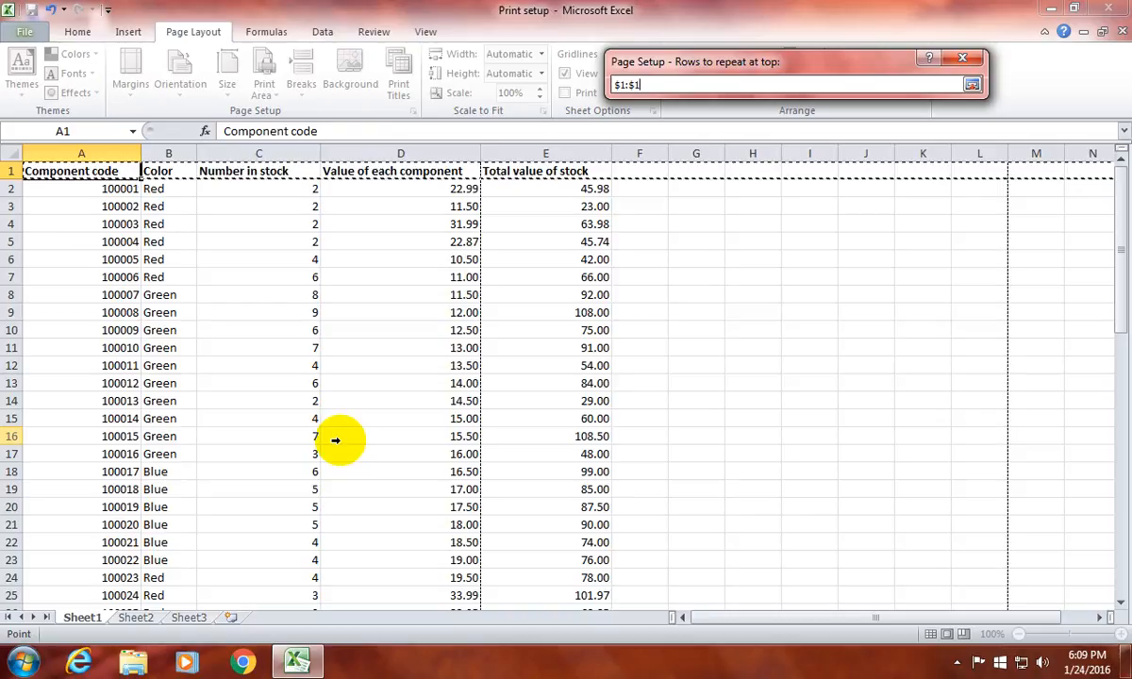
pyautogui.click(972, 84)
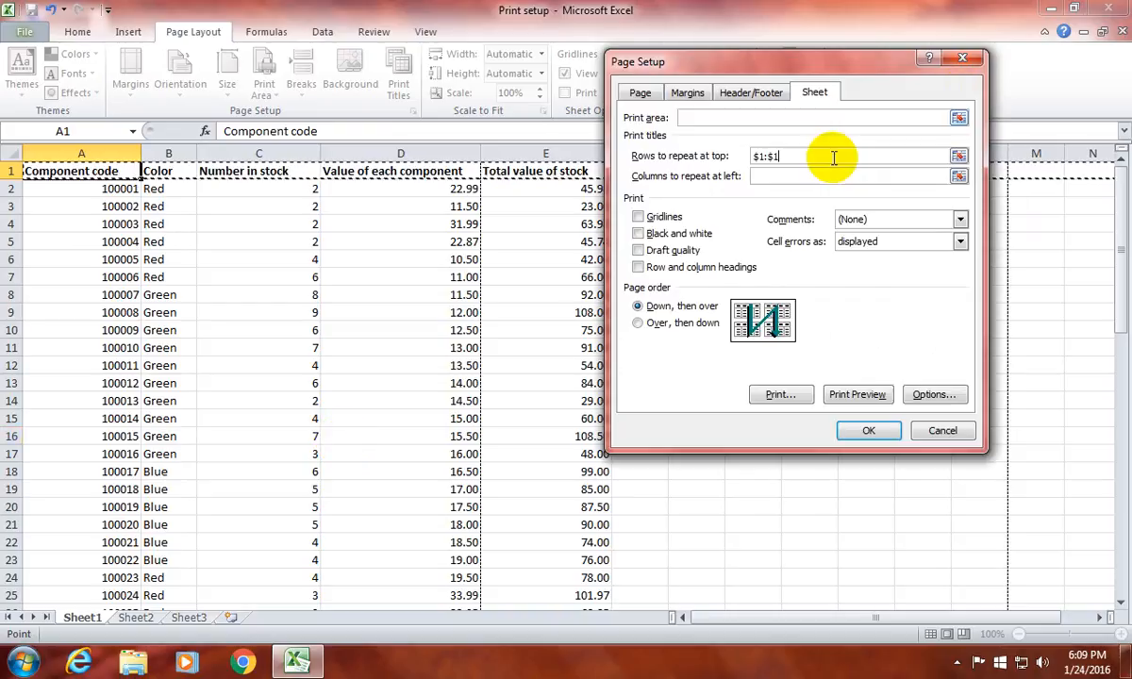
pyautogui.moveTo(778, 157); pyautogui.dragTo(743, 162)
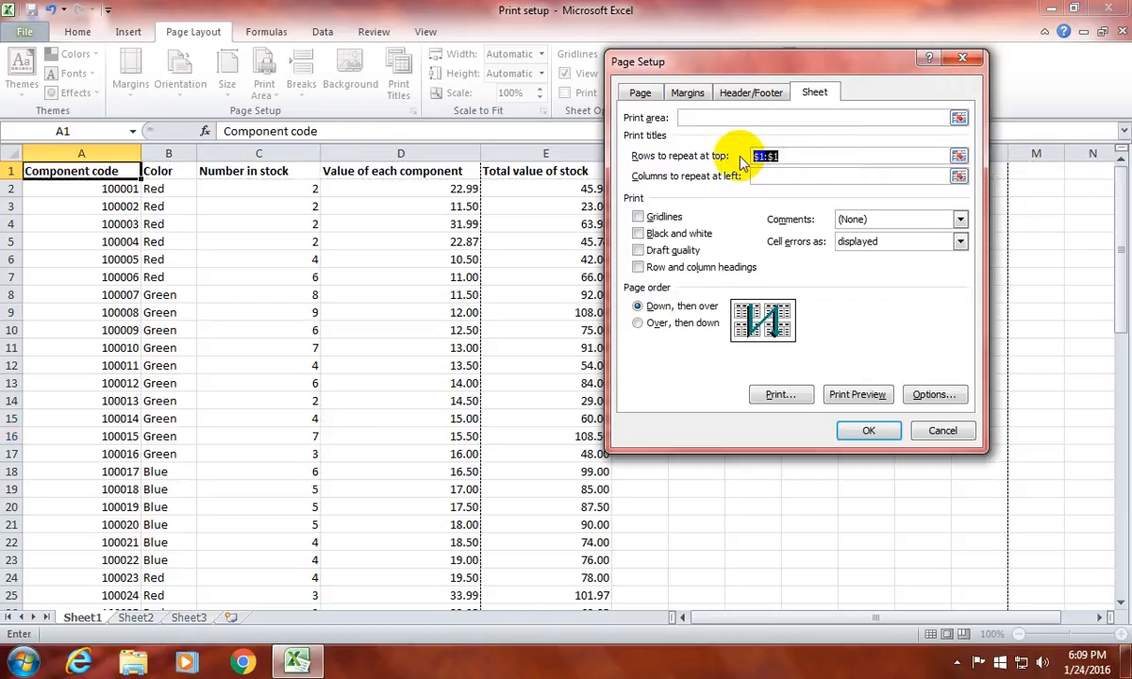
pyautogui.click(863, 430)
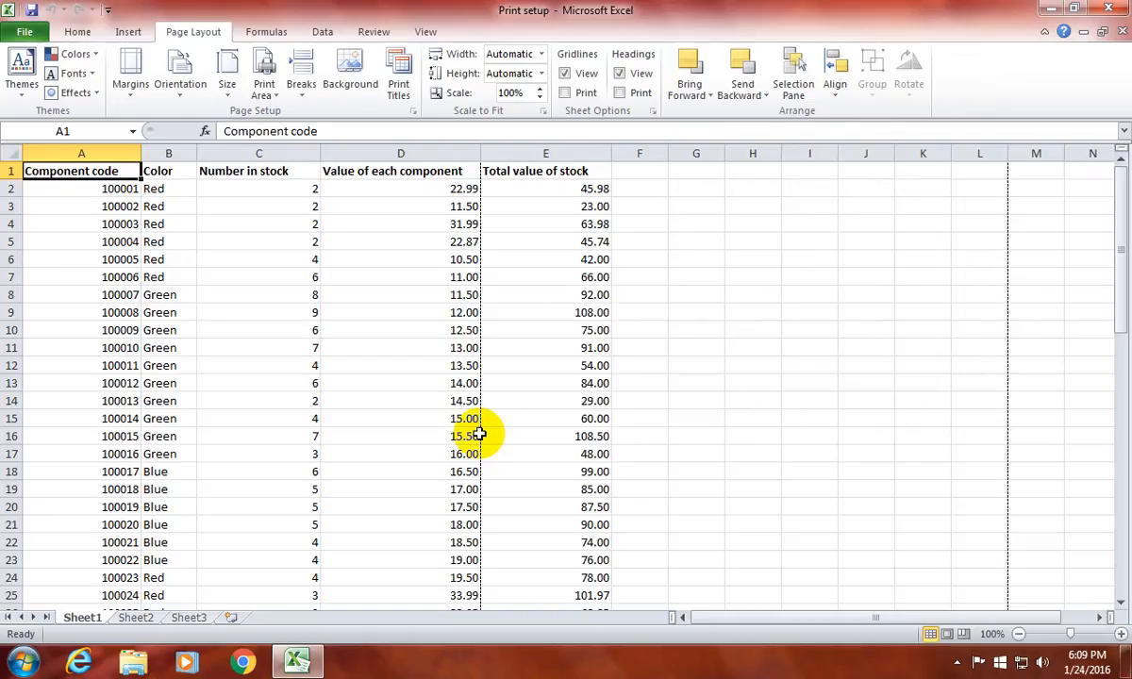
# - Page through the print preview to examine the header row on each page, and return to the worksheet
pyautogui.click(23, 34)
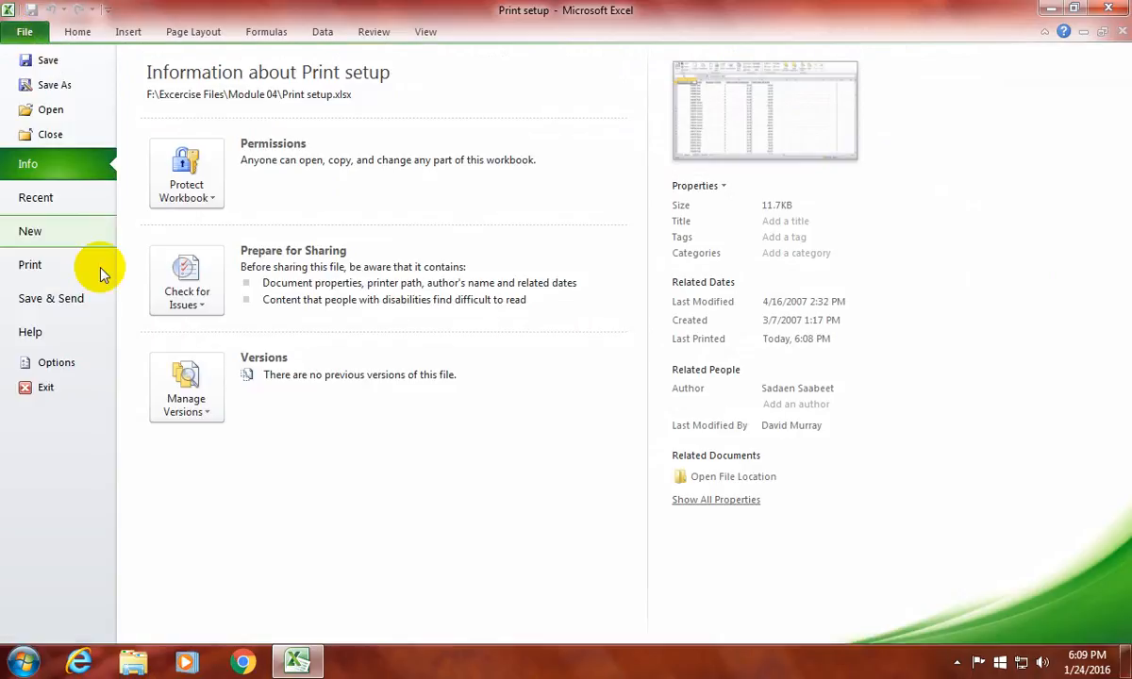
pyautogui.click(68, 265)
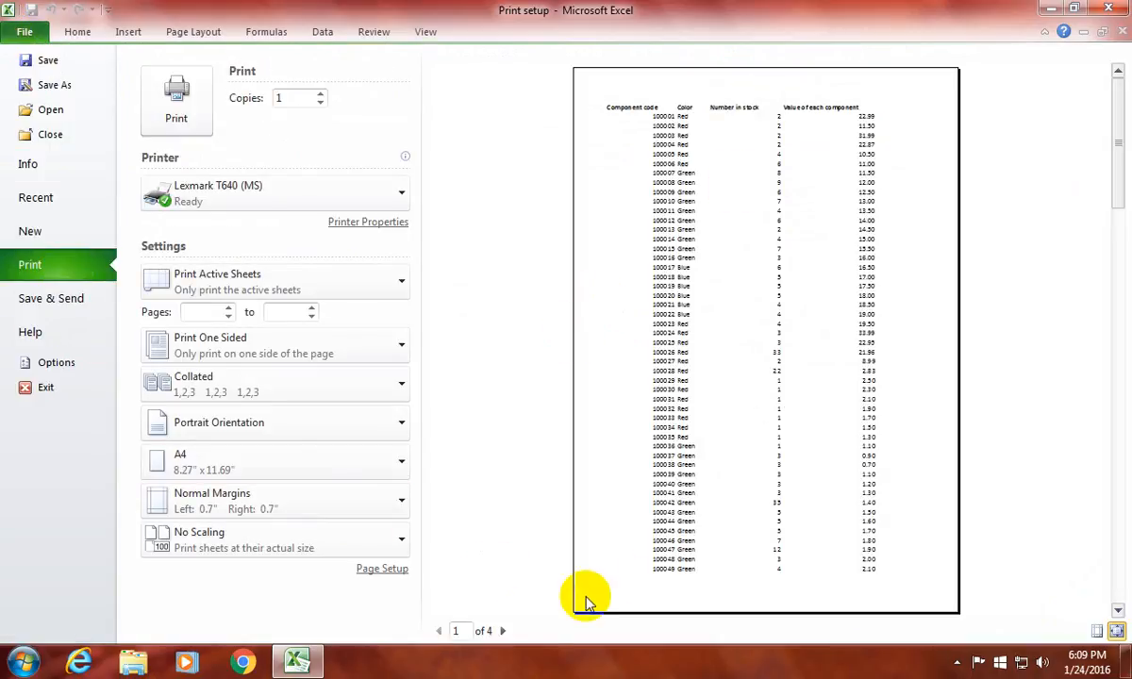
pyautogui.click(503, 631)
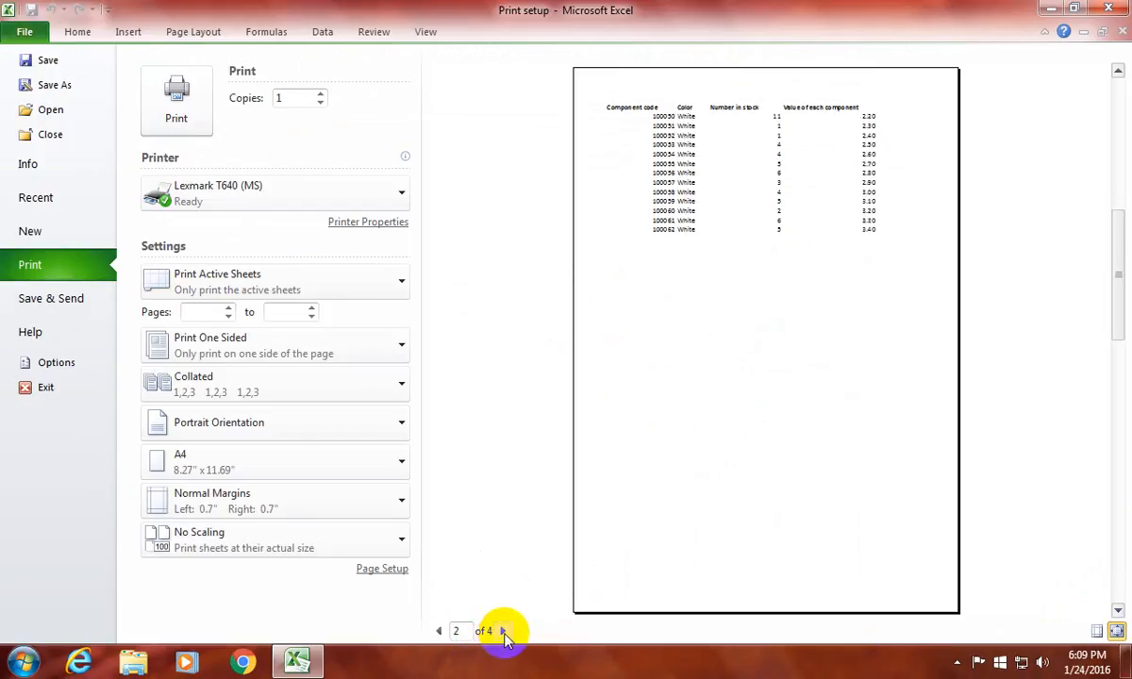
pyautogui.click(503, 631)
pyautogui.click(502, 631)
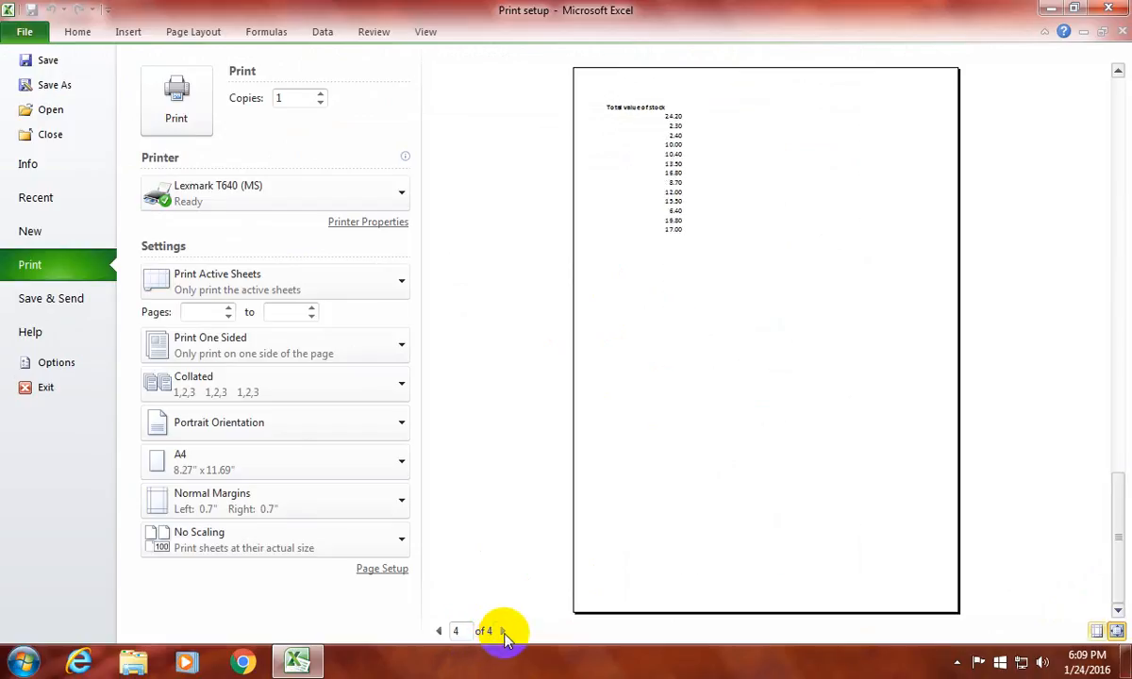
pyautogui.click(440, 631)
pyautogui.click(439, 630)
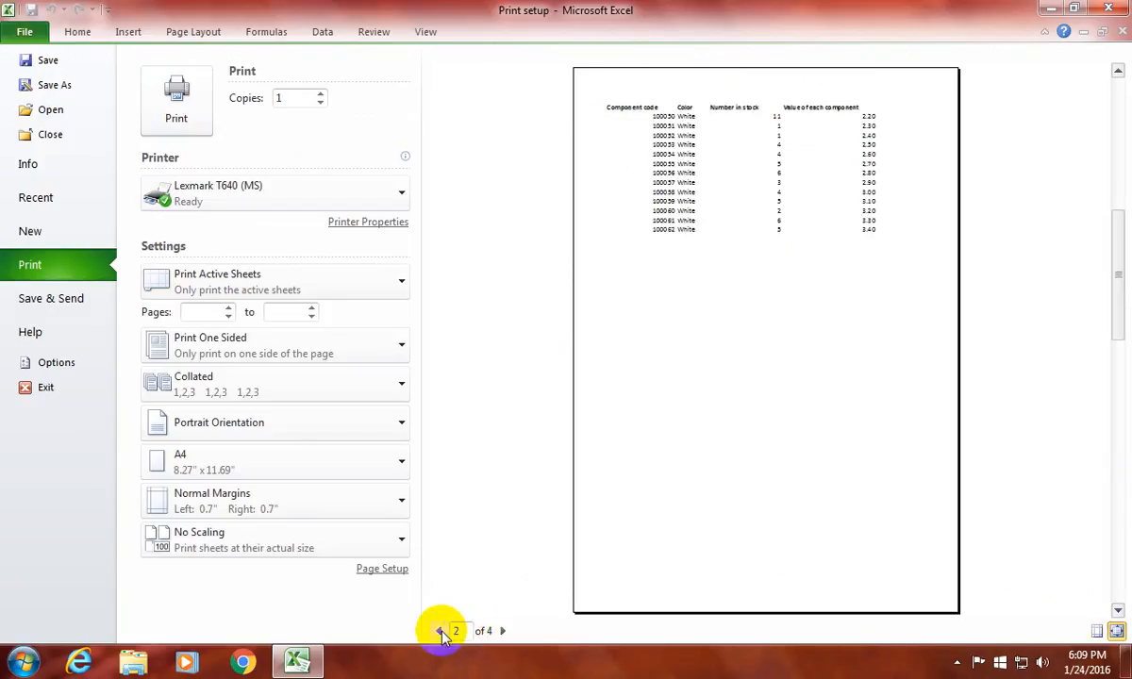
pyautogui.click(440, 631)
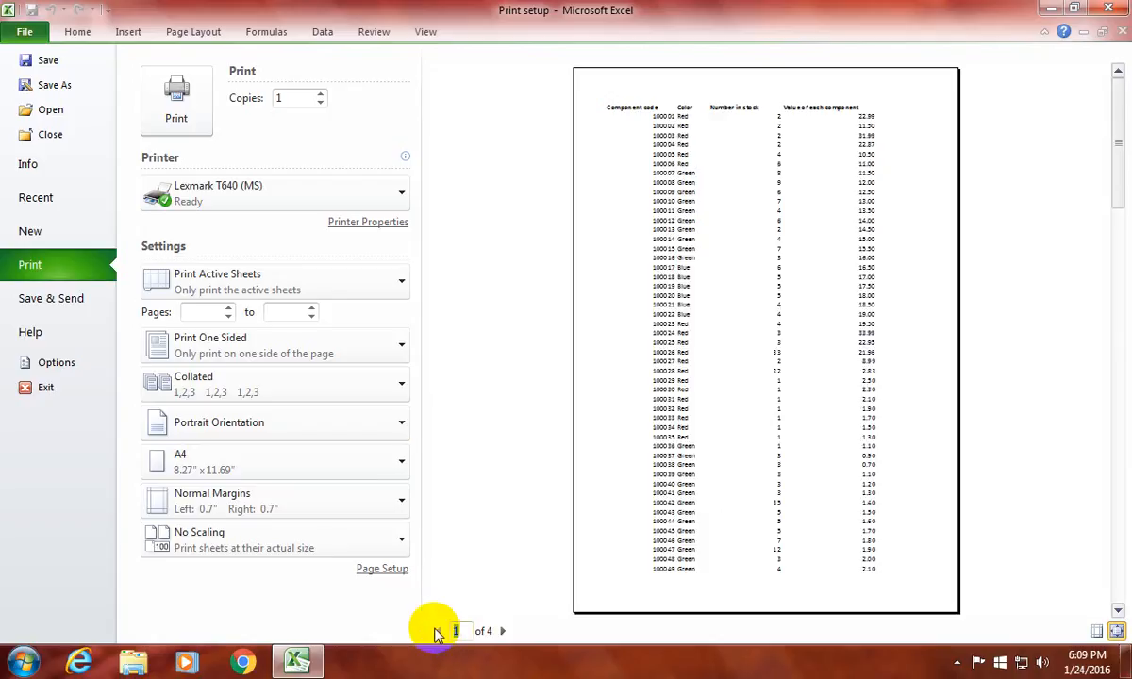
pyautogui.click(198, 33)
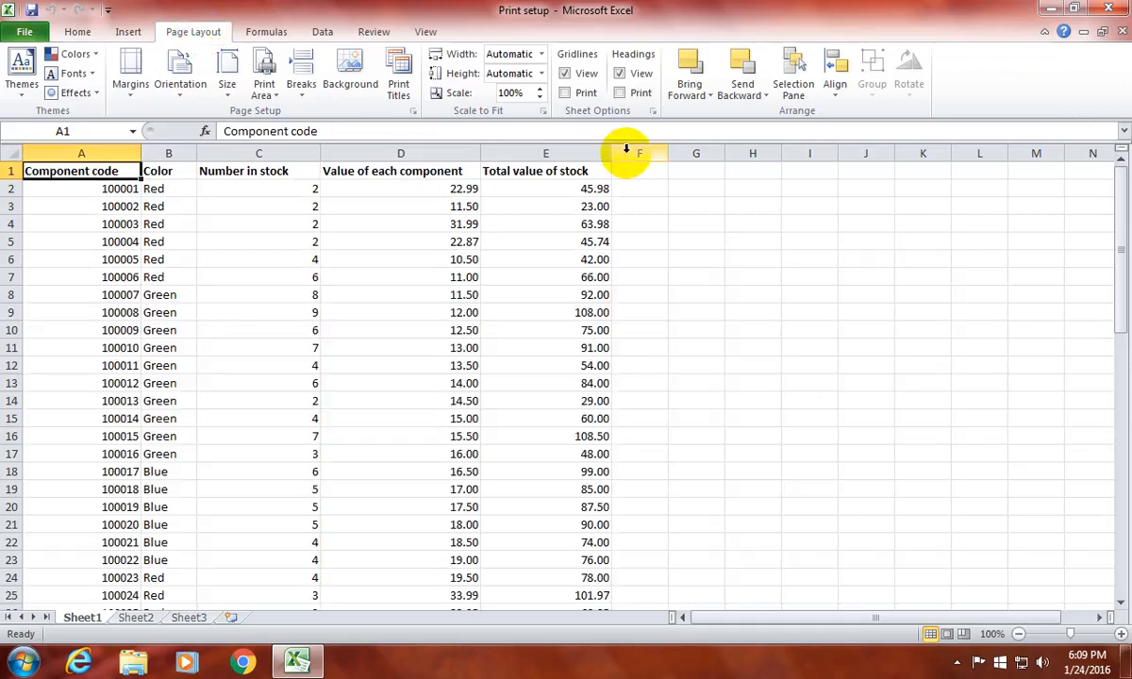
# - Clear the rows to repeat at top from the print titles settings
pyautogui.click(398, 90)
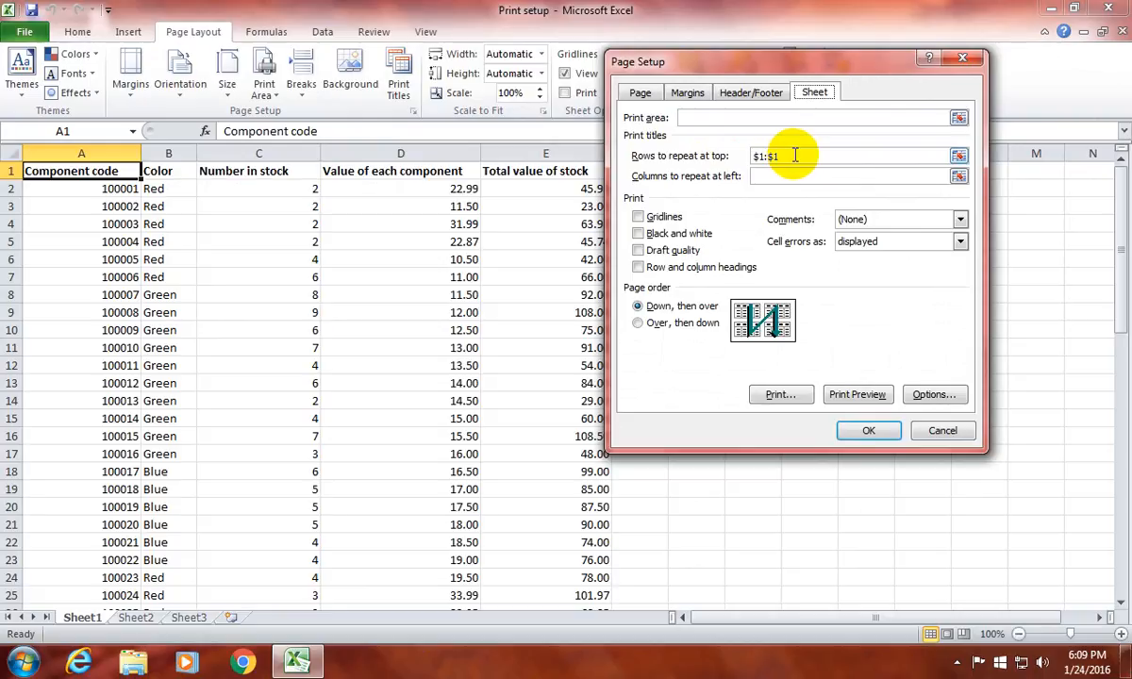
pyautogui.moveTo(795, 155); pyautogui.dragTo(732, 153)
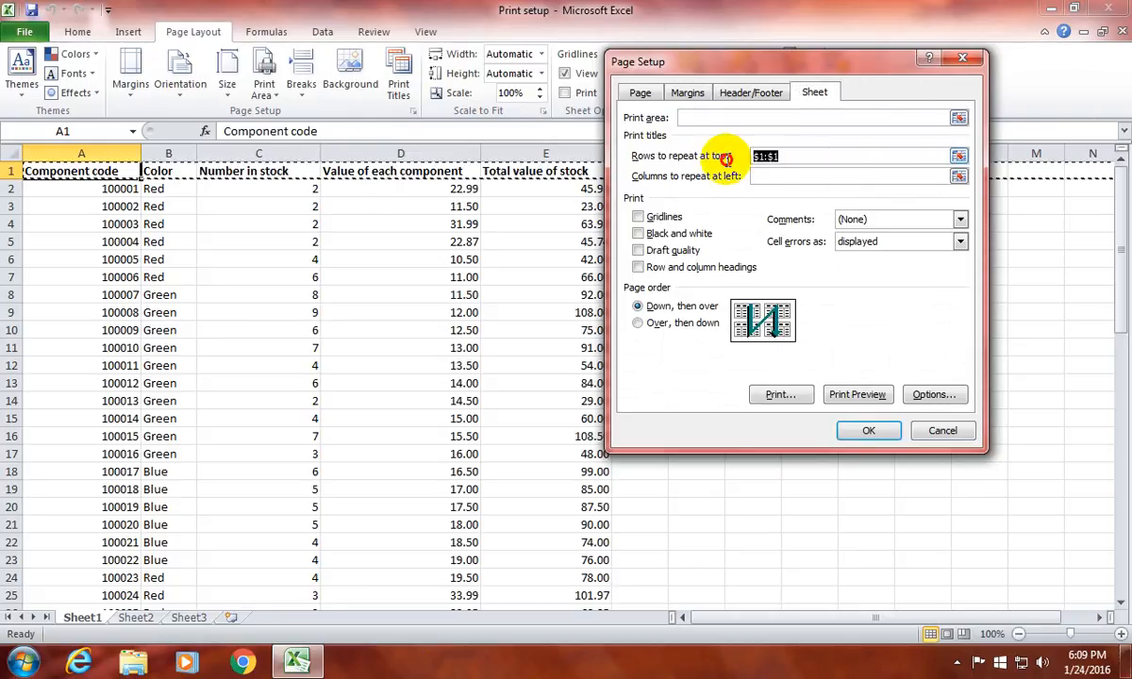
pyautogui.press('BackSpace')
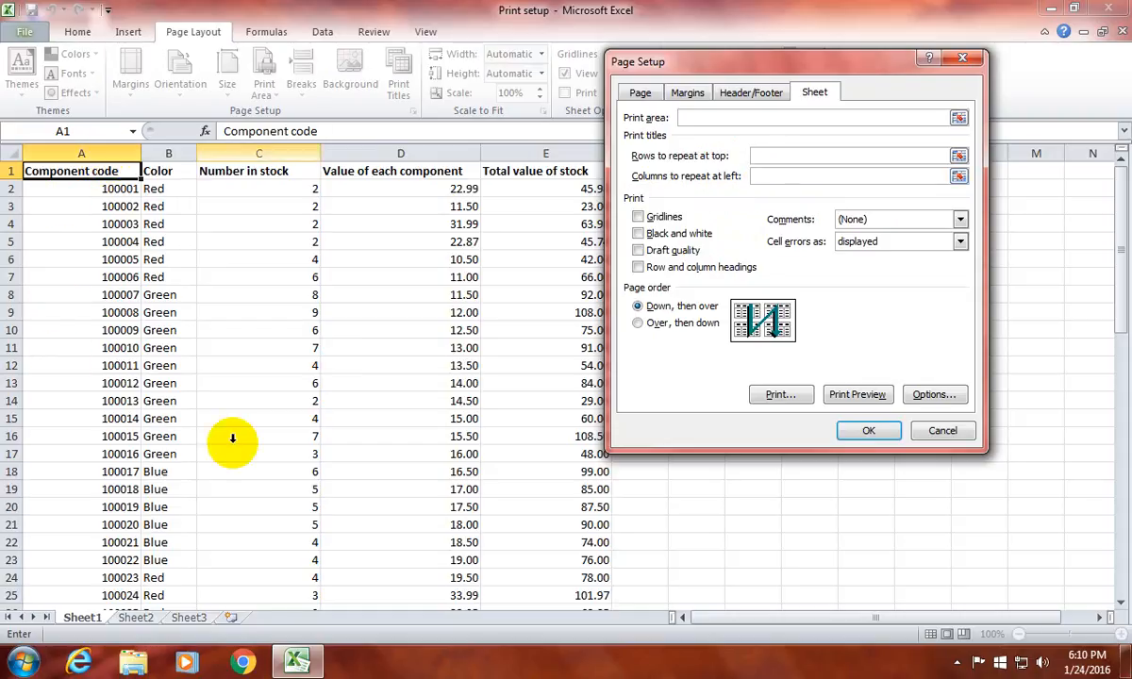
# - Try the gridlines, black and white, draft quality and row and column headings print options, leaving all off, and accept the page setup
pyautogui.moveTo(646, 62); pyautogui.dragTo(643, 53)
pyautogui.click(649, 205)
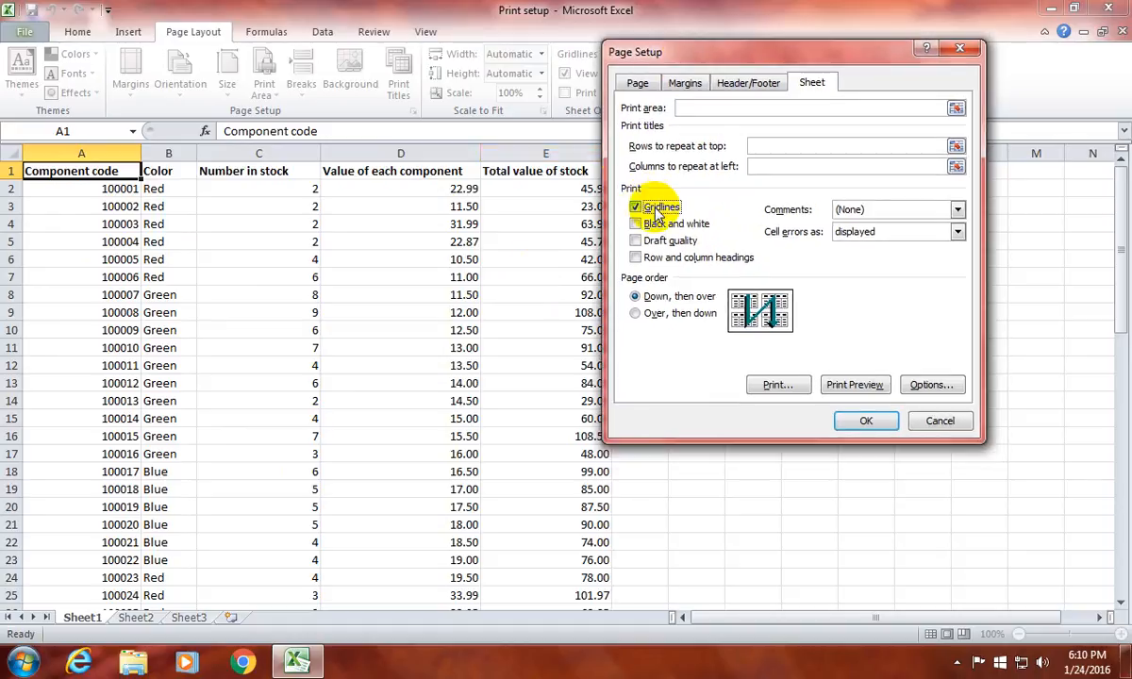
pyautogui.click(649, 205)
pyautogui.click(660, 248)
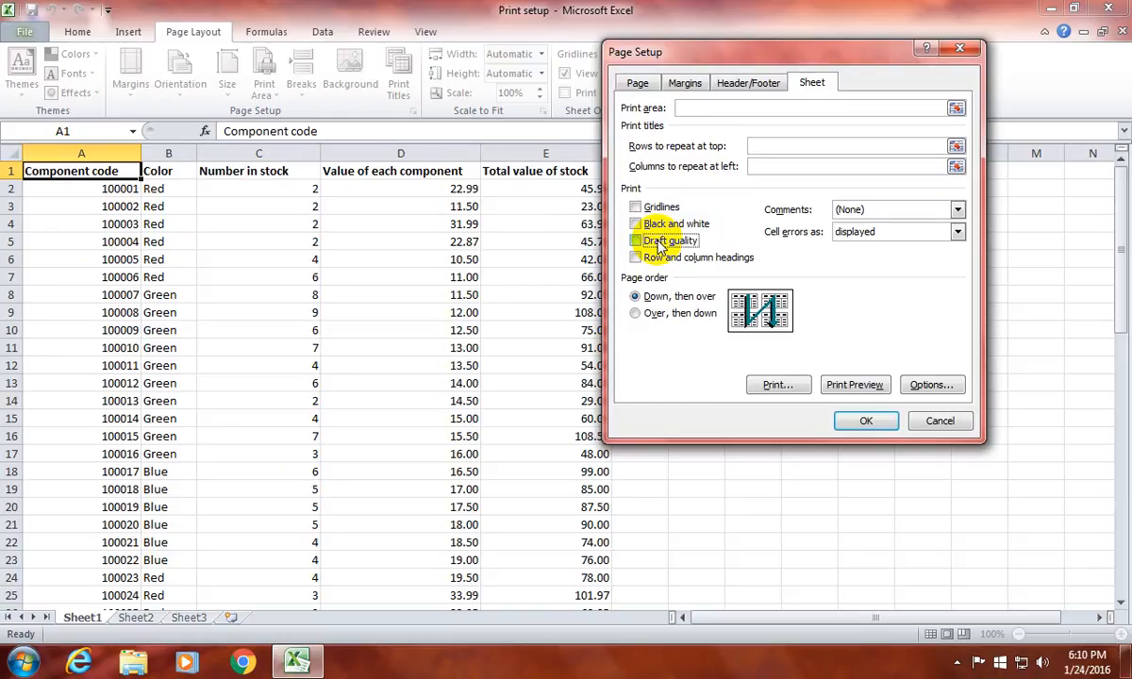
pyautogui.click(659, 229)
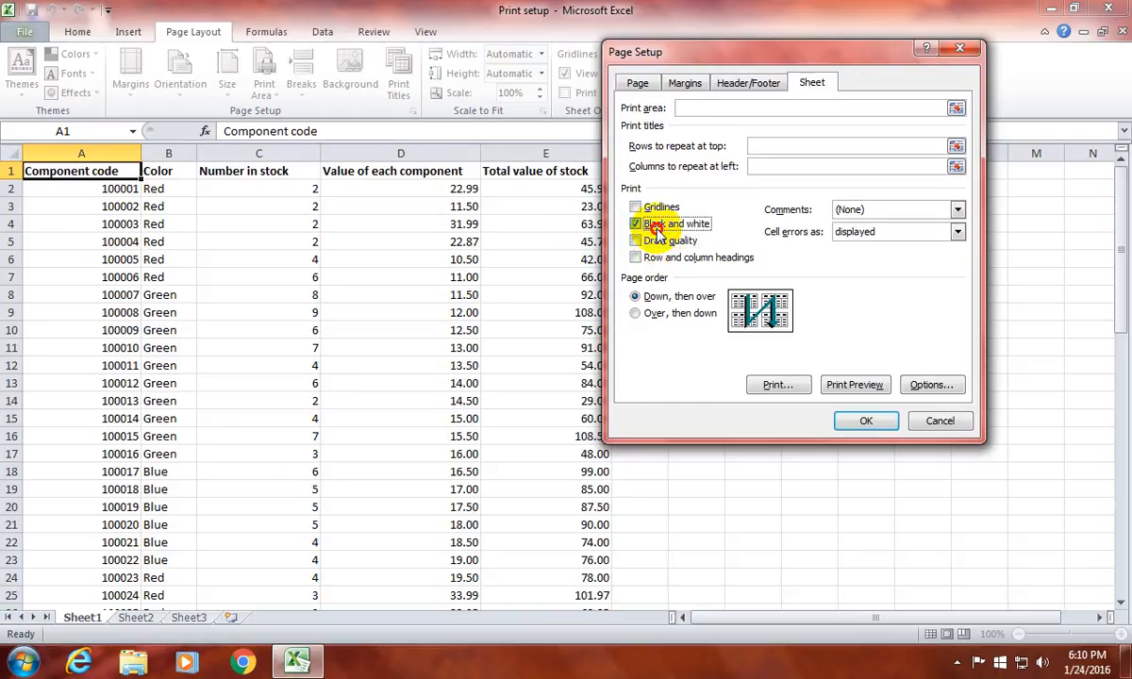
pyautogui.click(660, 227)
pyautogui.click(660, 258)
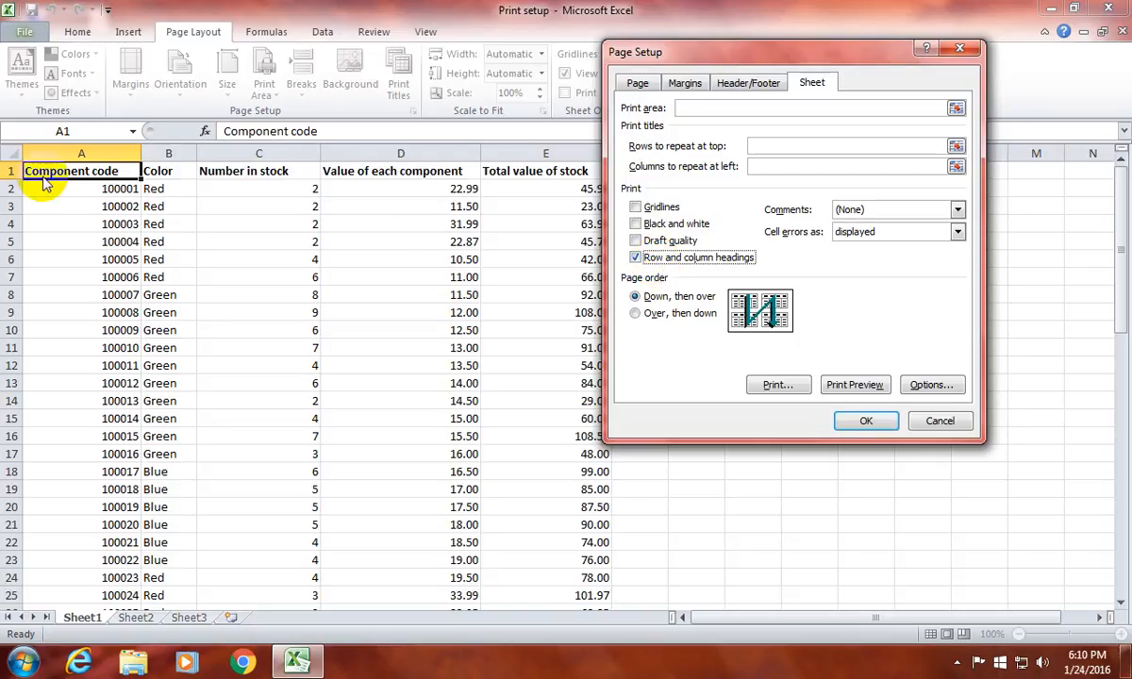
pyautogui.click(636, 257)
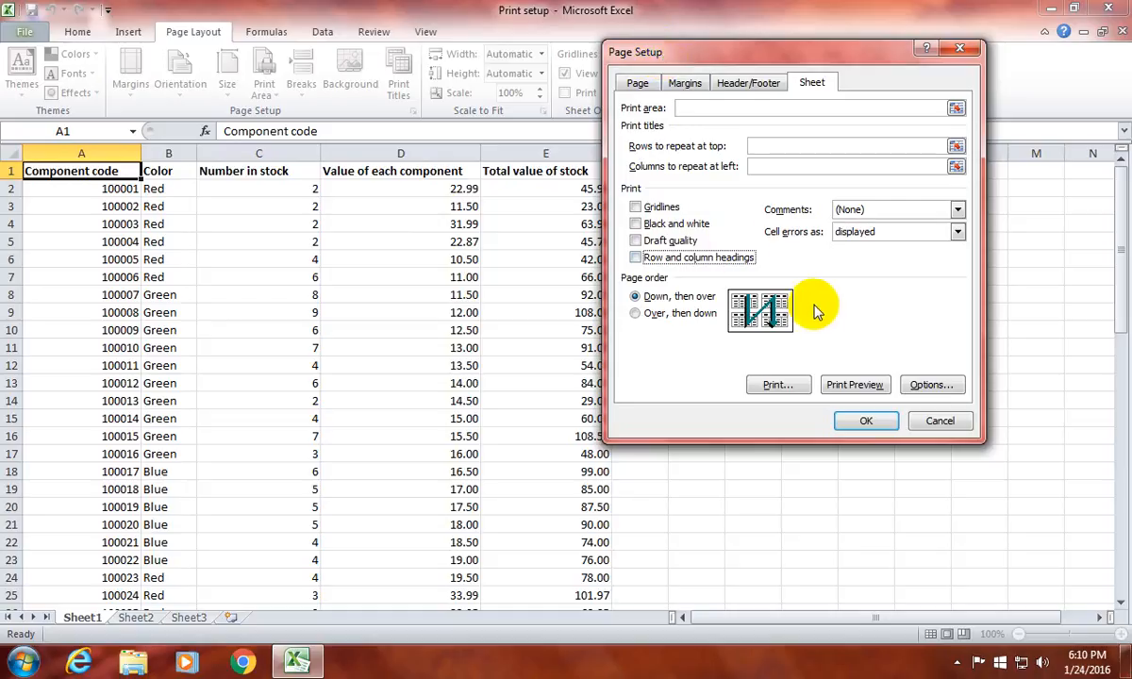
pyautogui.click(866, 422)
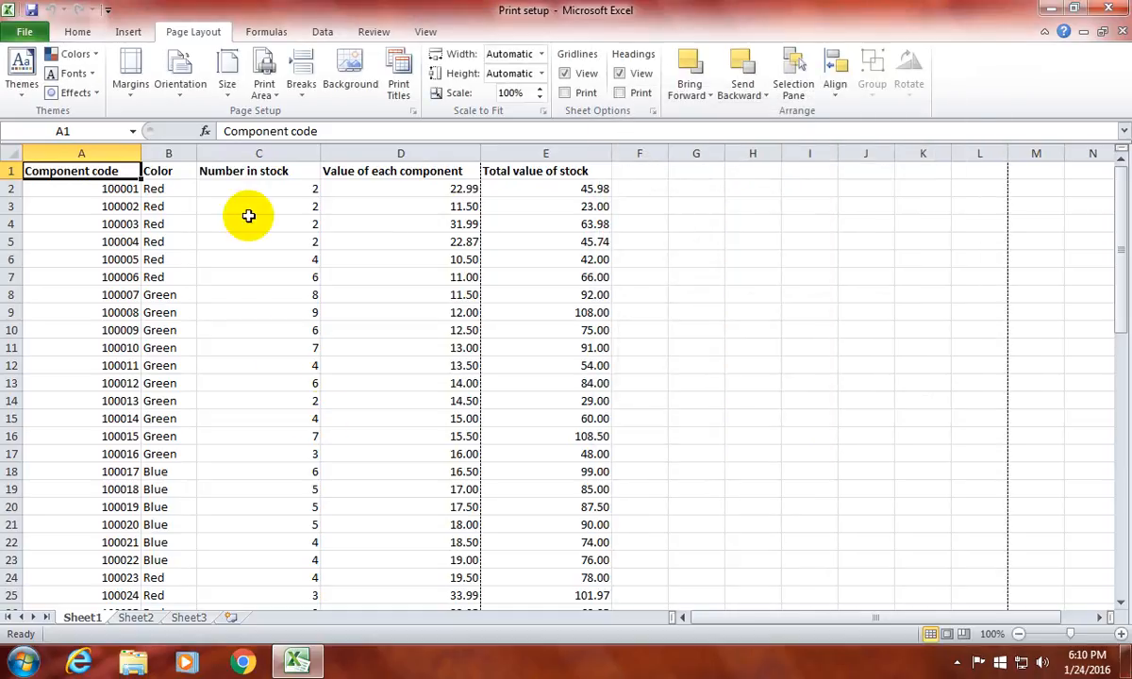
# - Change the worksheet's page orientation to Landscape
pyautogui.click(330, 225)
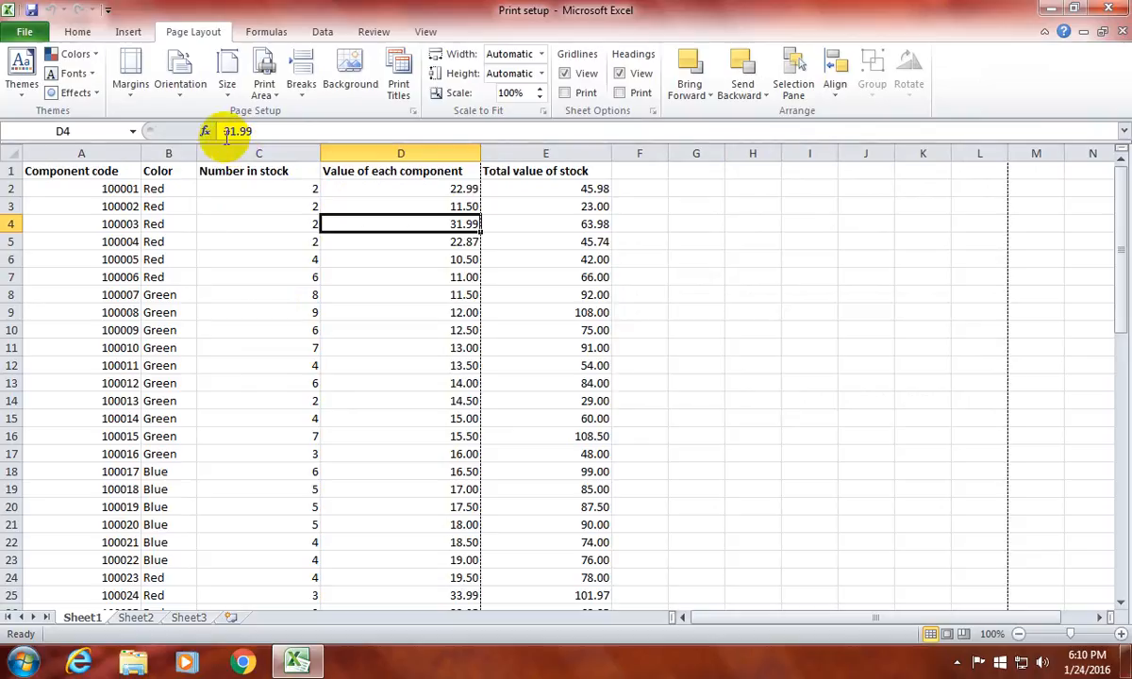
pyautogui.click(263, 90)
pyautogui.click(180, 85)
pyautogui.click(180, 85)
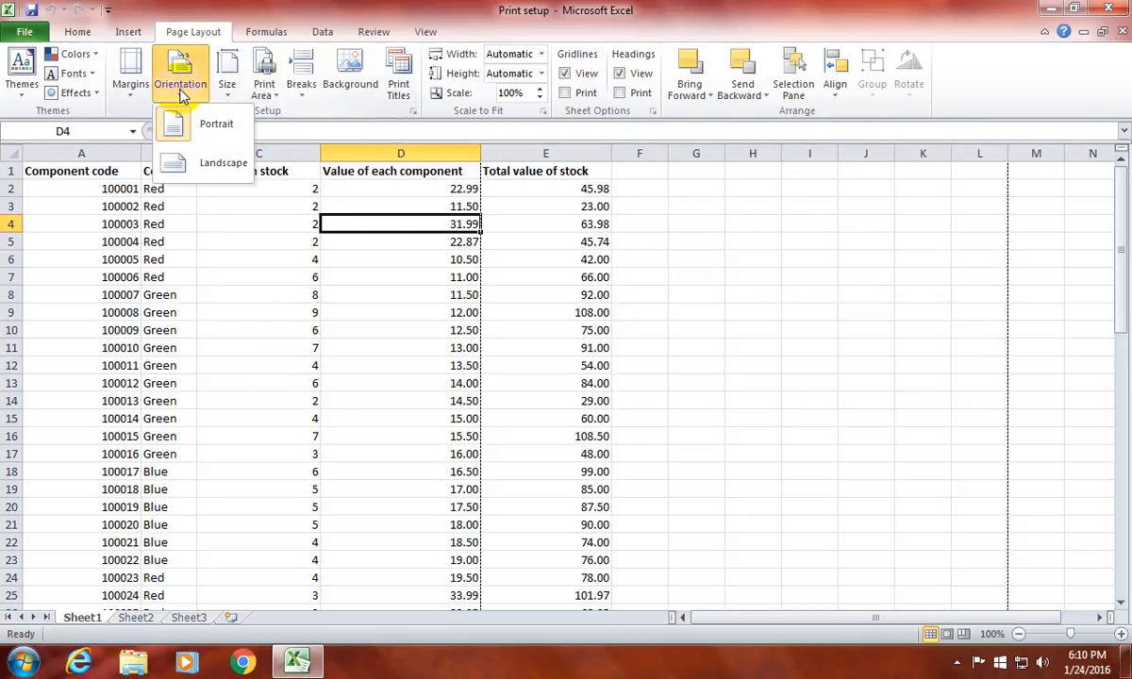
pyautogui.click(204, 171)
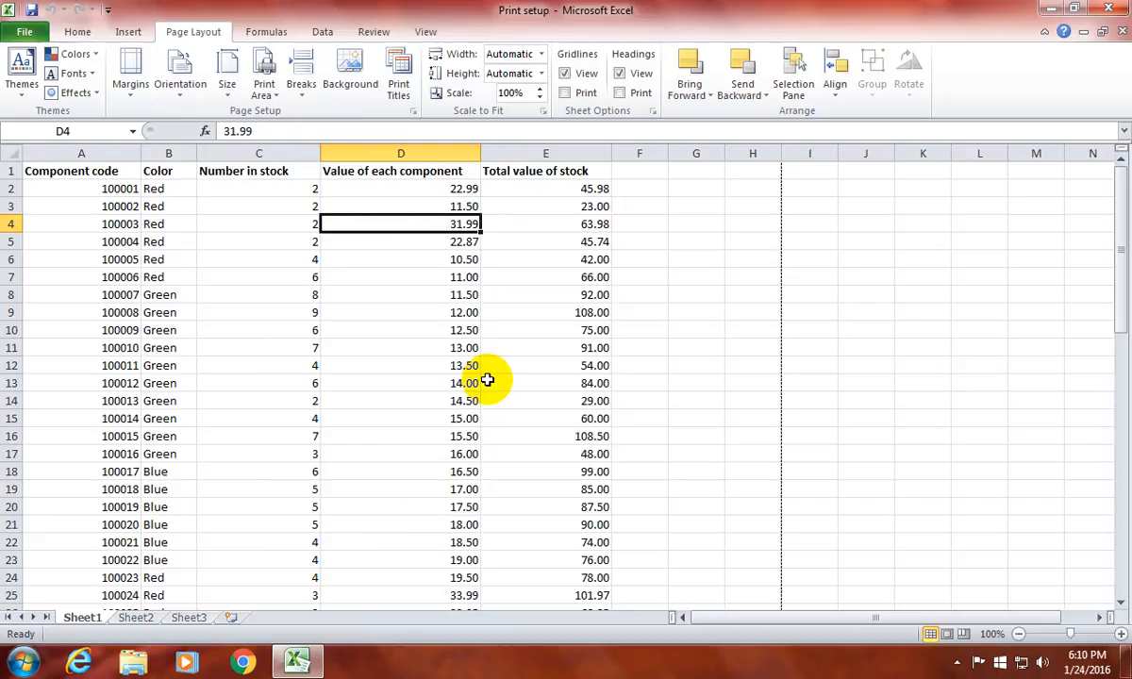
# - Check the landscape layout in the print preview and return to the worksheet
pyautogui.click(24, 32)
pyautogui.click(59, 262)
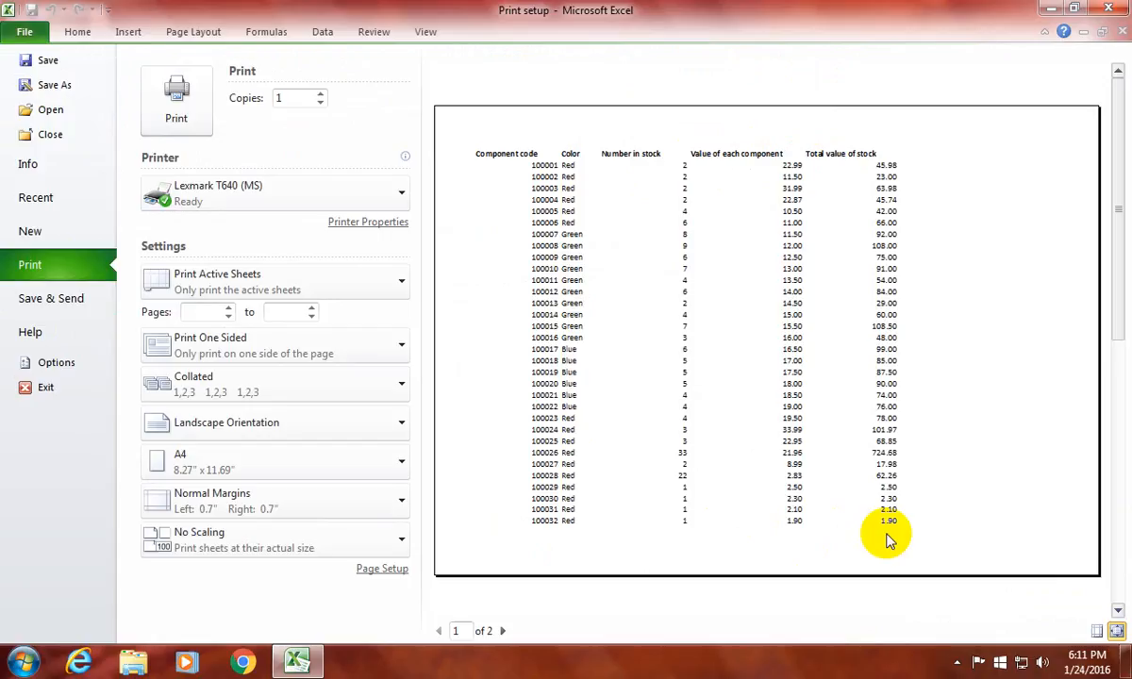
pyautogui.click(193, 32)
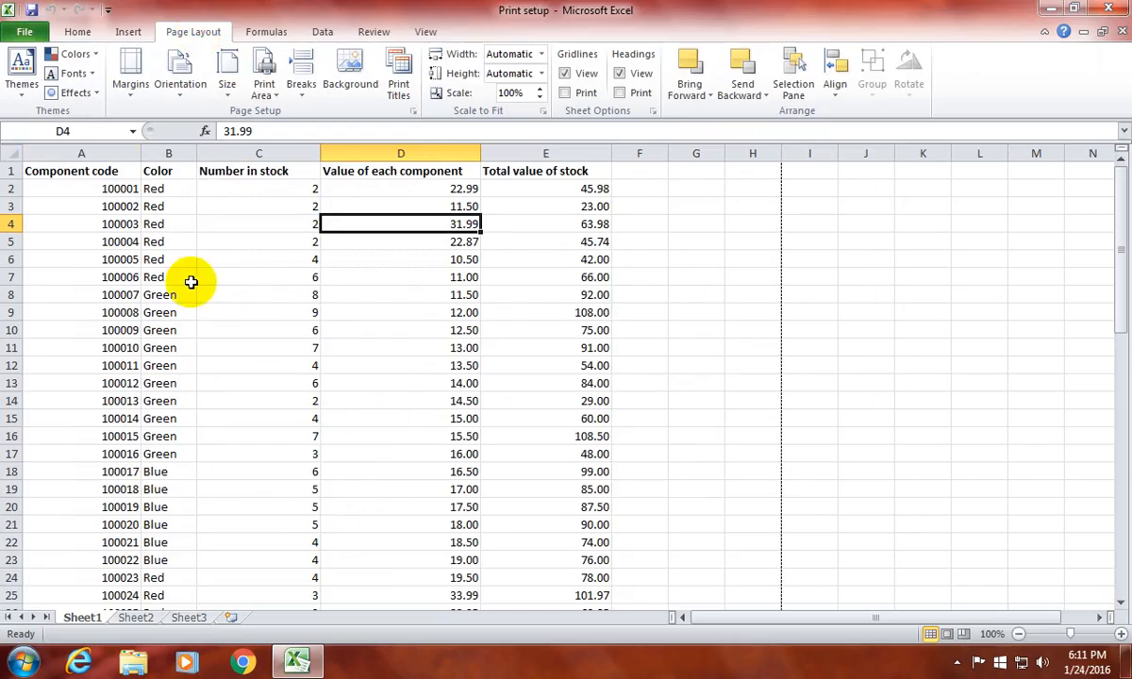
# - Try the Letter and Legal paper sizes for the worksheet and settle on Letter
pyautogui.click(227, 68)
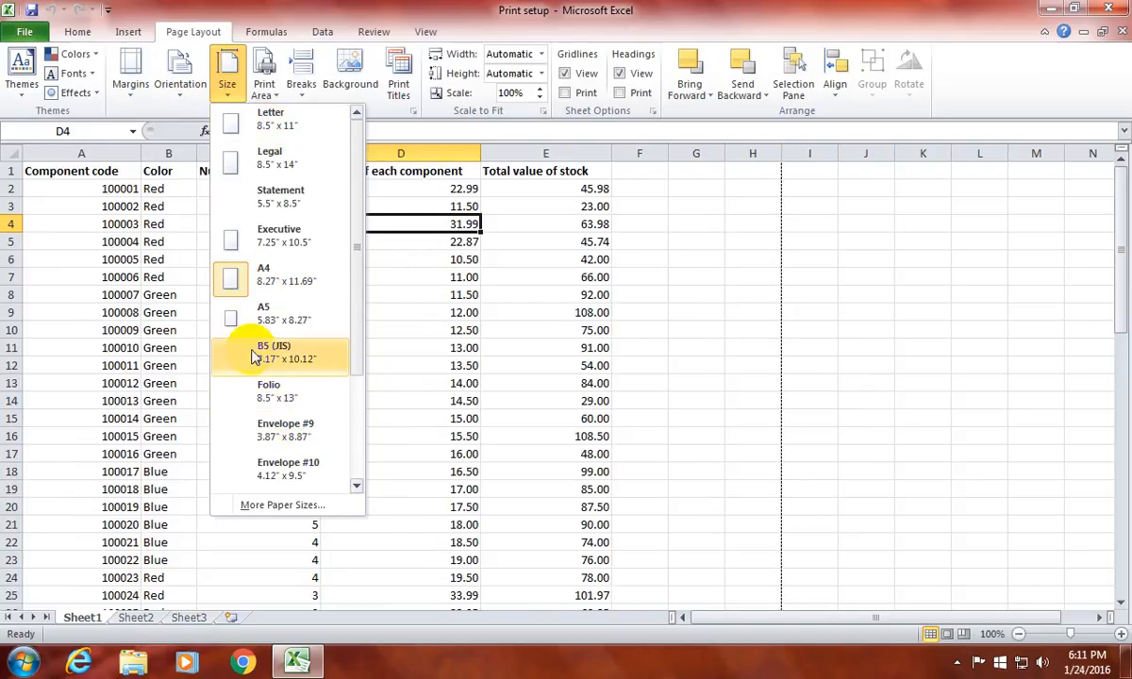
pyautogui.click(279, 117)
pyautogui.click(230, 87)
pyautogui.click(247, 160)
pyautogui.click(231, 87)
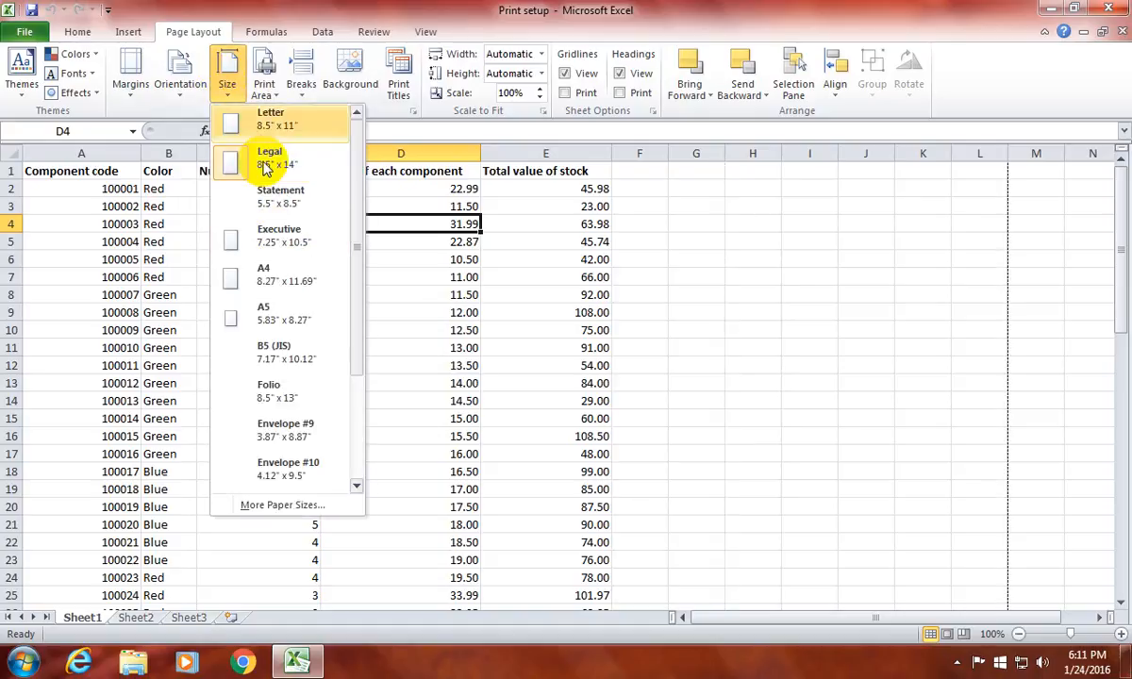
pyautogui.click(253, 123)
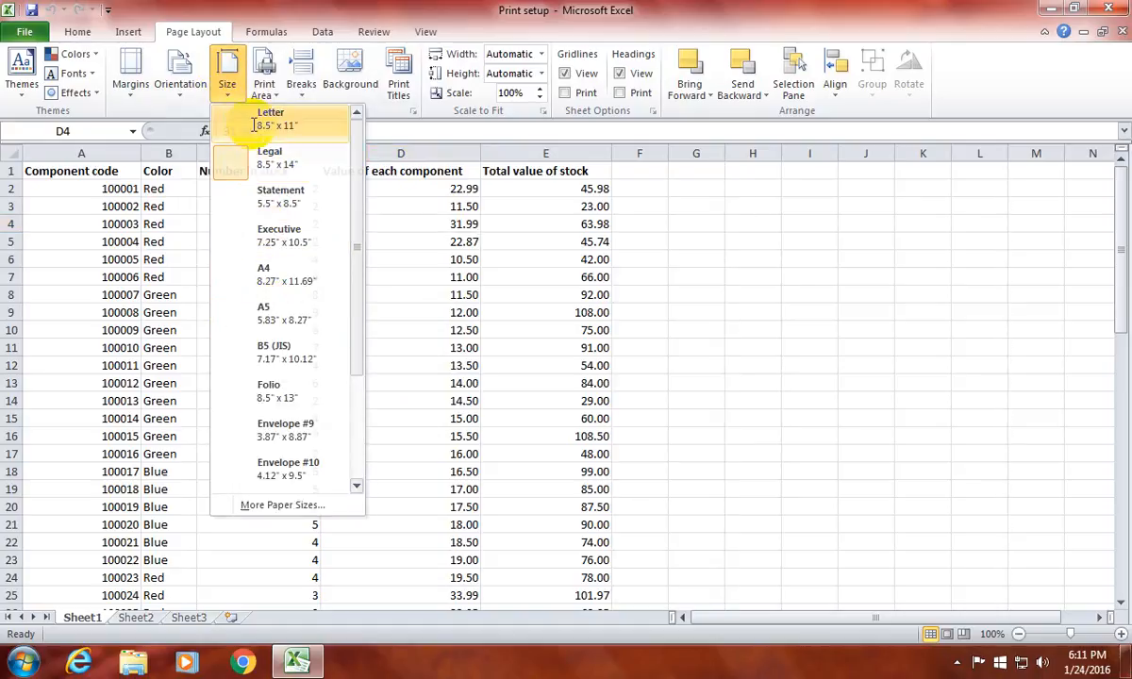
pyautogui.click(225, 87)
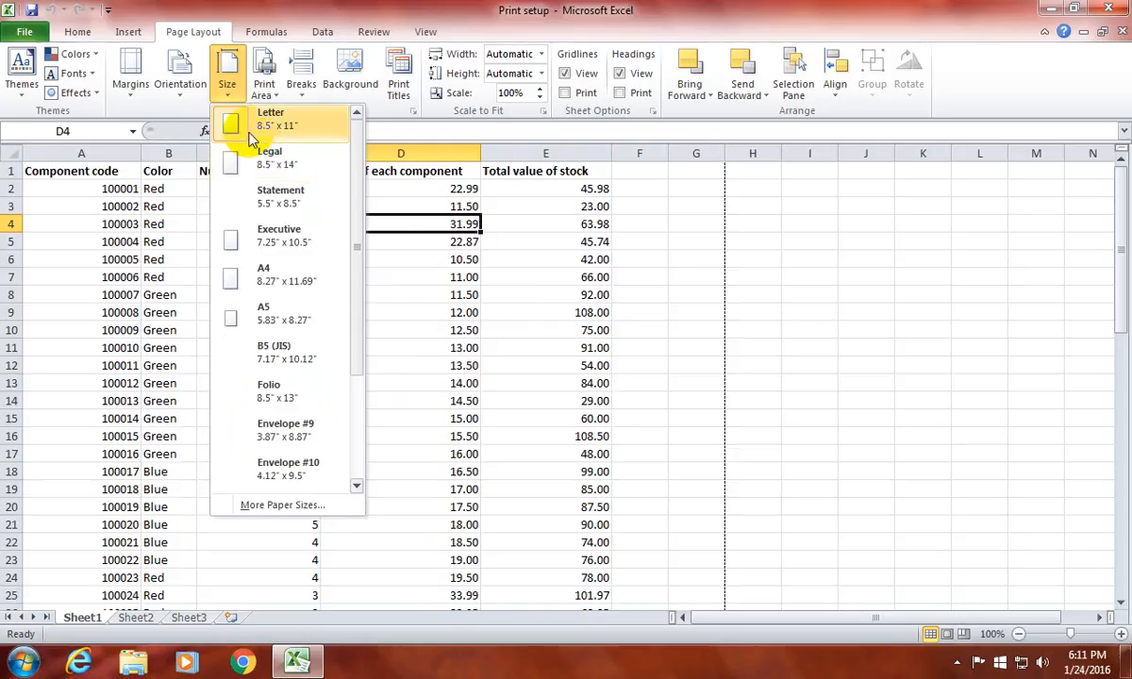
# - Set the print area to the single cell D4 and accept the single-cell selection
pyautogui.click(264, 87)
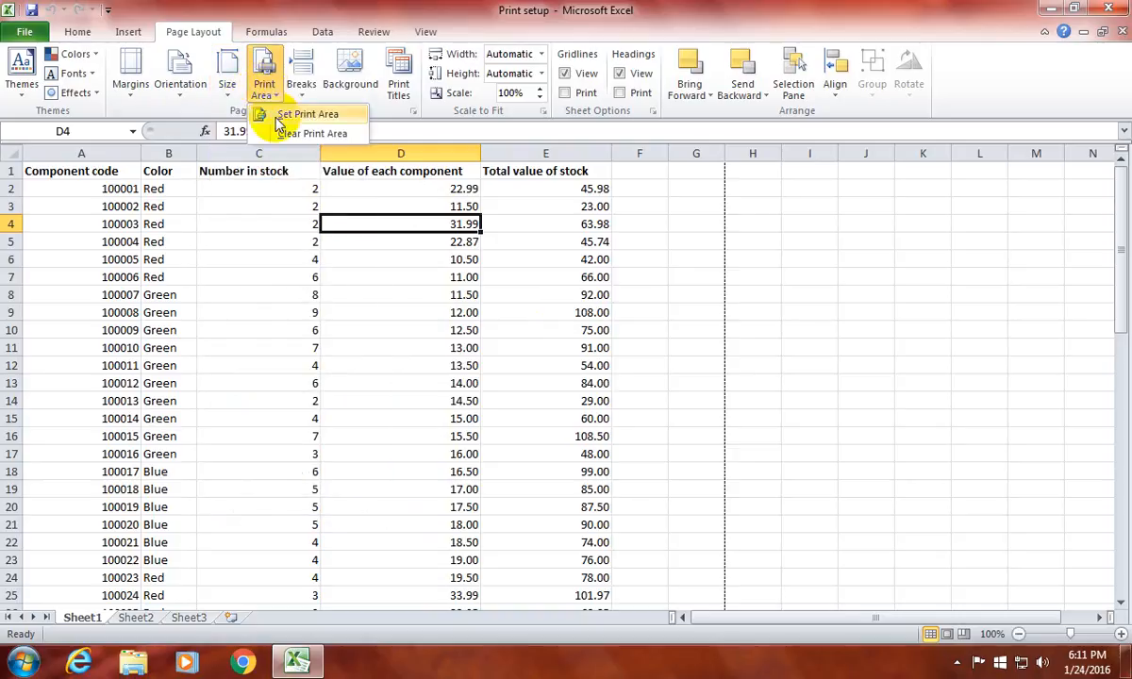
pyautogui.click(264, 114)
pyautogui.click(528, 386)
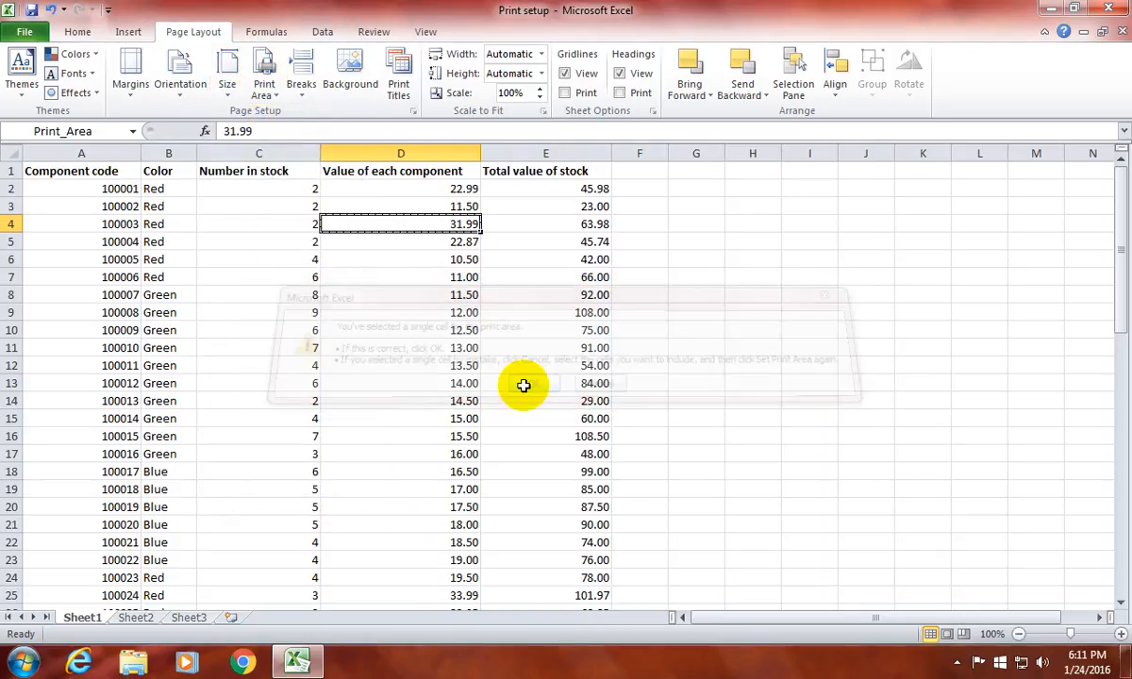
# - Set the print area to the range A1:E23
pyautogui.moveTo(72, 170); pyautogui.dragTo(525, 550)
pyautogui.click(266, 95)
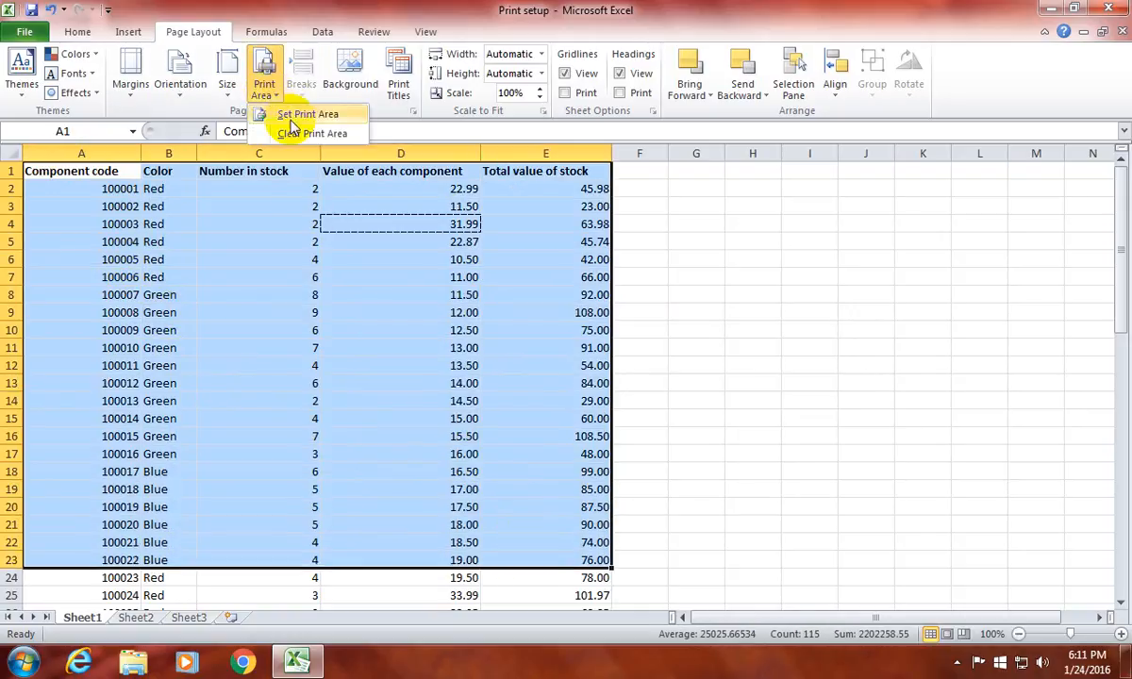
pyautogui.click(274, 114)
pyautogui.click(657, 509)
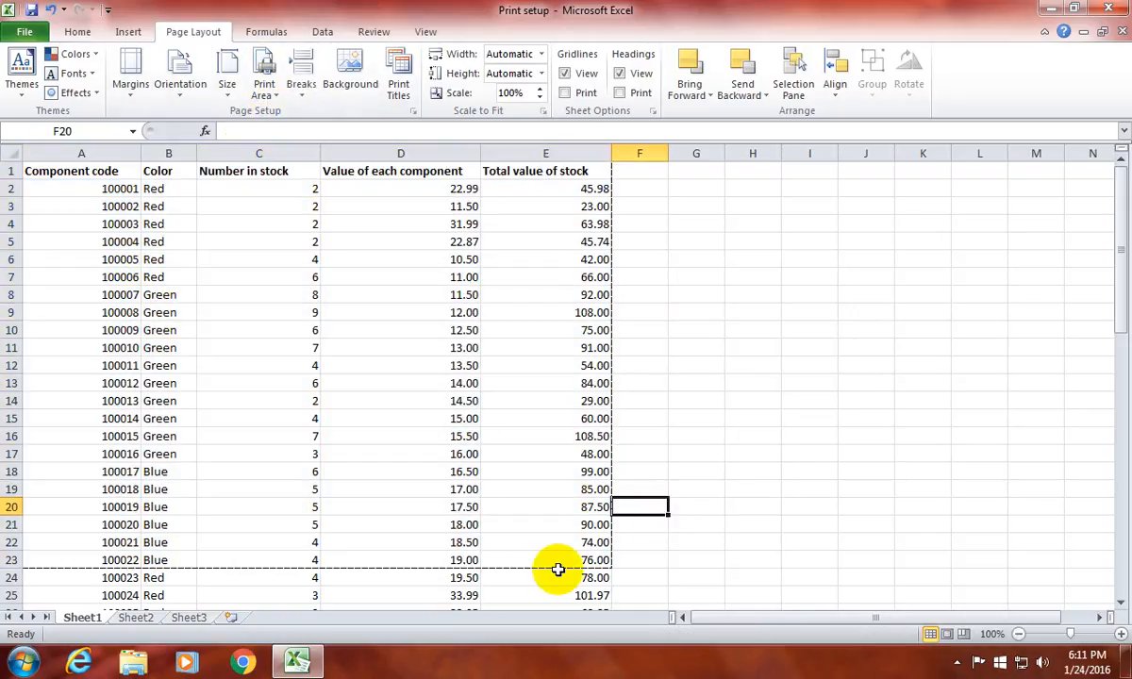
# - Check the restricted print area in the print preview, and clear the print area back on the worksheet
pyautogui.click(24, 31)
pyautogui.click(30, 264)
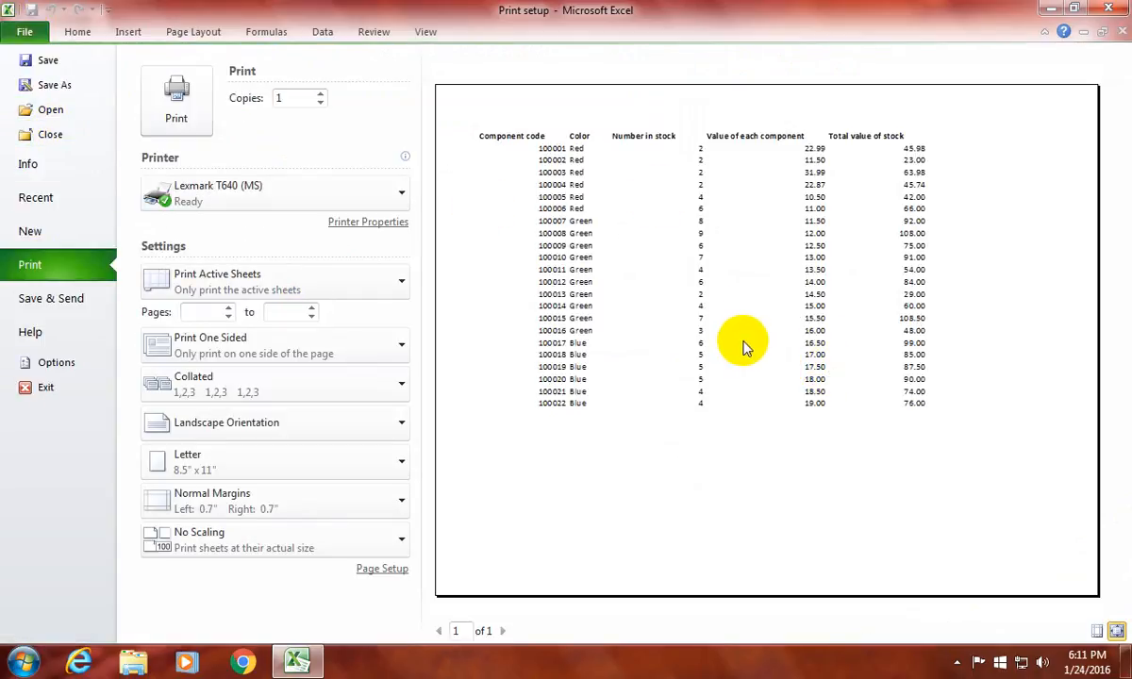
pyautogui.click(187, 31)
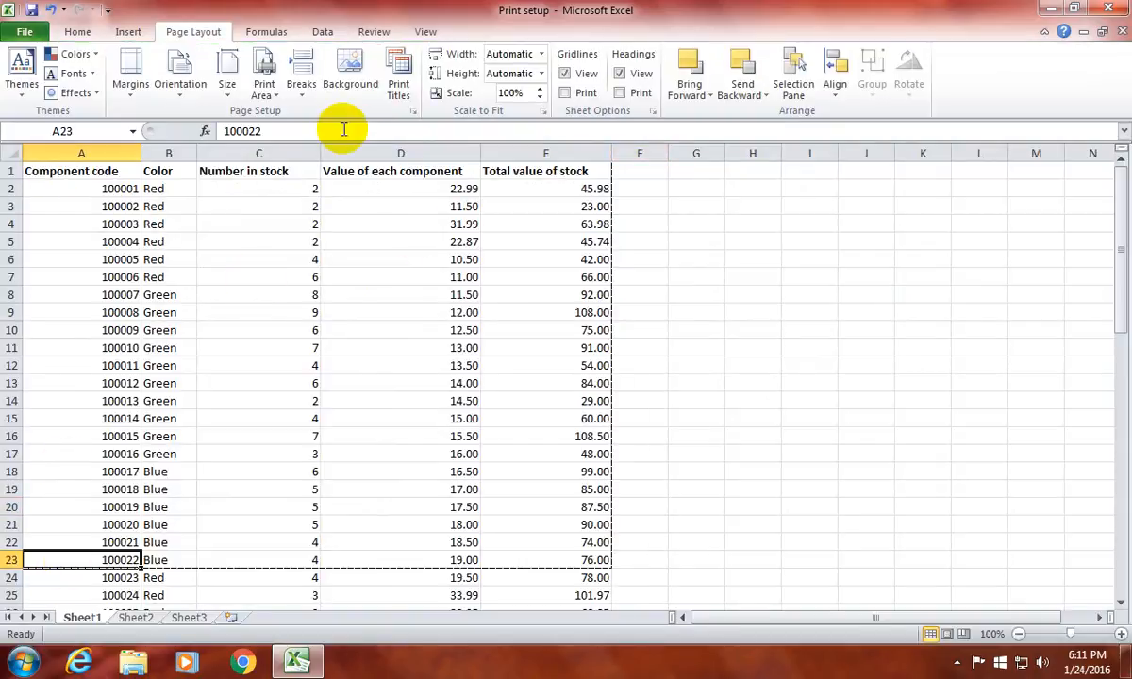
pyautogui.click(264, 92)
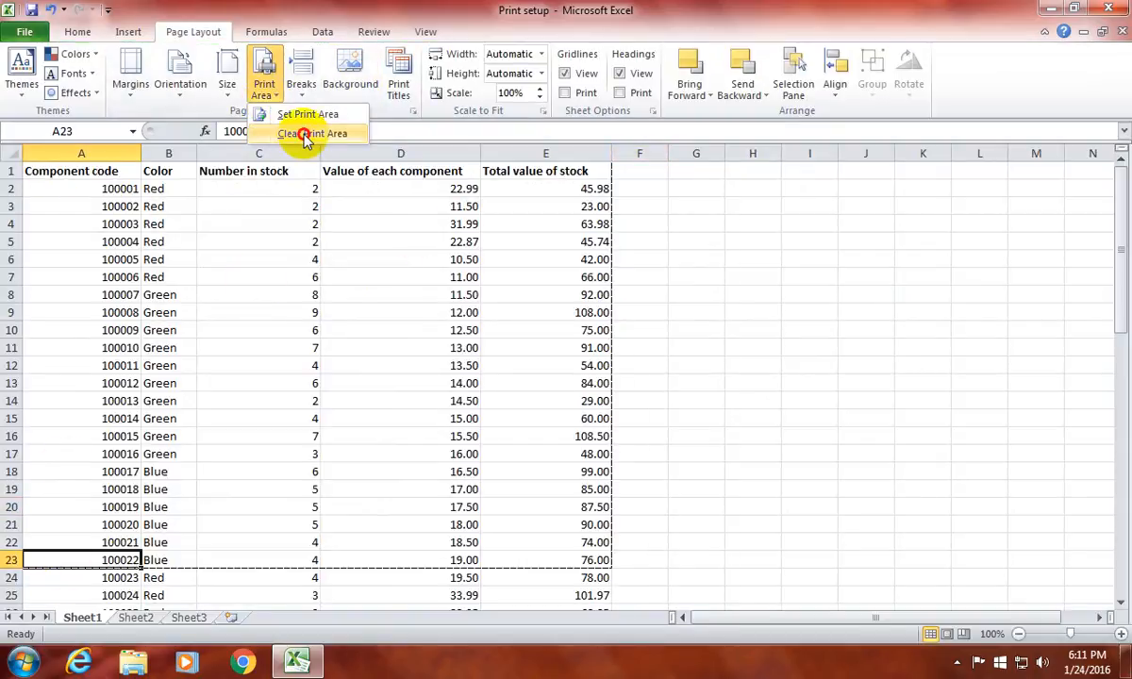
pyautogui.click(304, 135)
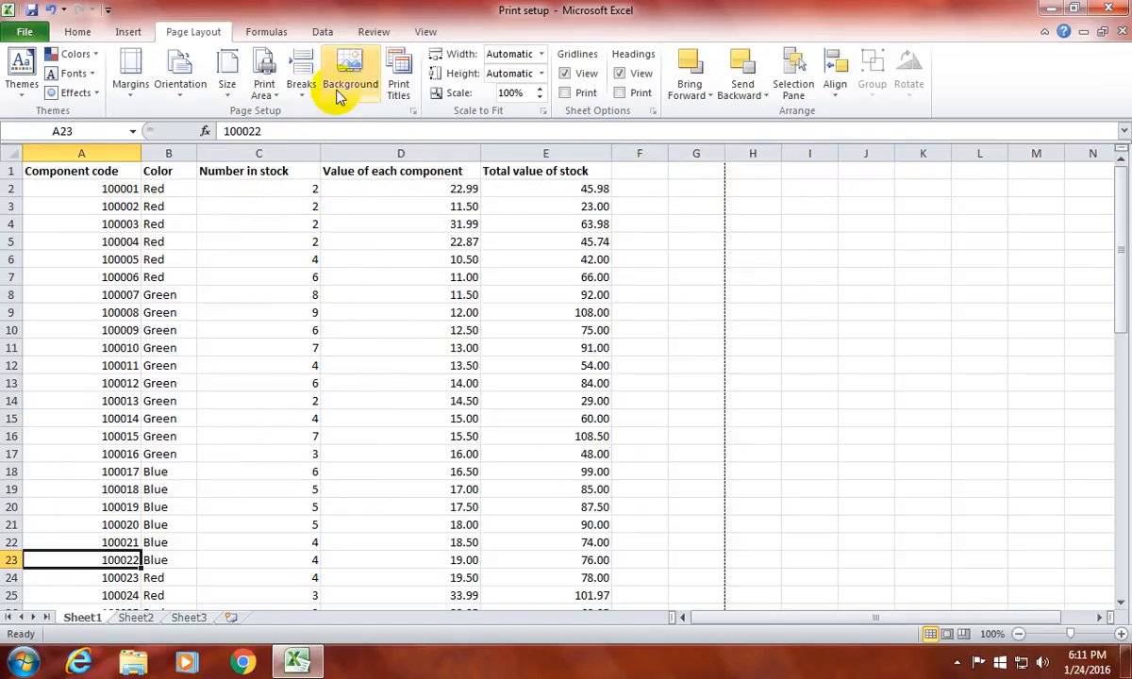
pyautogui.click(363, 73)
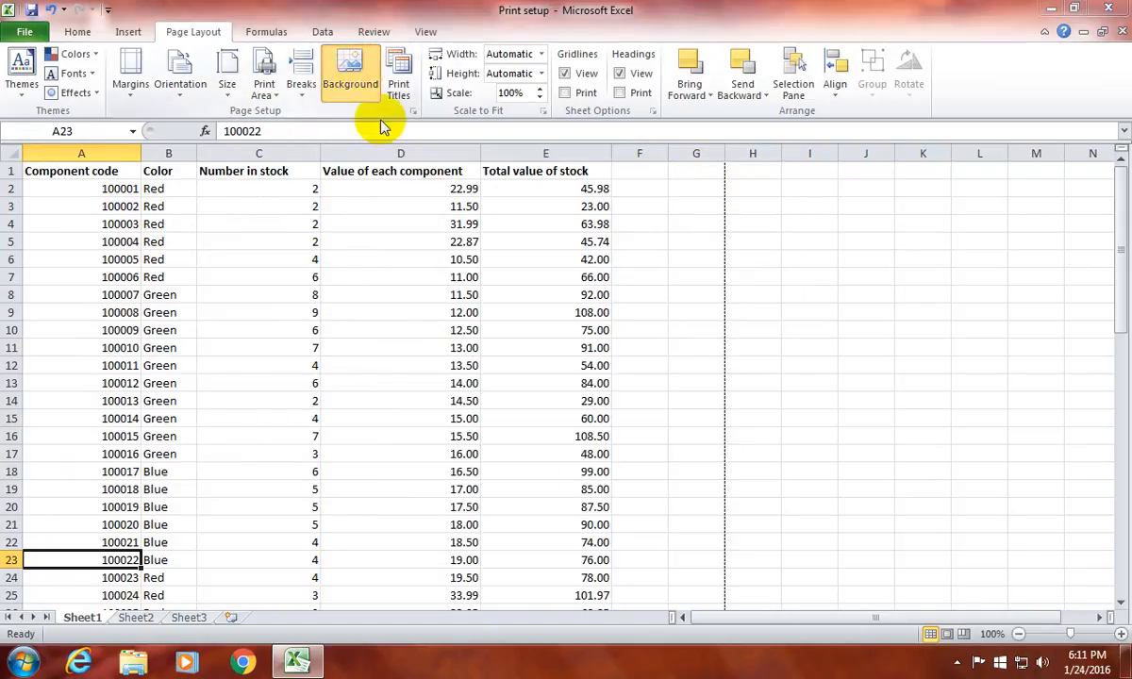
pyautogui.moveTo(346, 20); pyautogui.dragTo(559, 101)
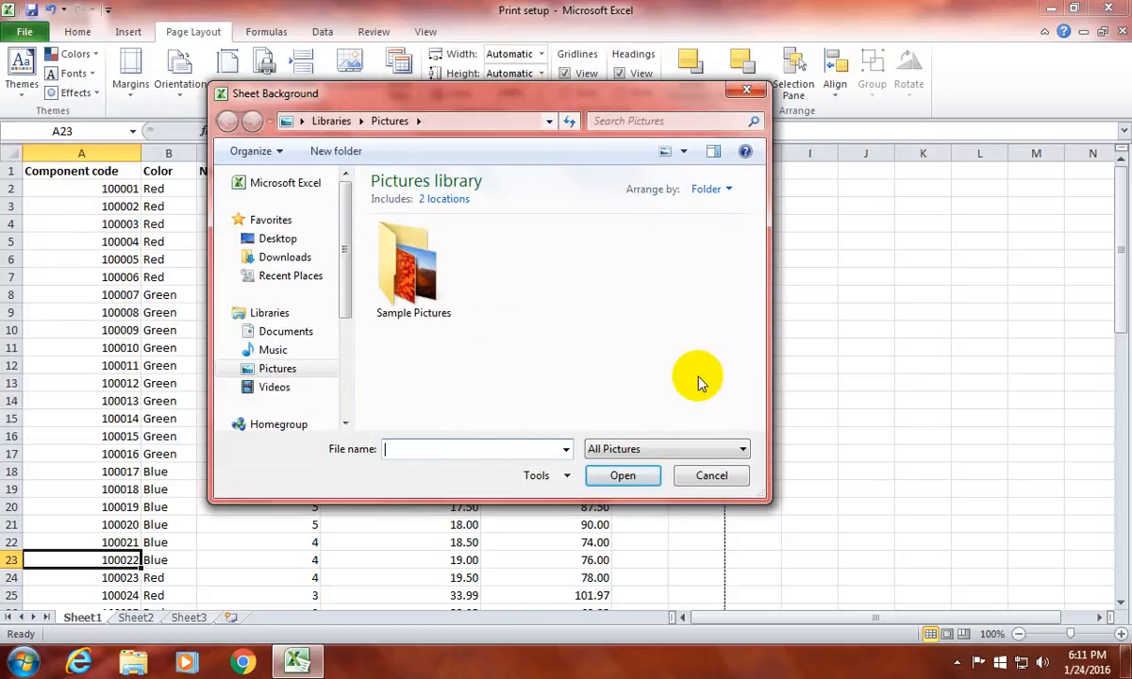
pyautogui.click(710, 475)
# - Set the koala picture from the Sample Pictures folder as the sheet background
pyautogui.click(366, 83)
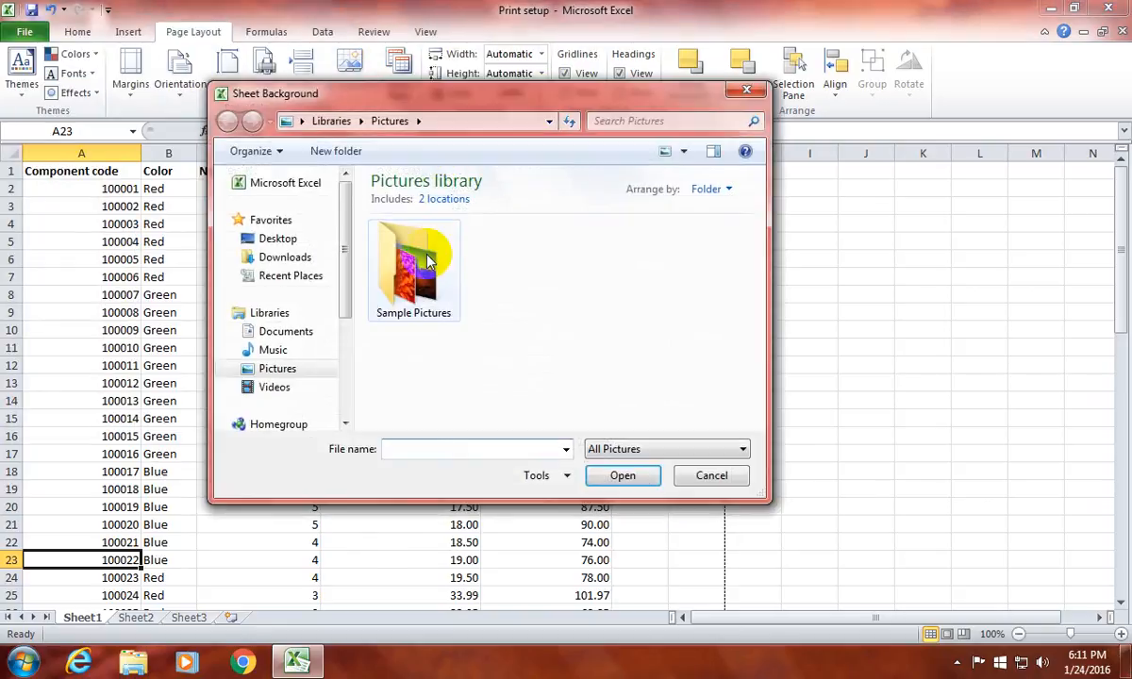
pyautogui.doubleClick(415, 268)
pyautogui.click(412, 340)
pyautogui.click(608, 474)
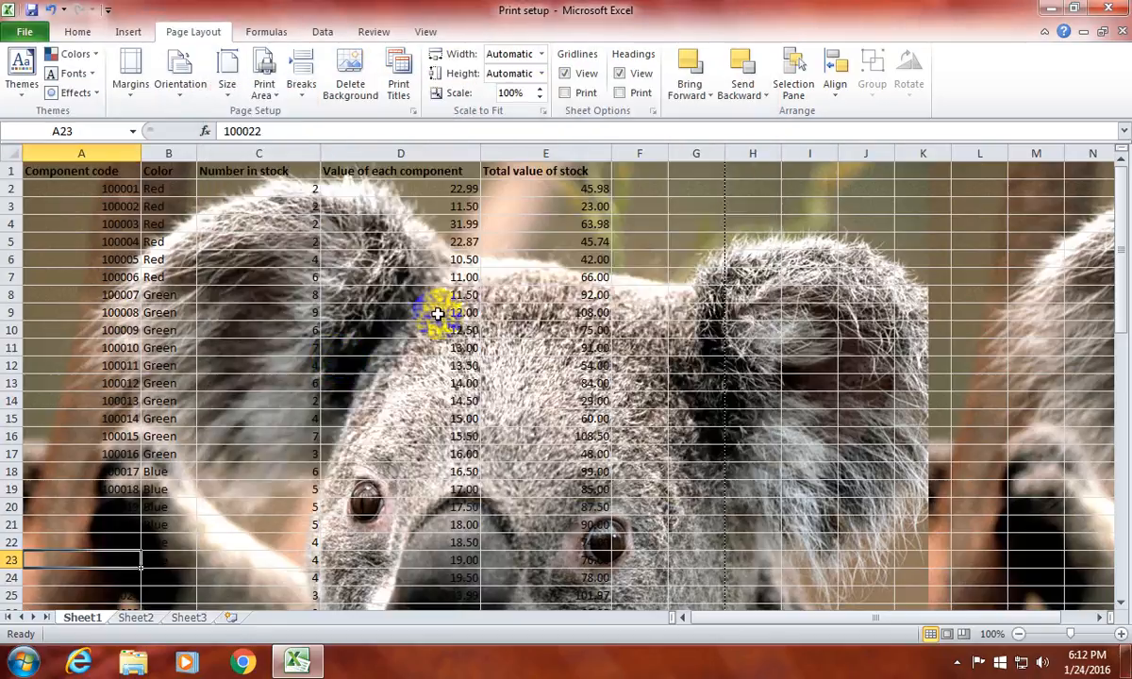
# - Check the sheet with its background picture in the print preview, and delete the background from the worksheet
pyautogui.click(25, 31)
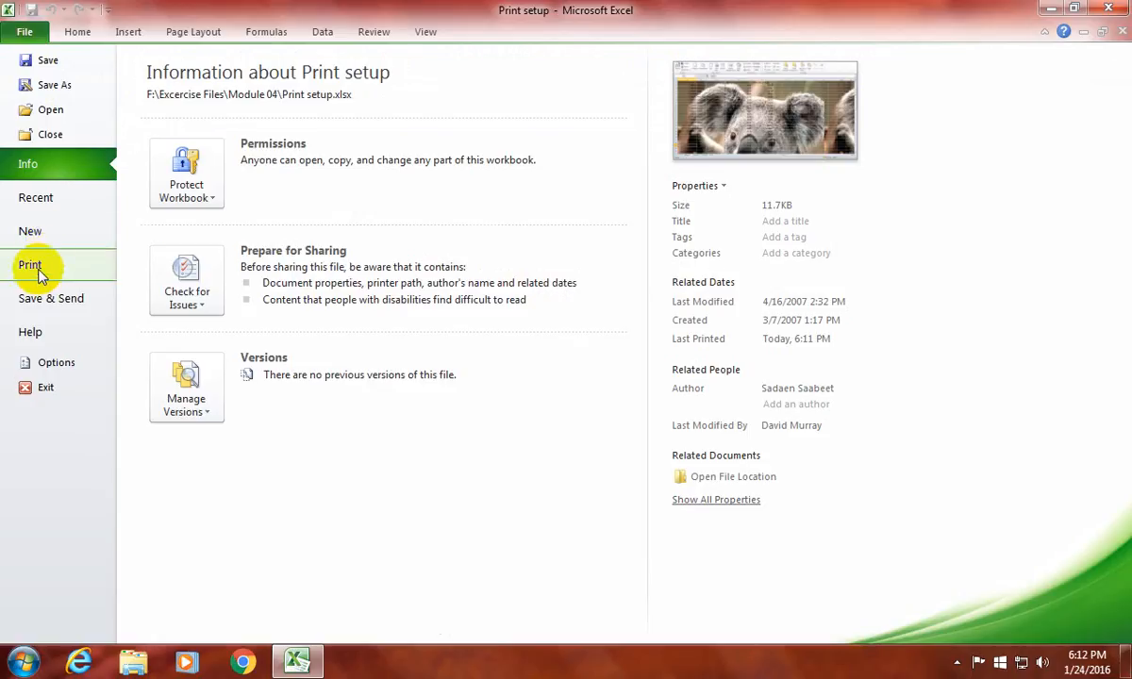
pyautogui.click(30, 262)
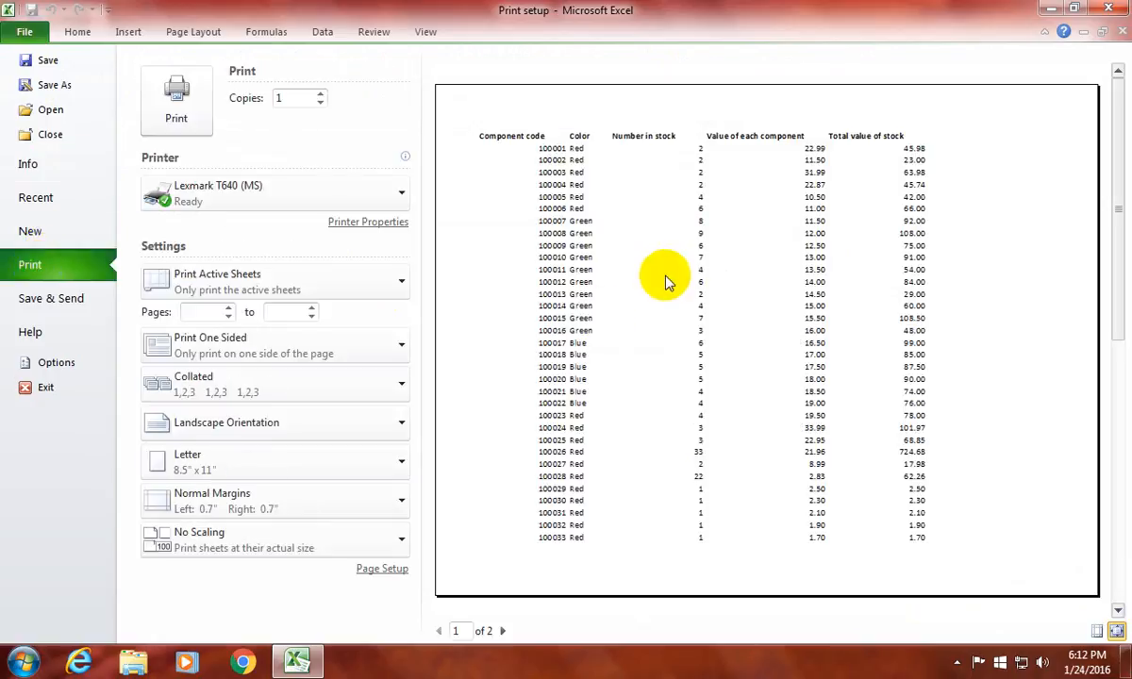
pyautogui.click(194, 32)
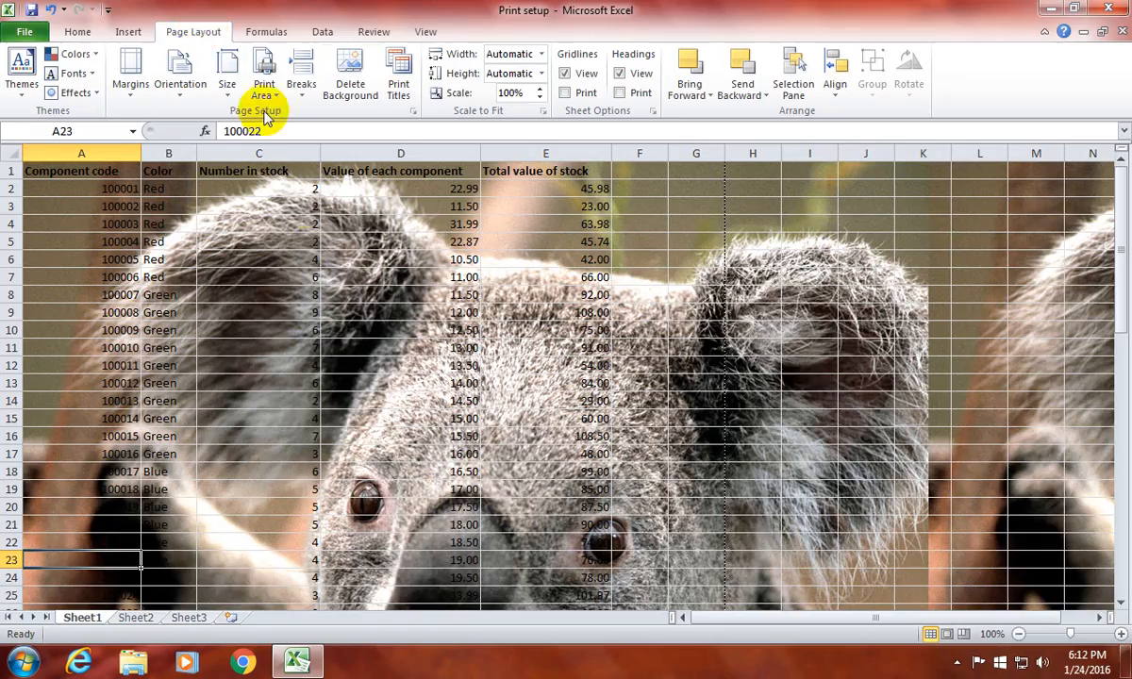
pyautogui.click(345, 91)
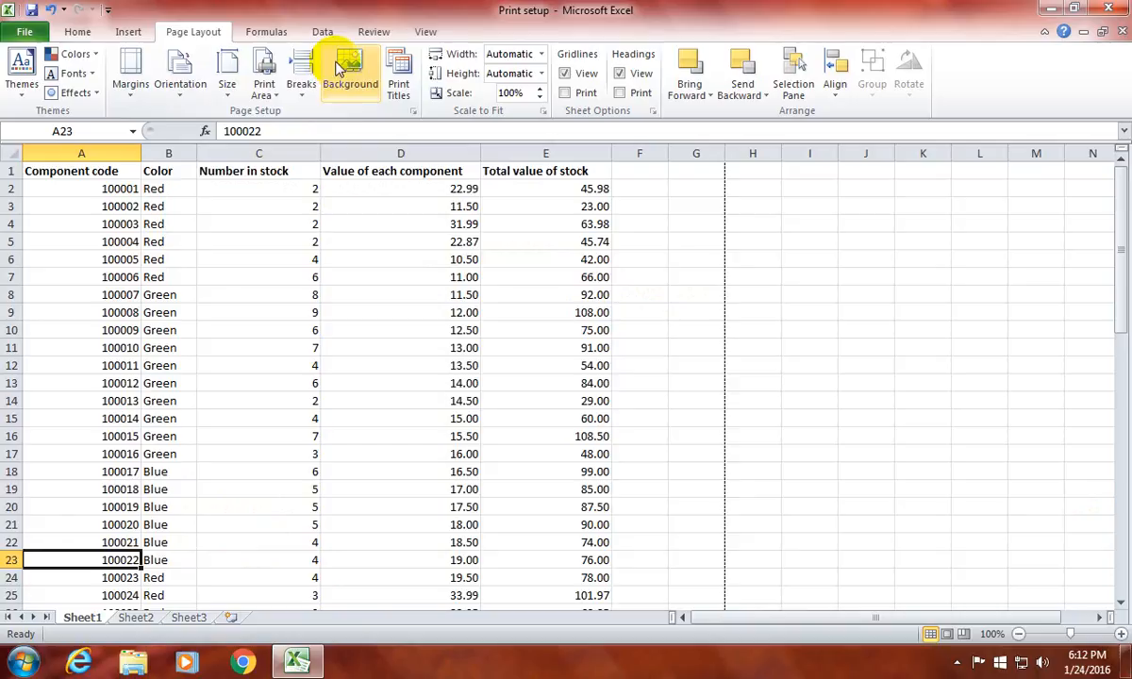
# - Insert a horizontal page break above row 26, starting from cell A26
pyautogui.click(301, 83)
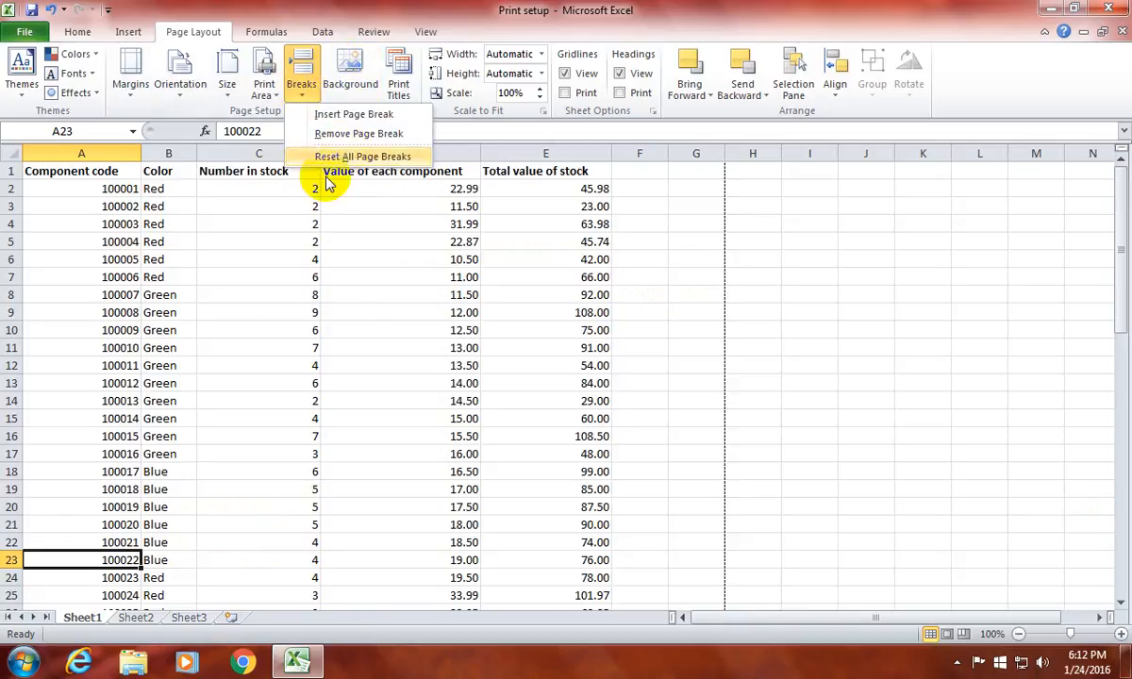
pyautogui.click(151, 497)
pyautogui.scroll(-4, 104, 462)
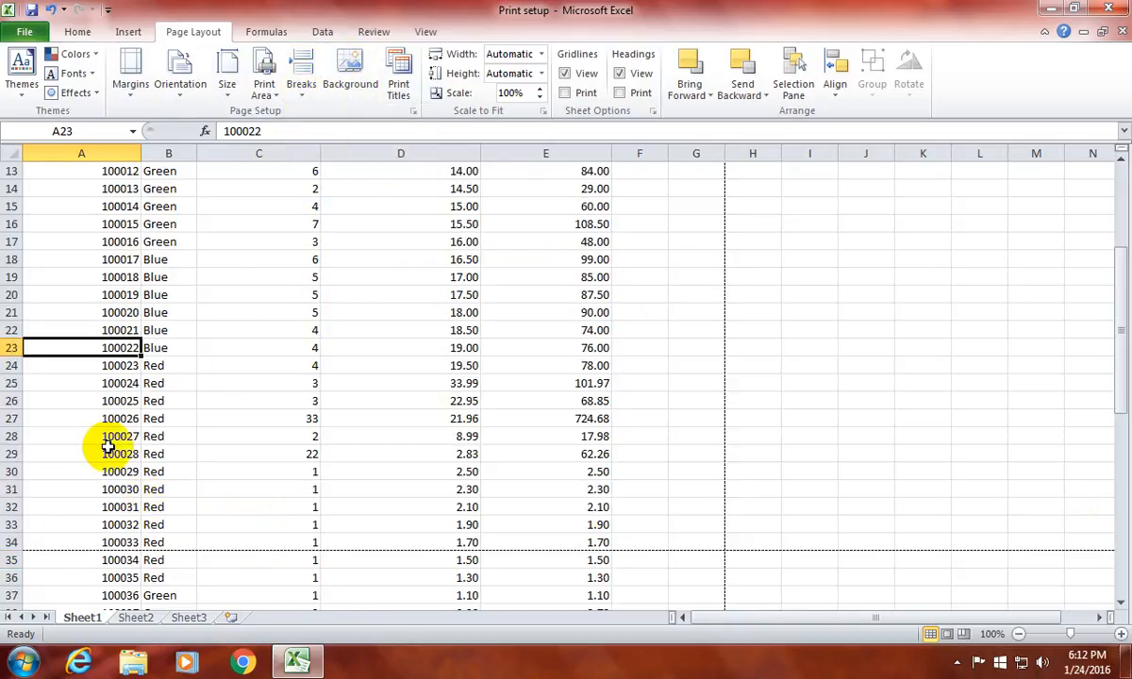
pyautogui.click(45, 400)
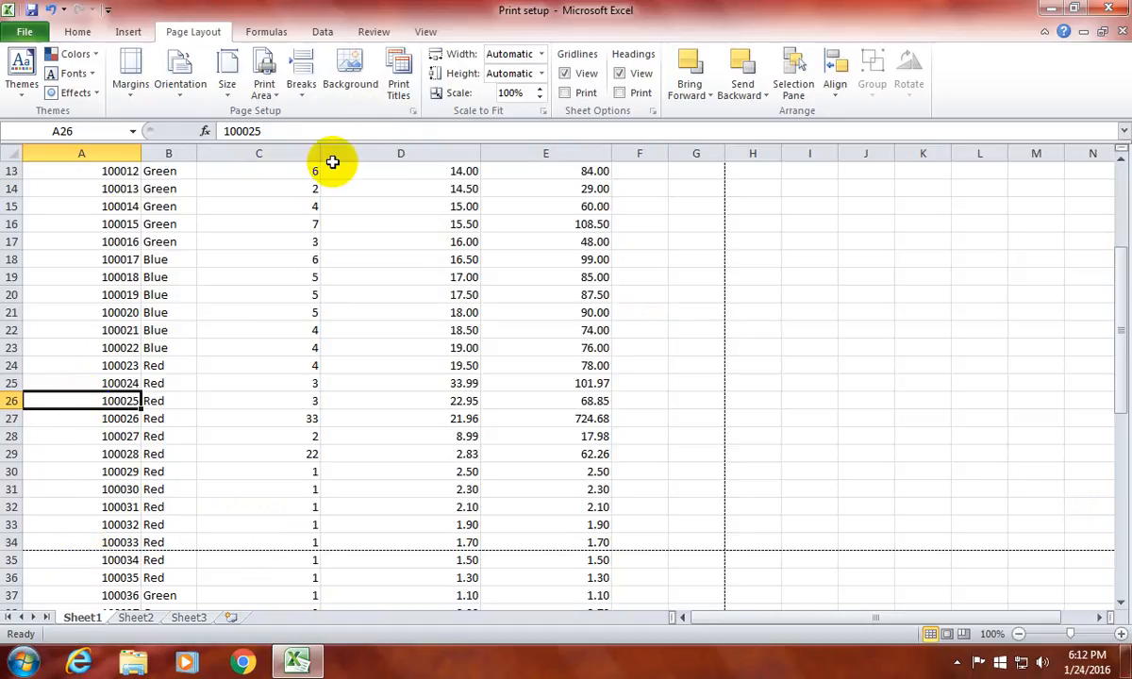
pyautogui.click(300, 90)
pyautogui.click(325, 114)
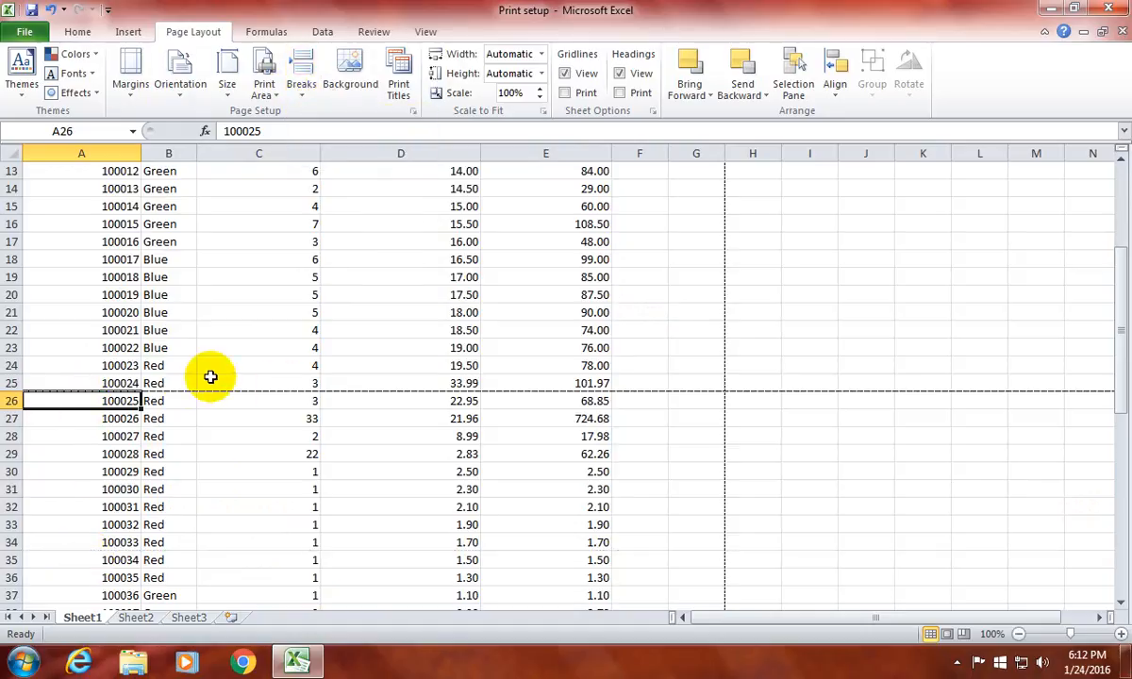
# - Try to remove the page break with cell A25, just above the break line, selected
pyautogui.click(141, 383)
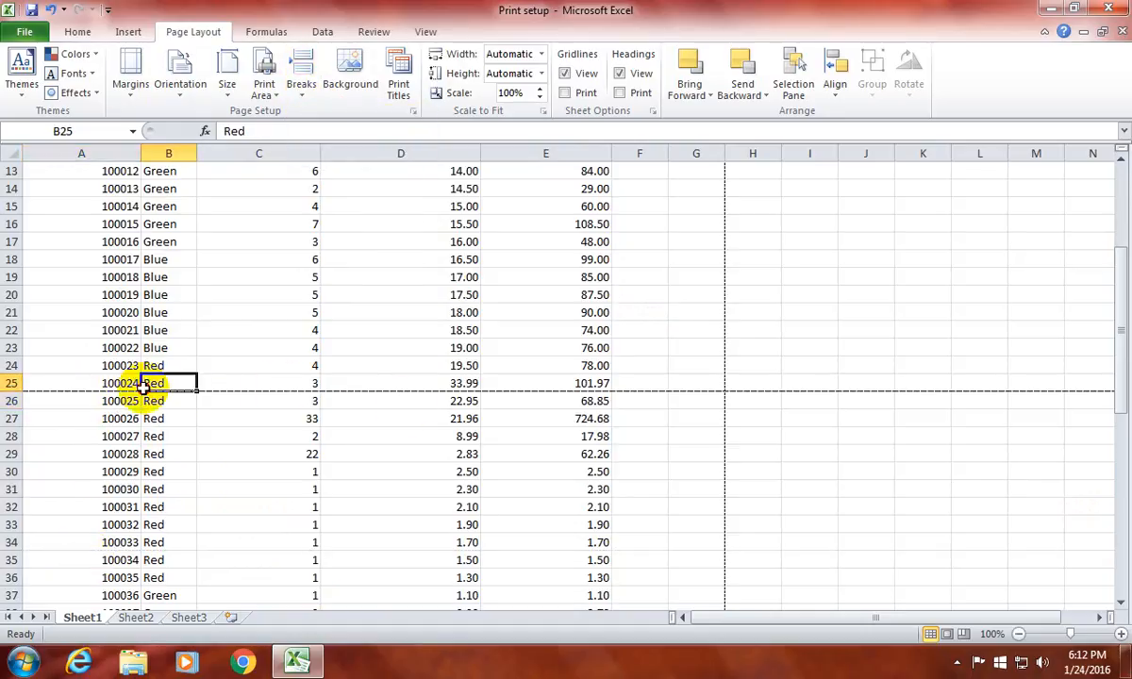
pyautogui.moveTo(101, 405); pyautogui.dragTo(171, 530)
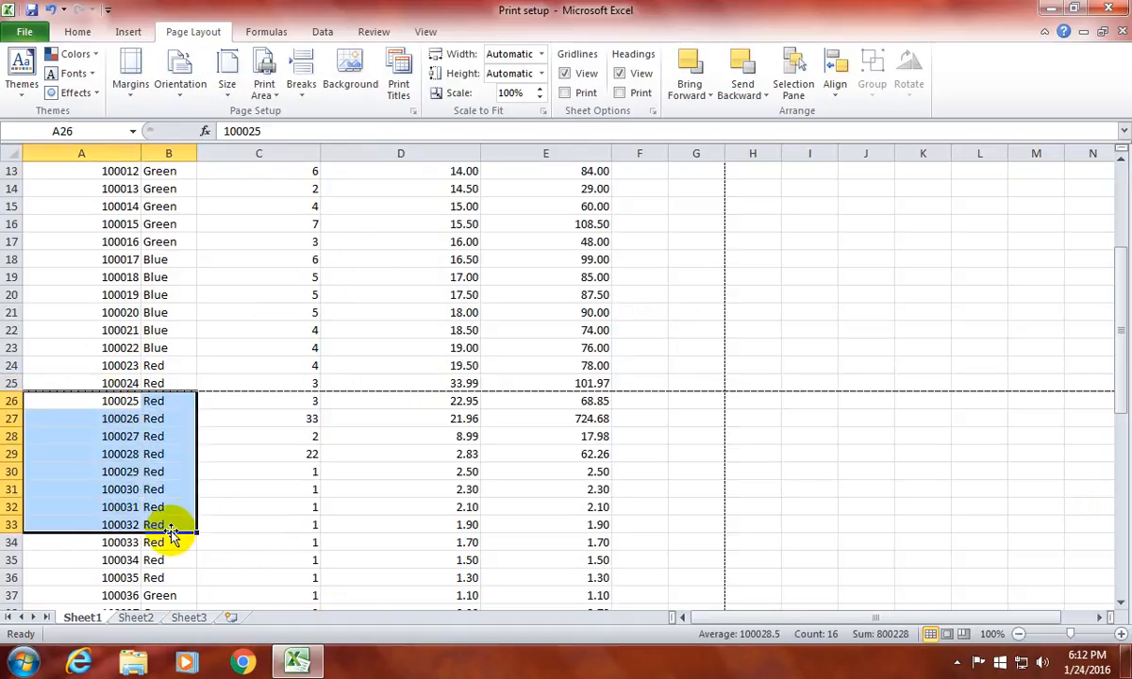
pyautogui.click(75, 379)
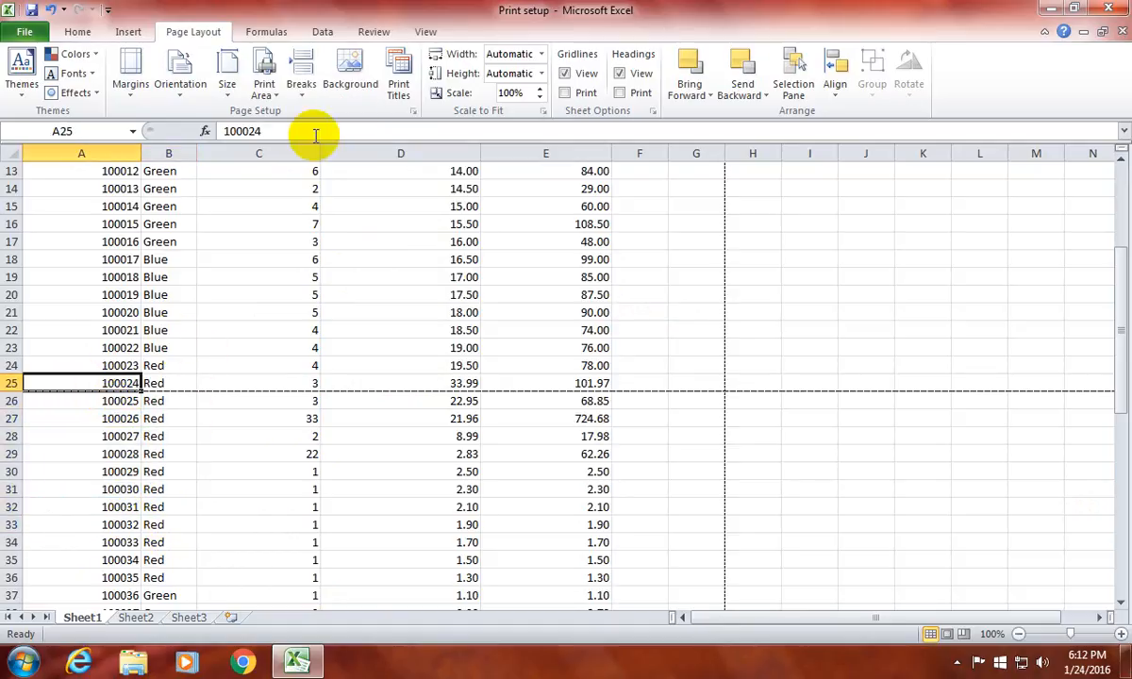
pyautogui.click(81, 434)
pyautogui.click(79, 384)
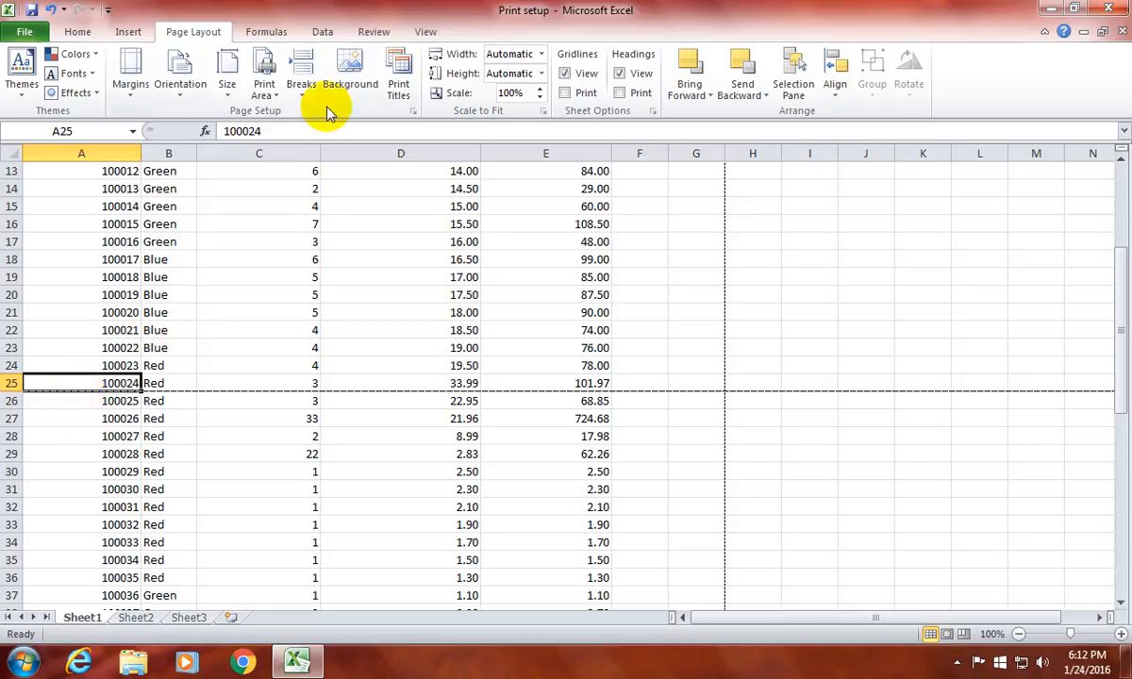
pyautogui.click(301, 76)
pyautogui.click(325, 134)
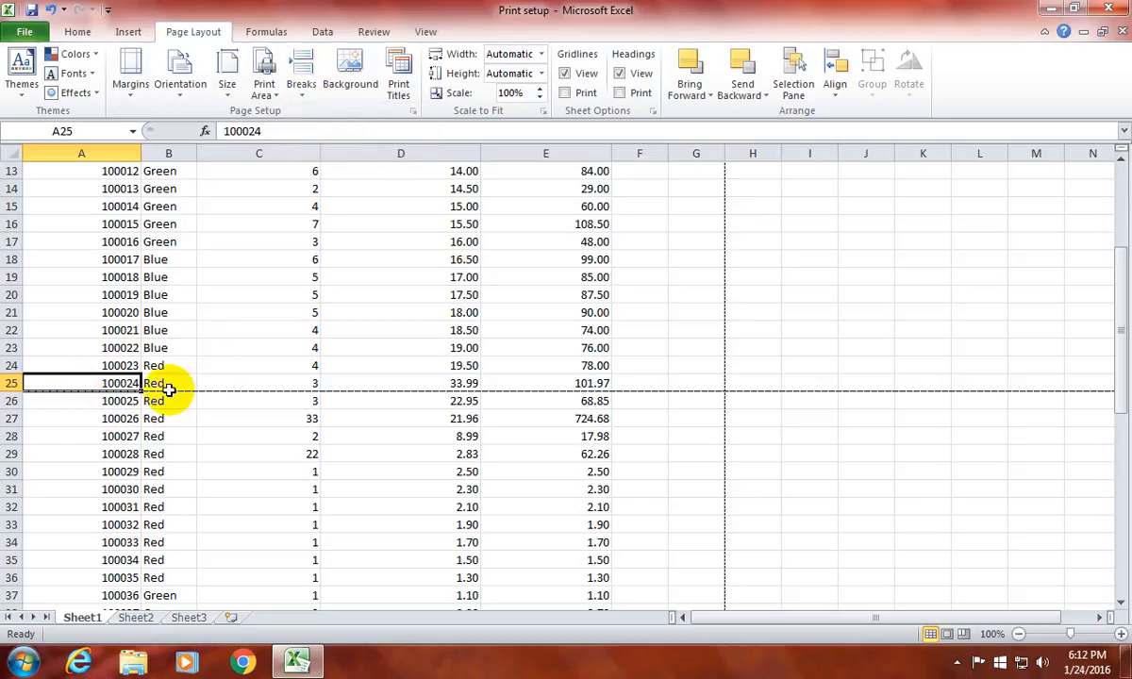
# - Remove the page break above row 26 with cell A26 selected
pyautogui.click(83, 400)
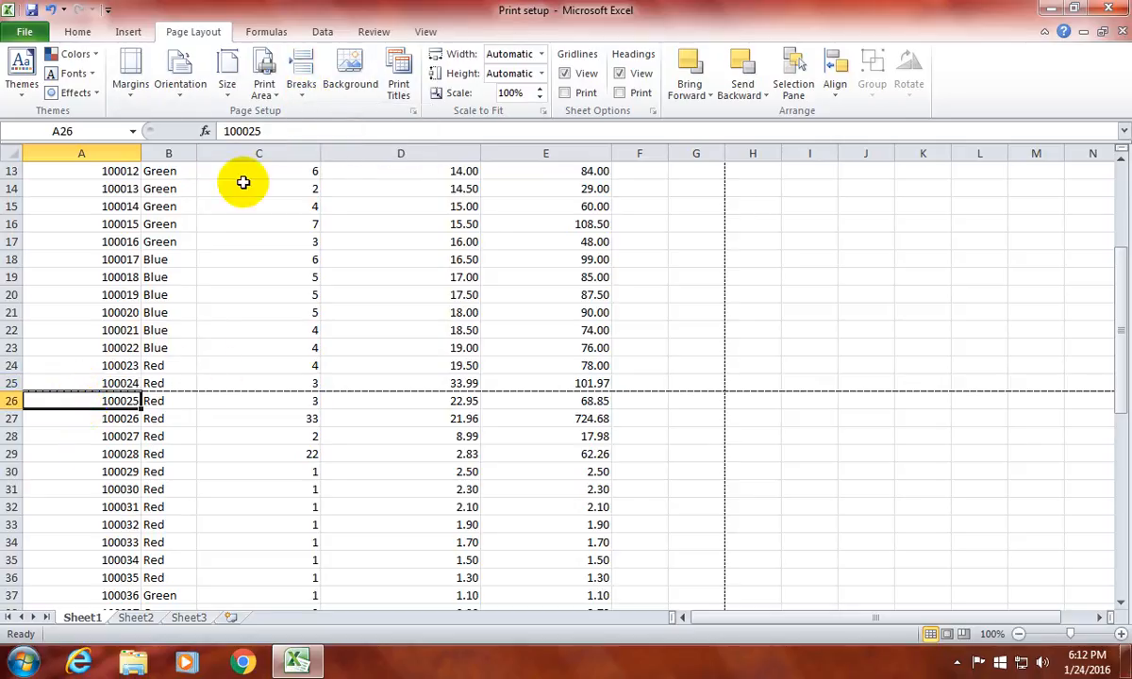
pyautogui.click(301, 83)
pyautogui.click(324, 137)
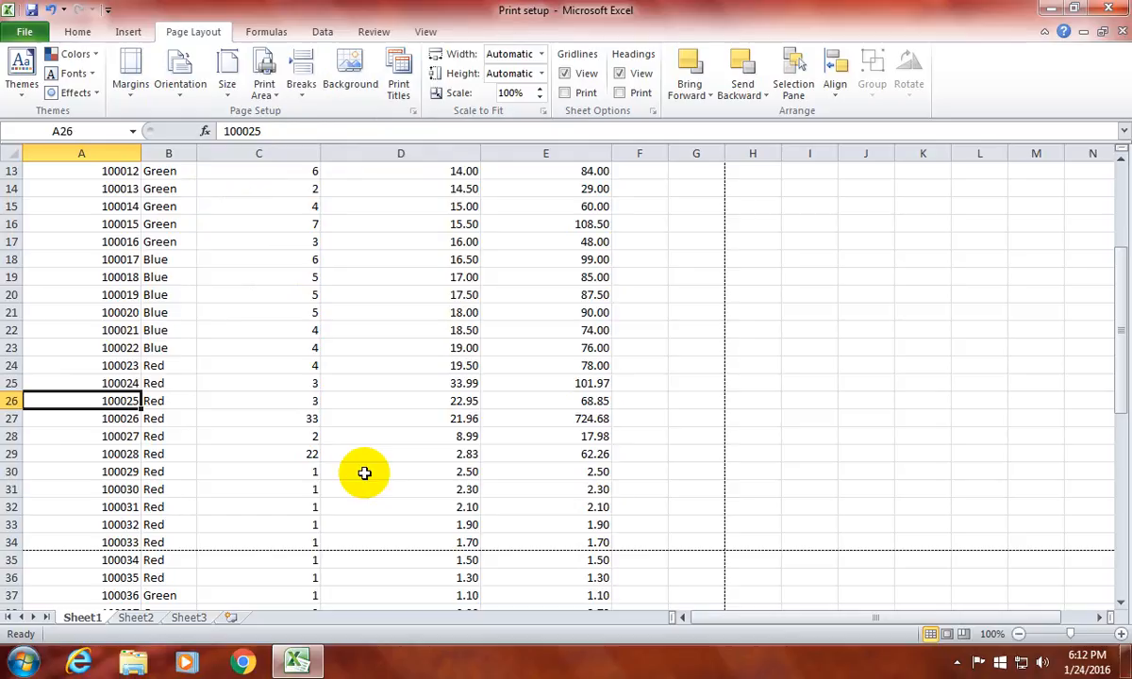
pyautogui.scroll(4, 364, 473)
pyautogui.scroll(-1, 311, 469)
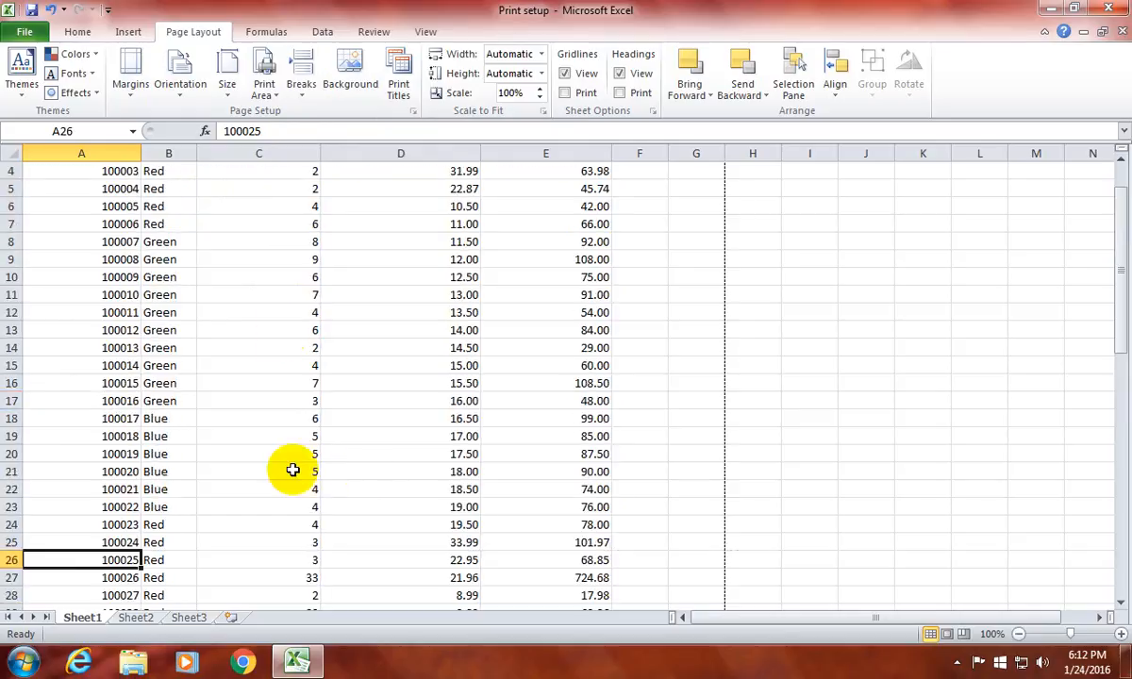
pyautogui.click(307, 330)
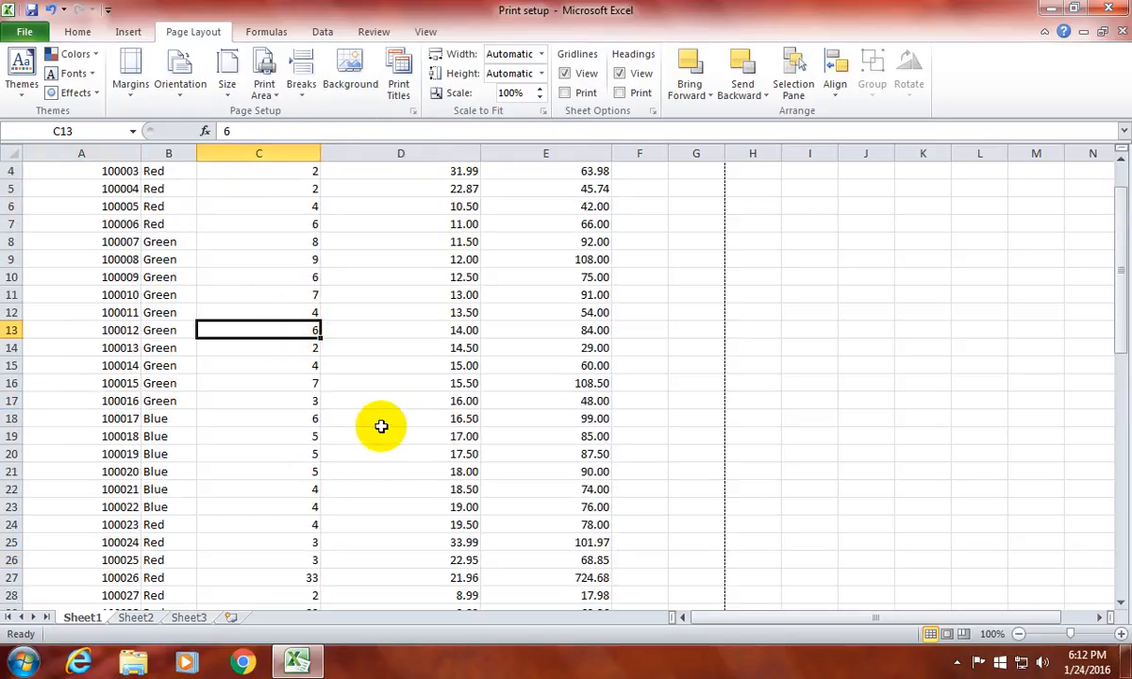
pyautogui.click(126, 33)
pyautogui.click(198, 32)
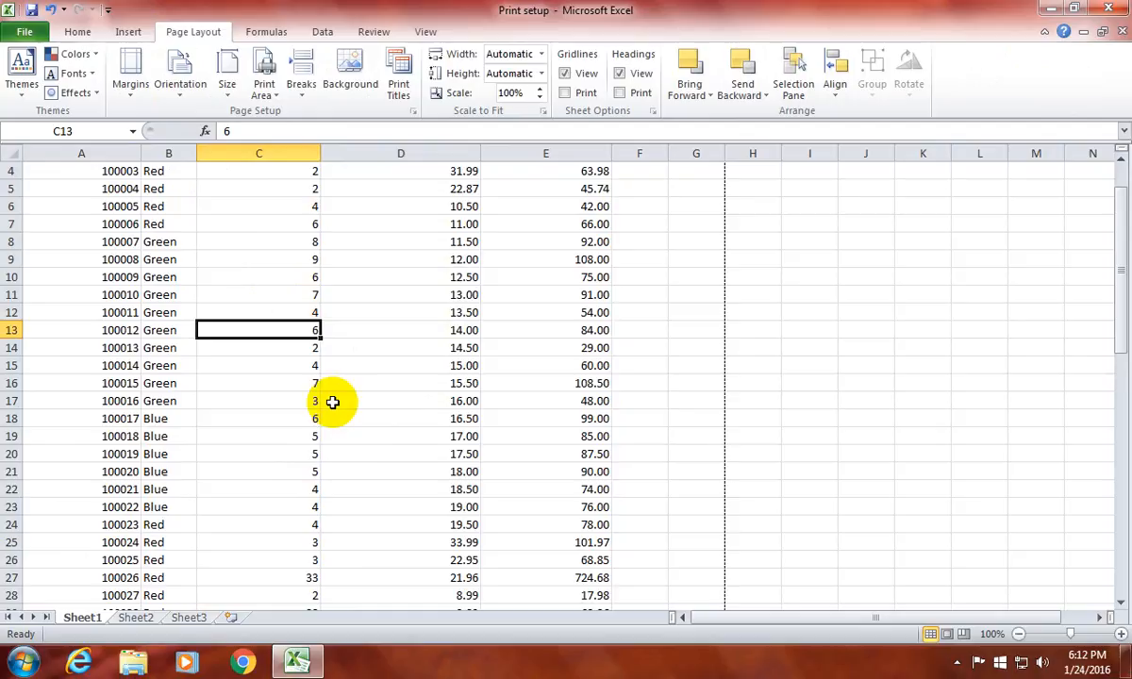
pyautogui.click(226, 74)
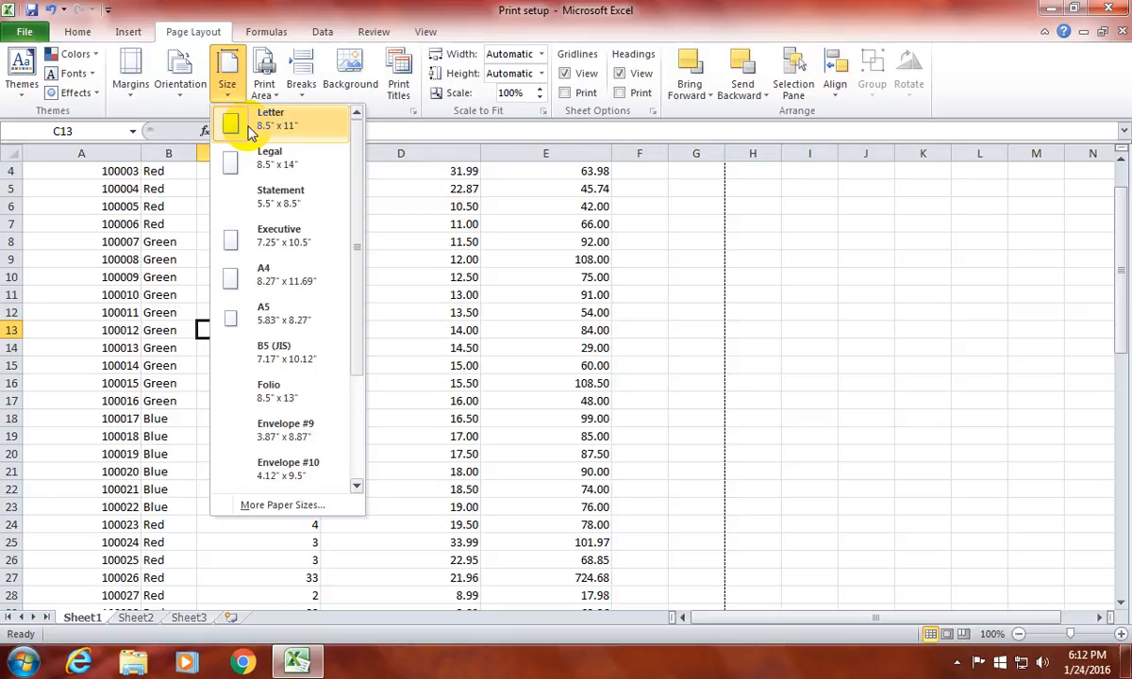
# - Add the text "hegjkghkghfh" to the centre header section and insert a page number in the centre footer section
pyautogui.click(132, 33)
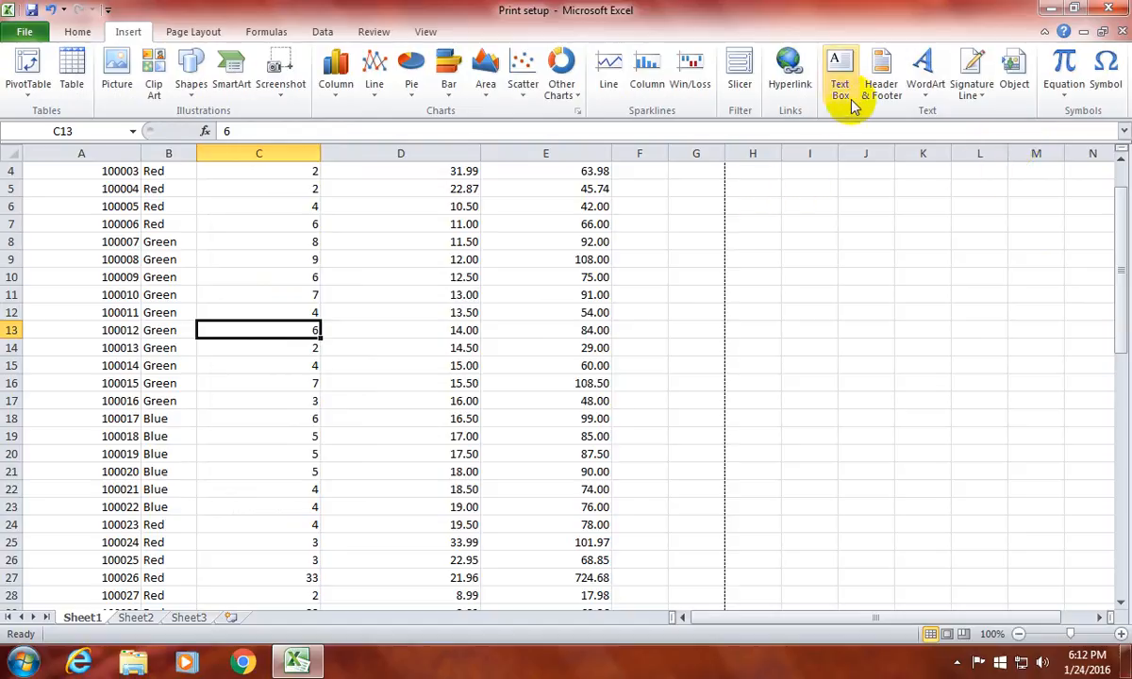
pyautogui.click(881, 90)
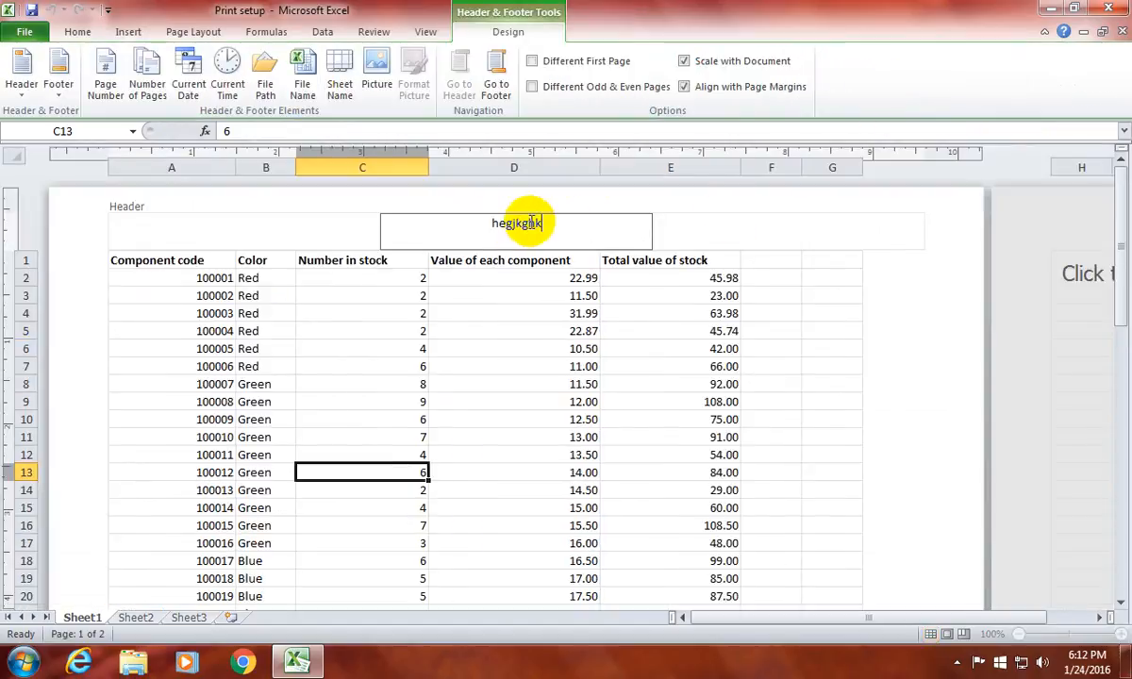
pyautogui.write('hegjkghkghfh')
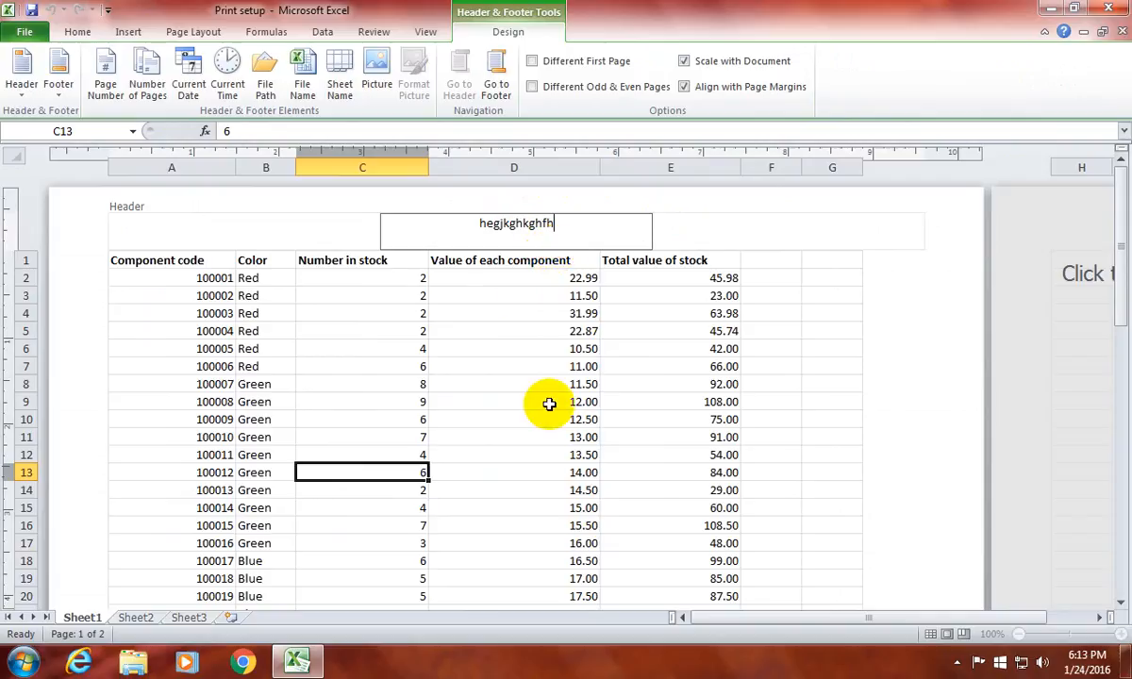
pyautogui.click(492, 86)
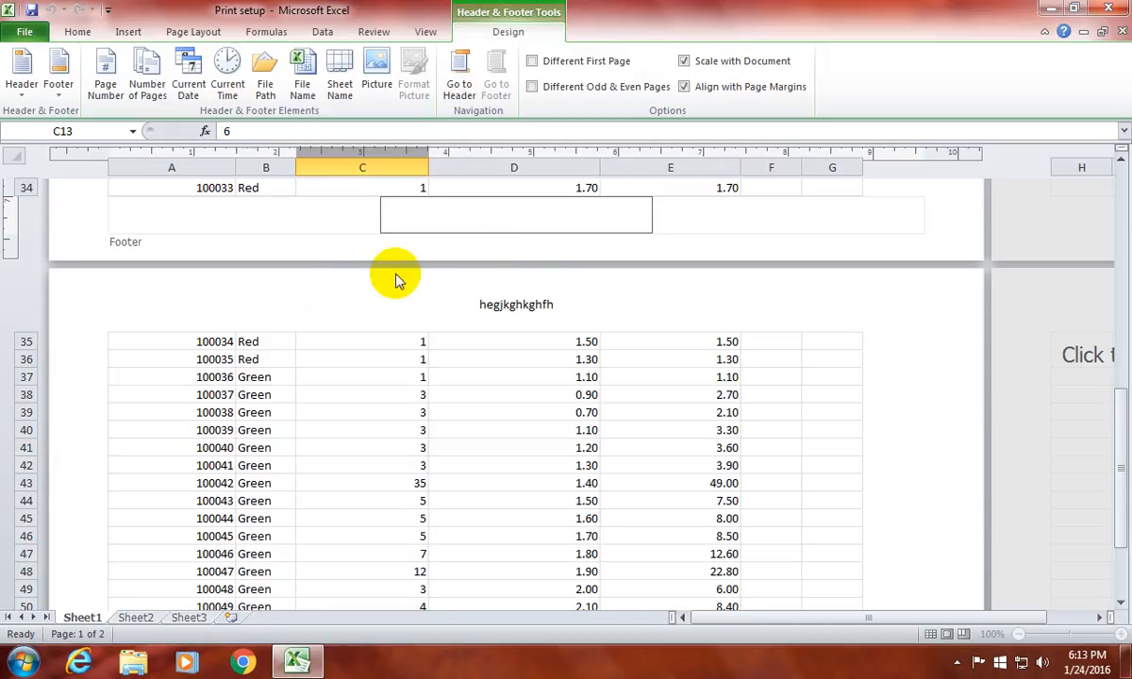
pyautogui.click(106, 90)
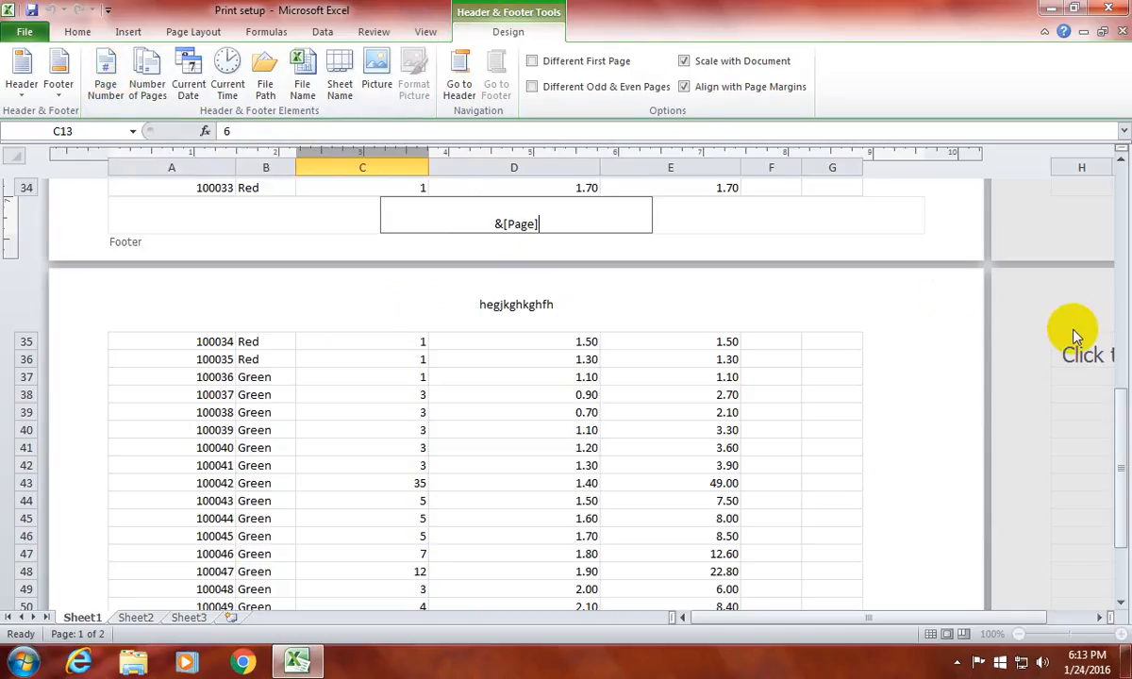
pyautogui.click(321, 32)
pyautogui.click(512, 31)
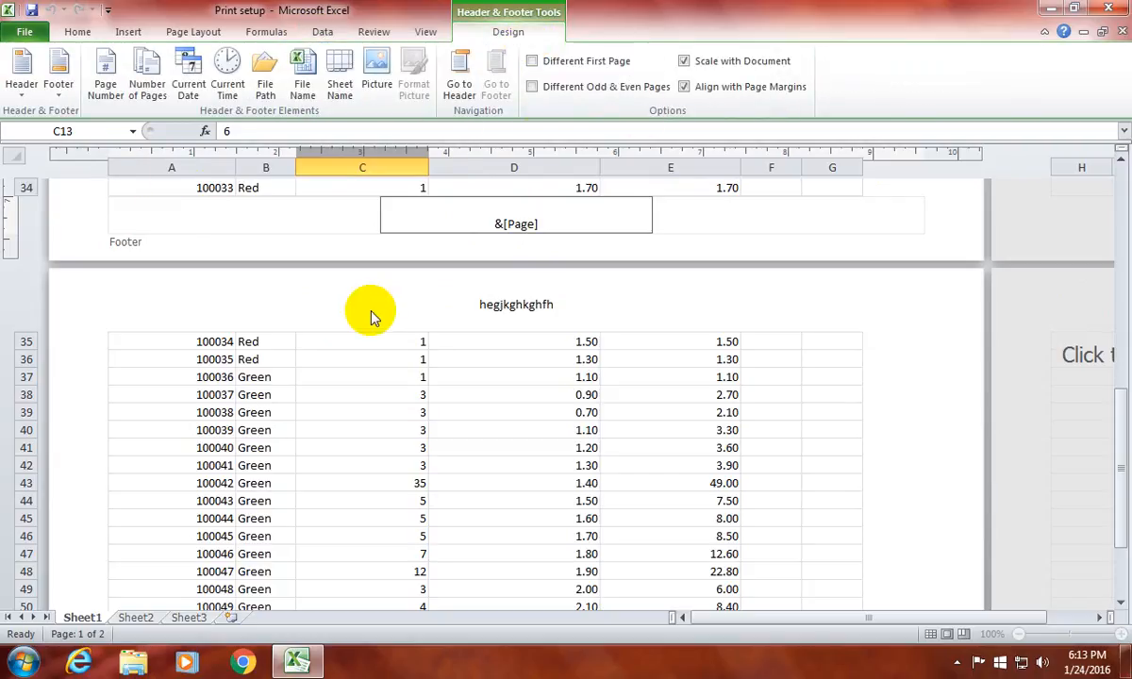
pyautogui.click(707, 216)
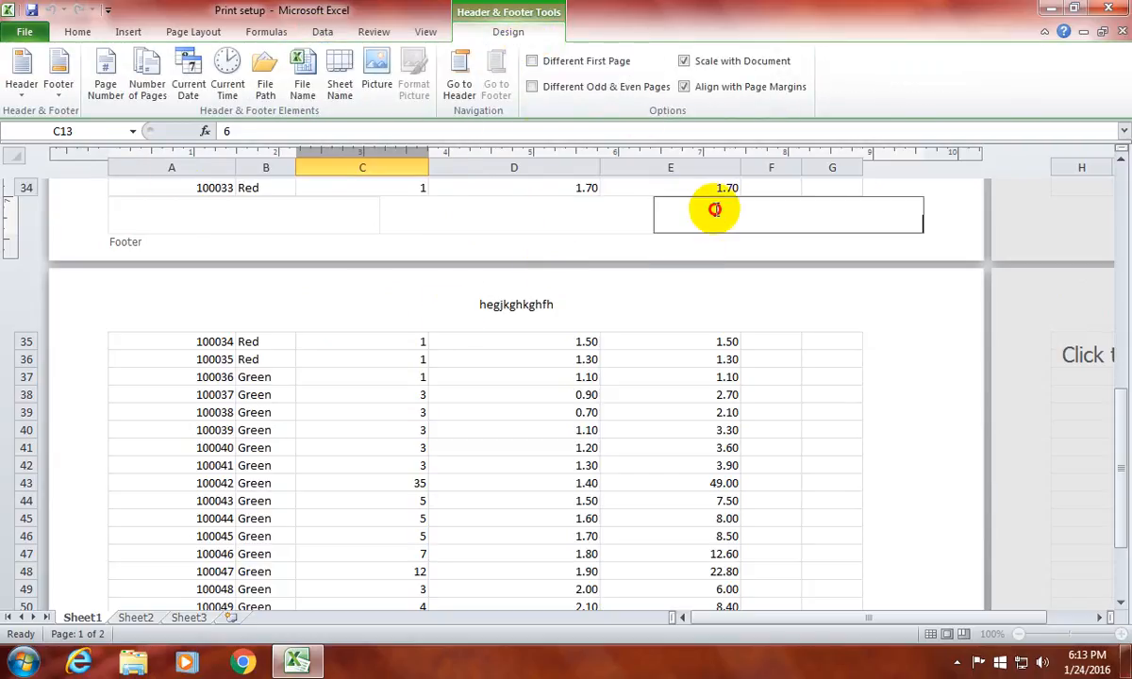
pyautogui.click(501, 211)
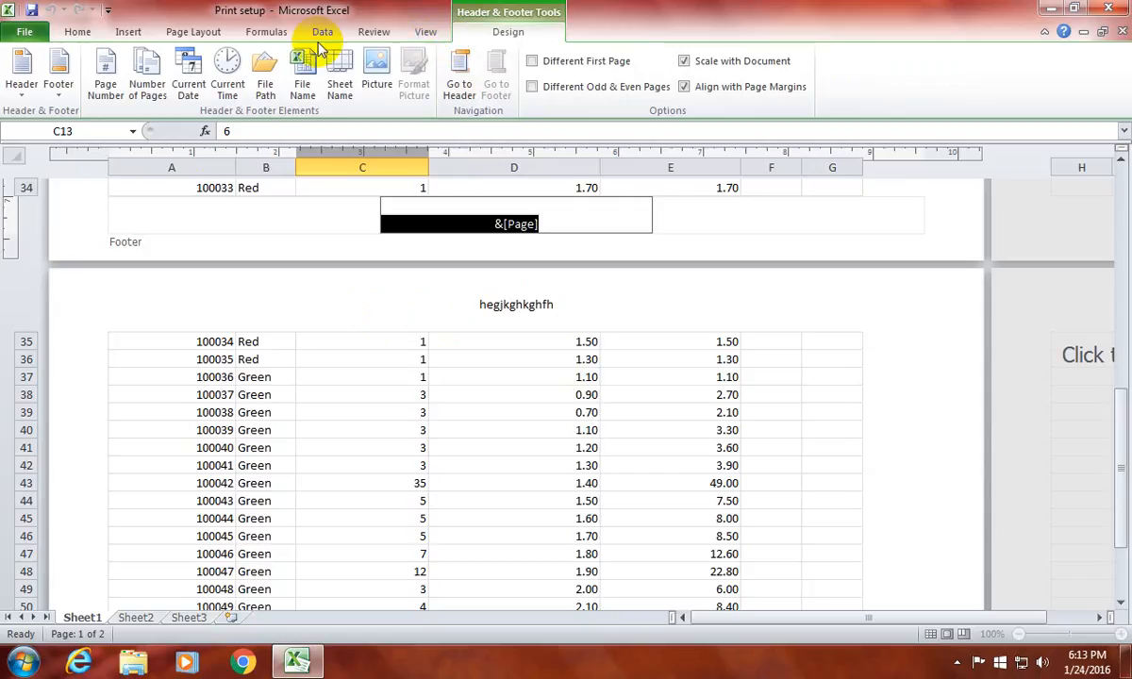
pyautogui.click(85, 36)
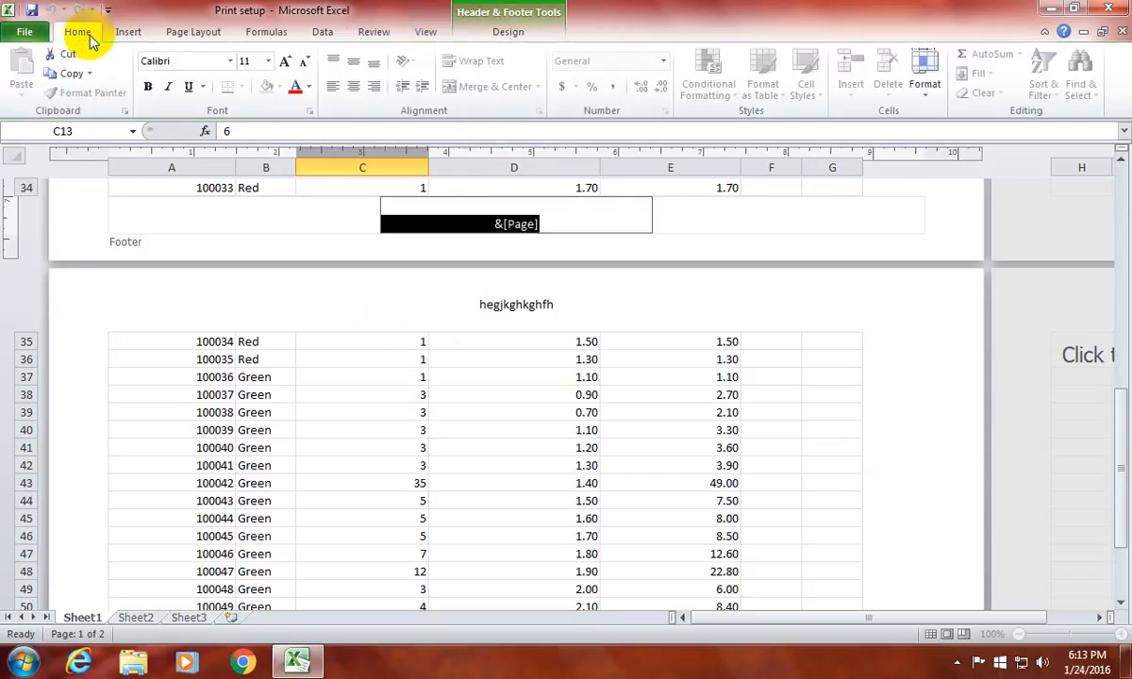
pyautogui.click(524, 33)
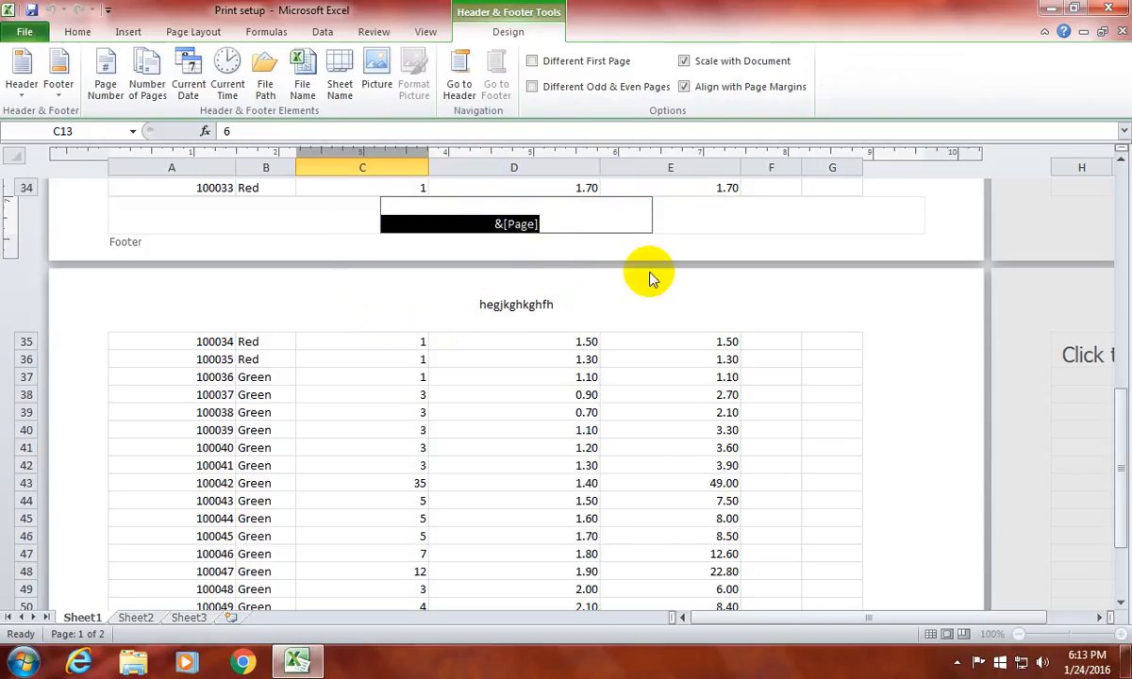
pyautogui.click(22, 76)
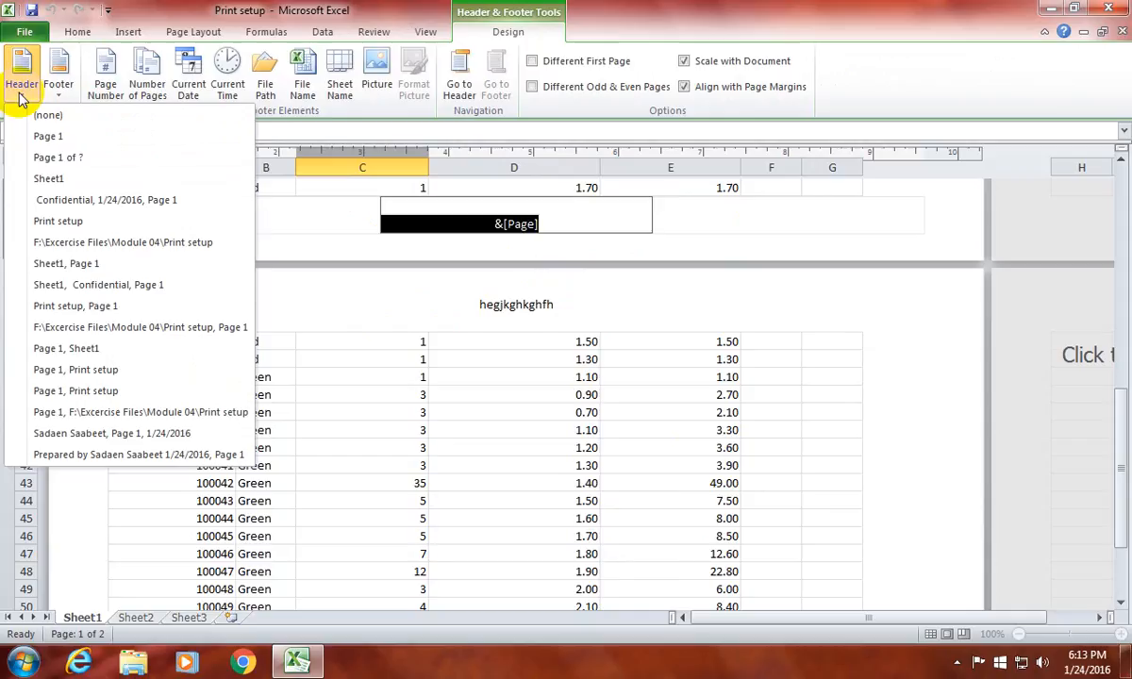
pyautogui.click(20, 95)
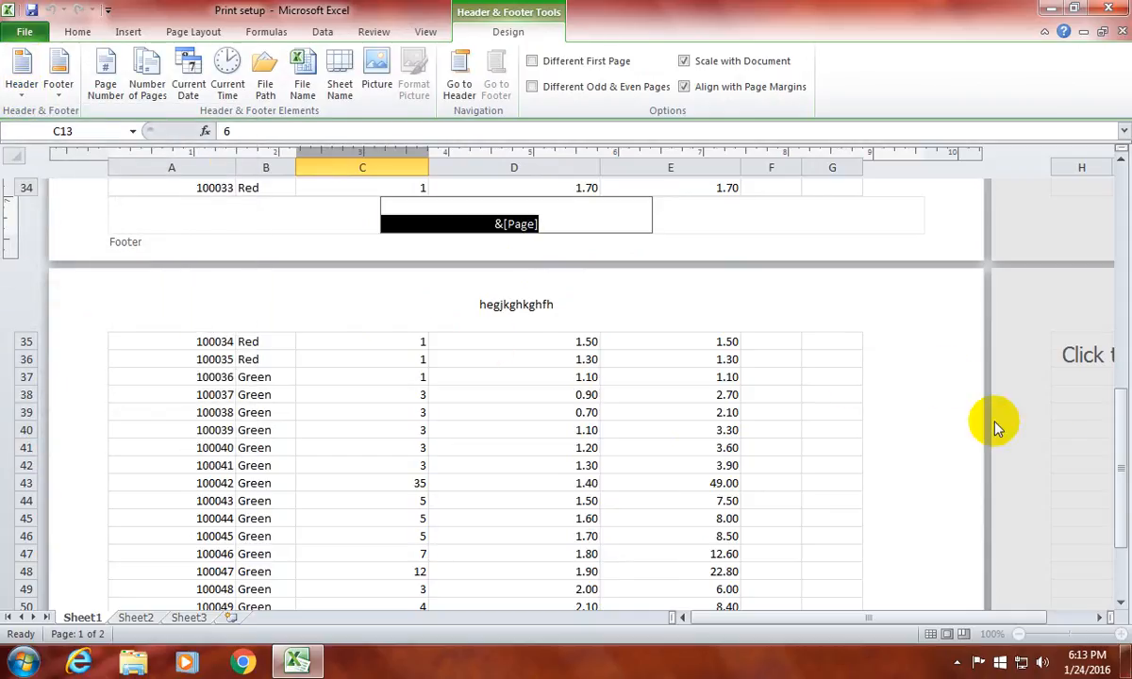
# - Leave footer editing, return to Normal view, and check the header and footer on both pages in the print preview
pyautogui.click(1056, 445)
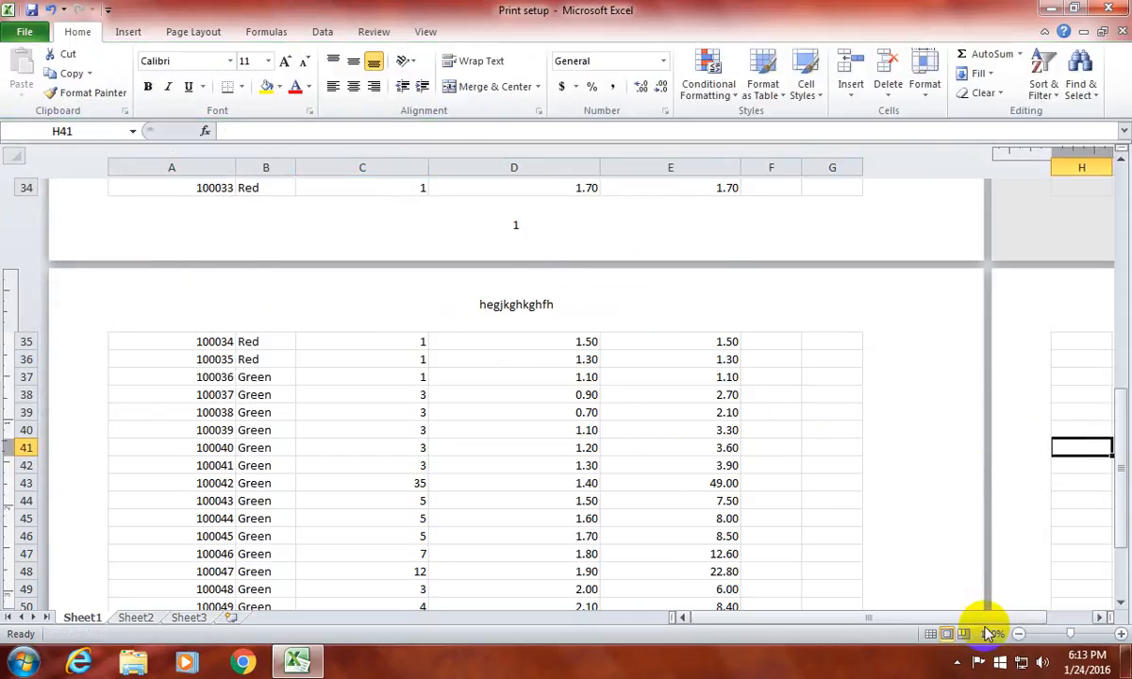
pyautogui.click(930, 634)
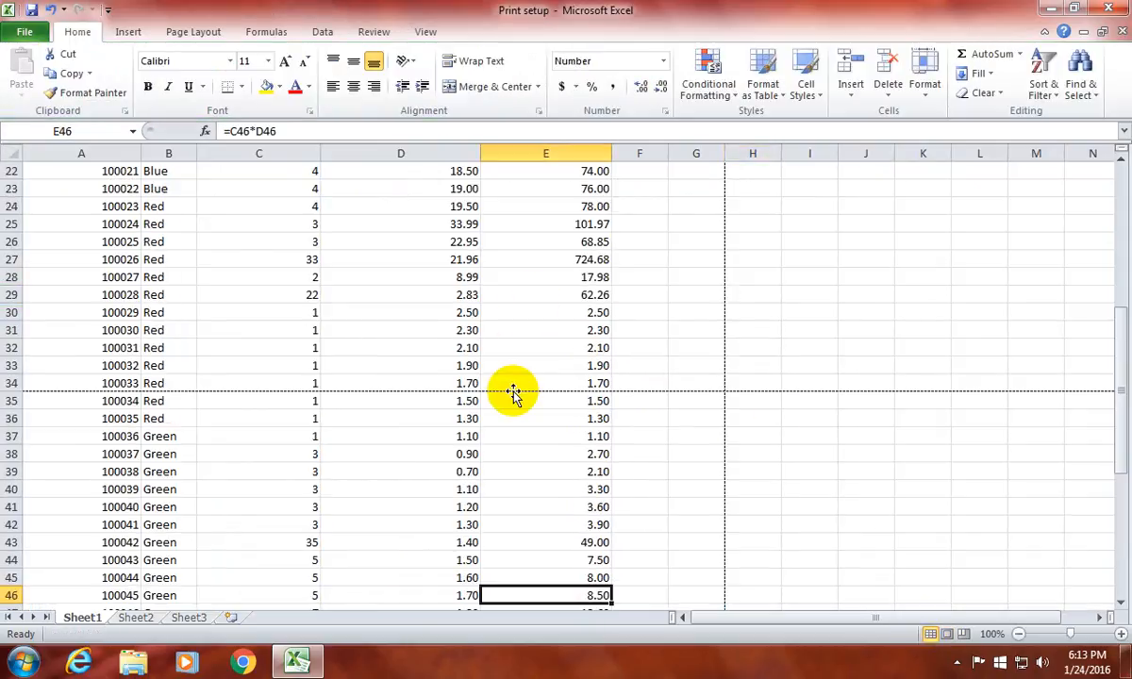
pyautogui.click(25, 31)
pyautogui.click(38, 265)
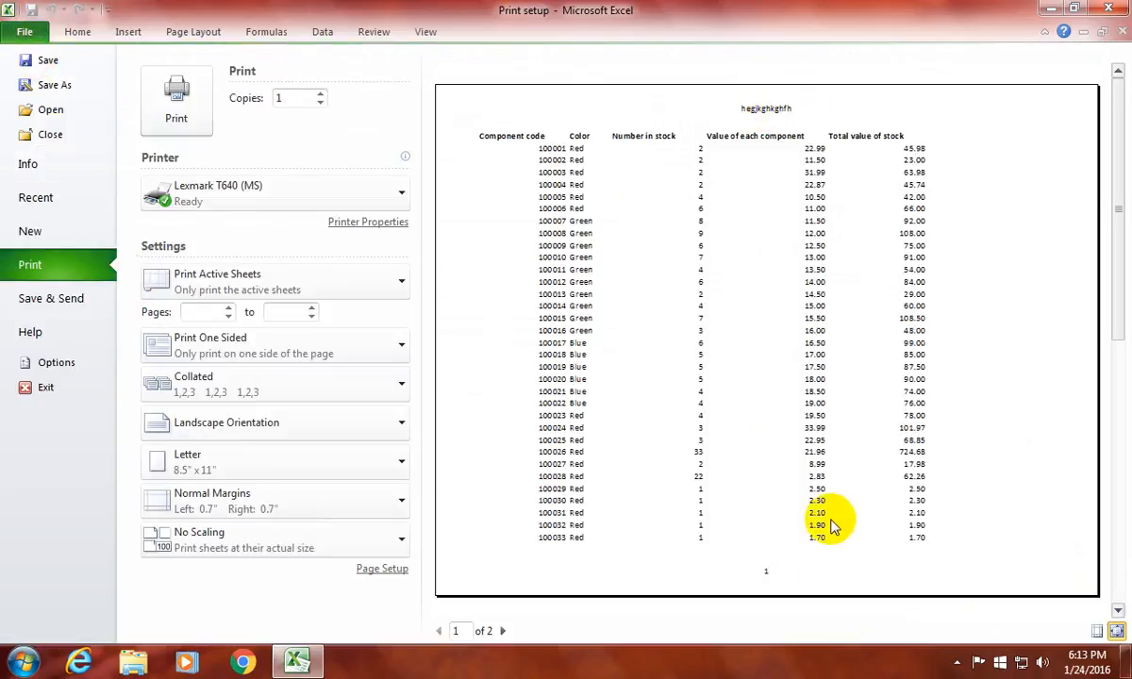
pyautogui.click(500, 630)
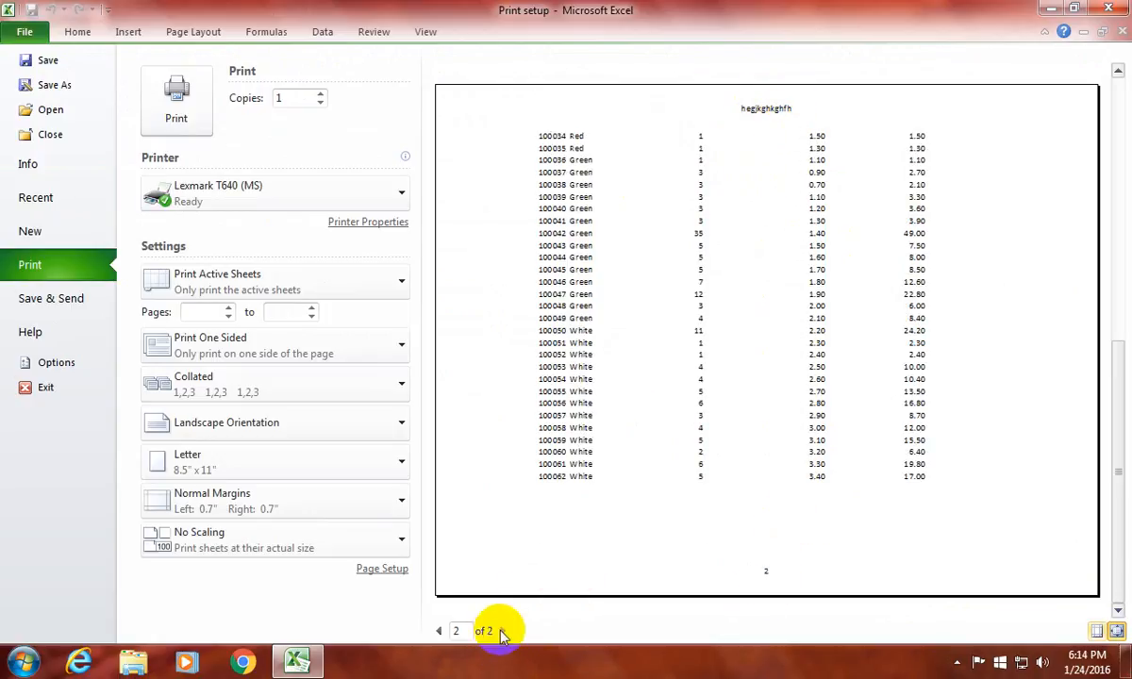
pyautogui.click(436, 631)
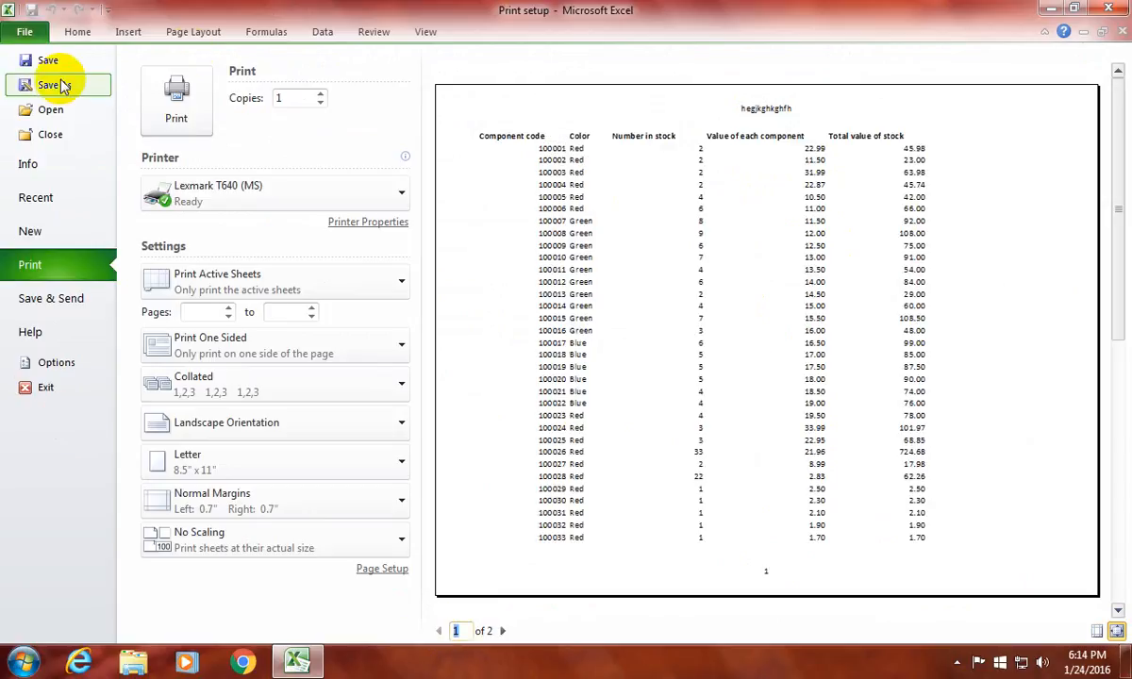
# - Delete the text from the centre header section and the page number from the centre footer section
pyautogui.click(193, 31)
pyautogui.click(127, 37)
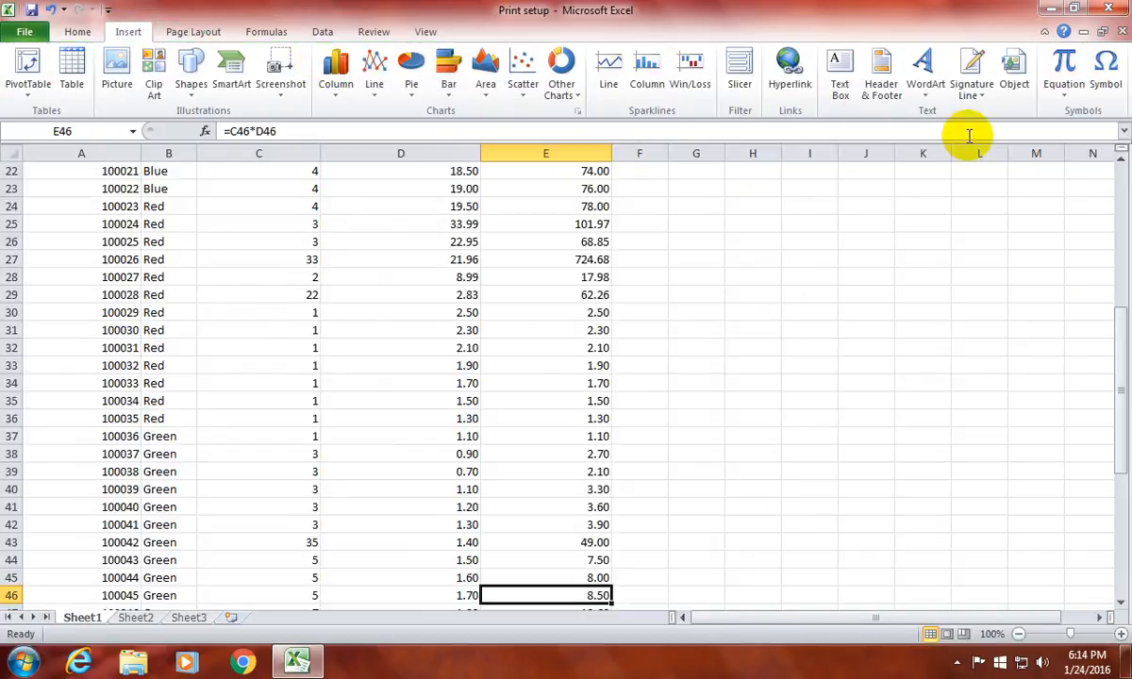
pyautogui.click(884, 76)
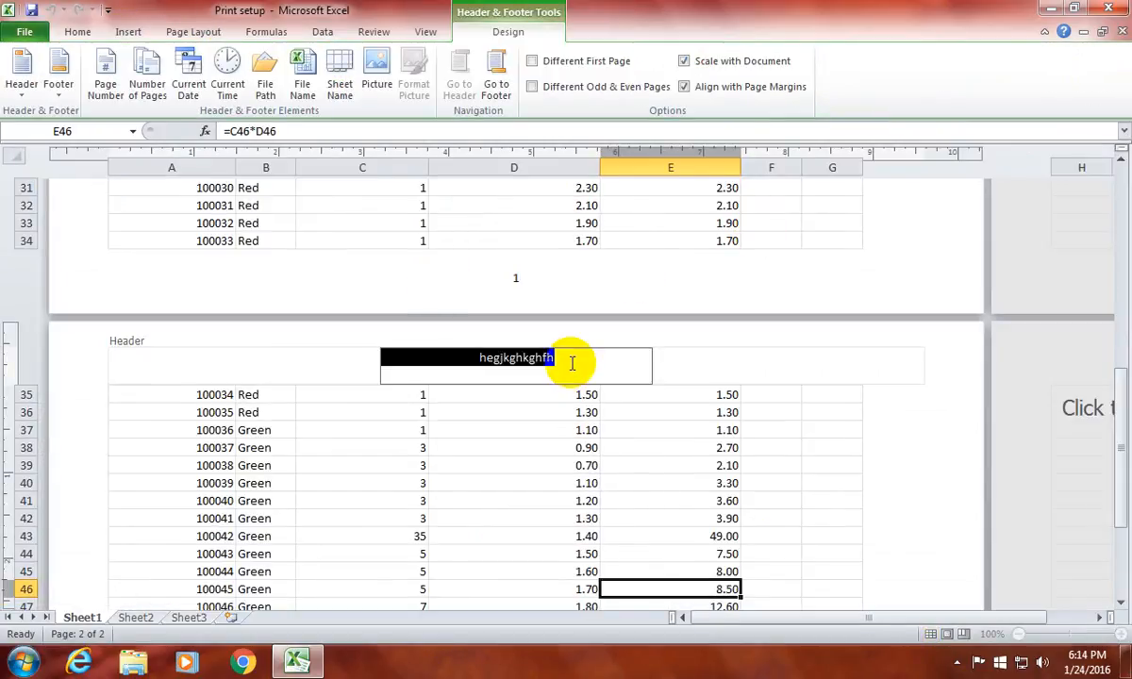
pyautogui.press('Delete')
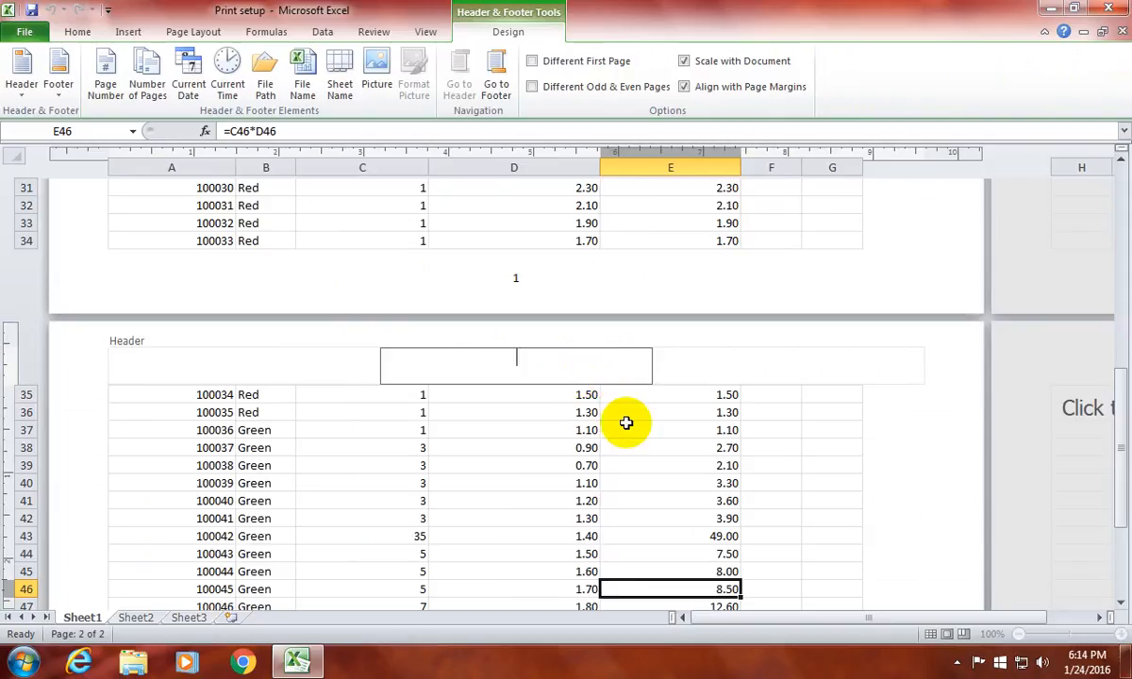
pyautogui.click(497, 85)
pyautogui.press('Delete')
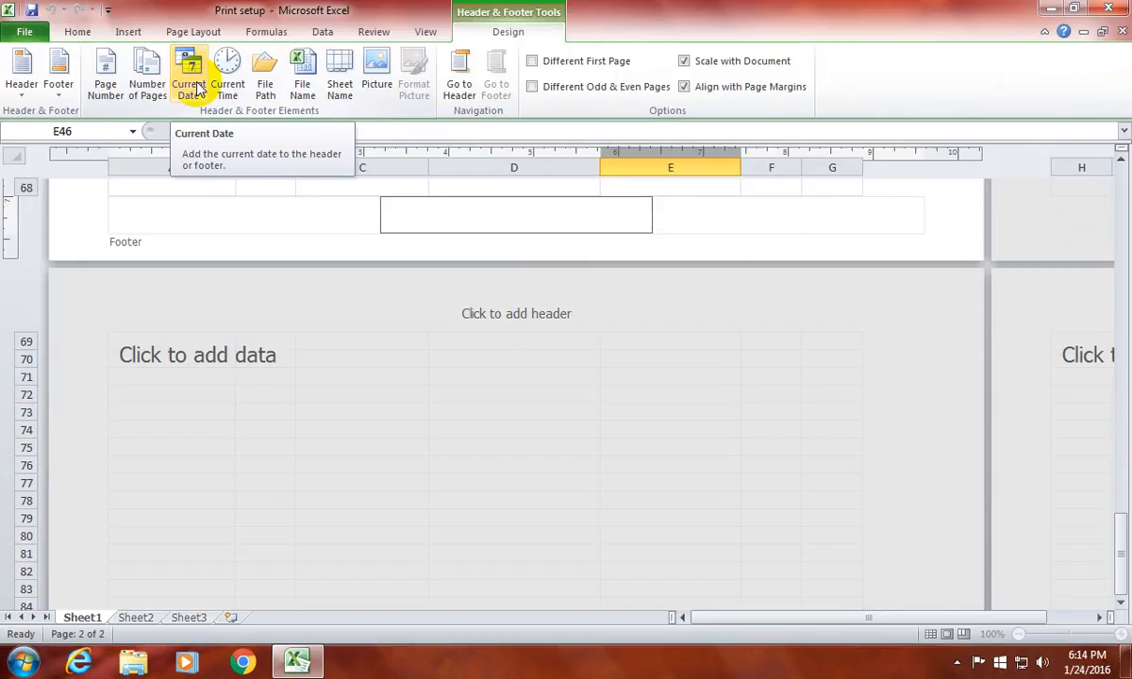
# - Insert the koala picture into the centre header section and leave header editing
pyautogui.click(458, 90)
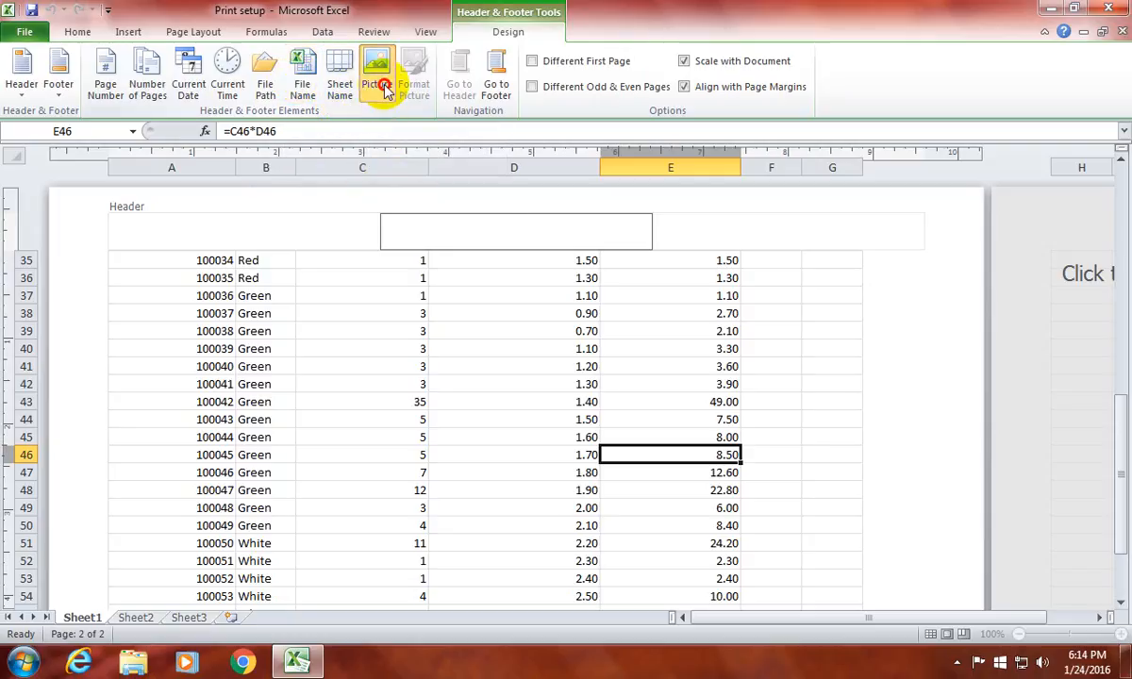
pyautogui.click(382, 87)
pyautogui.click(193, 202)
pyautogui.click(412, 390)
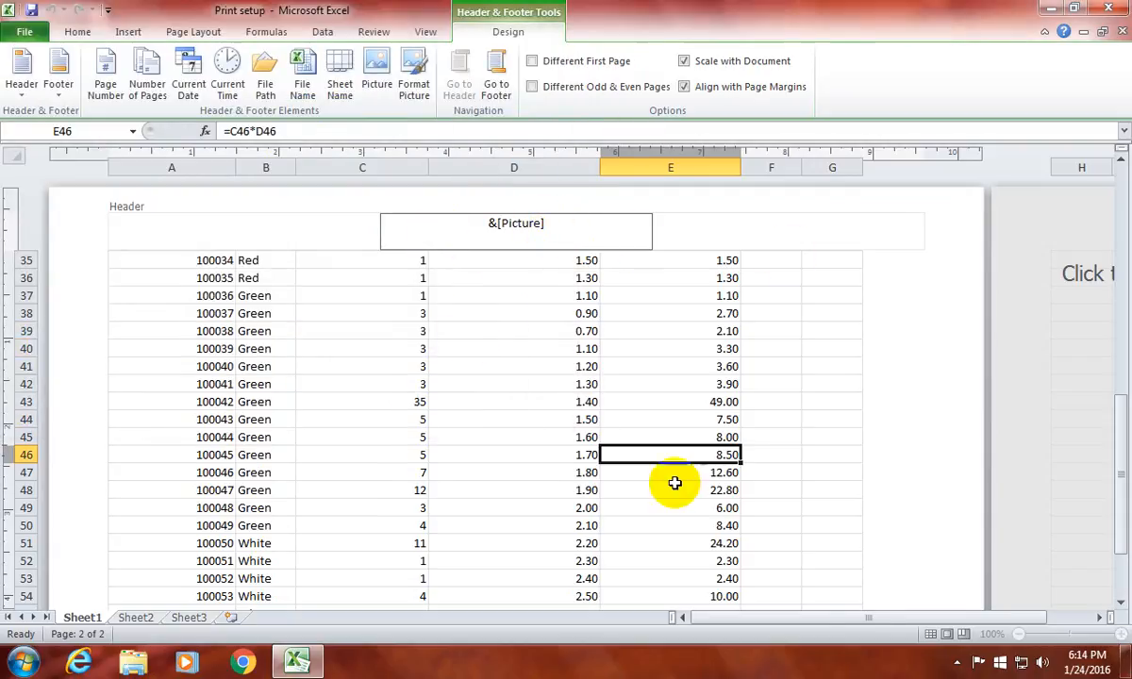
pyautogui.click(424, 32)
pyautogui.click(471, 415)
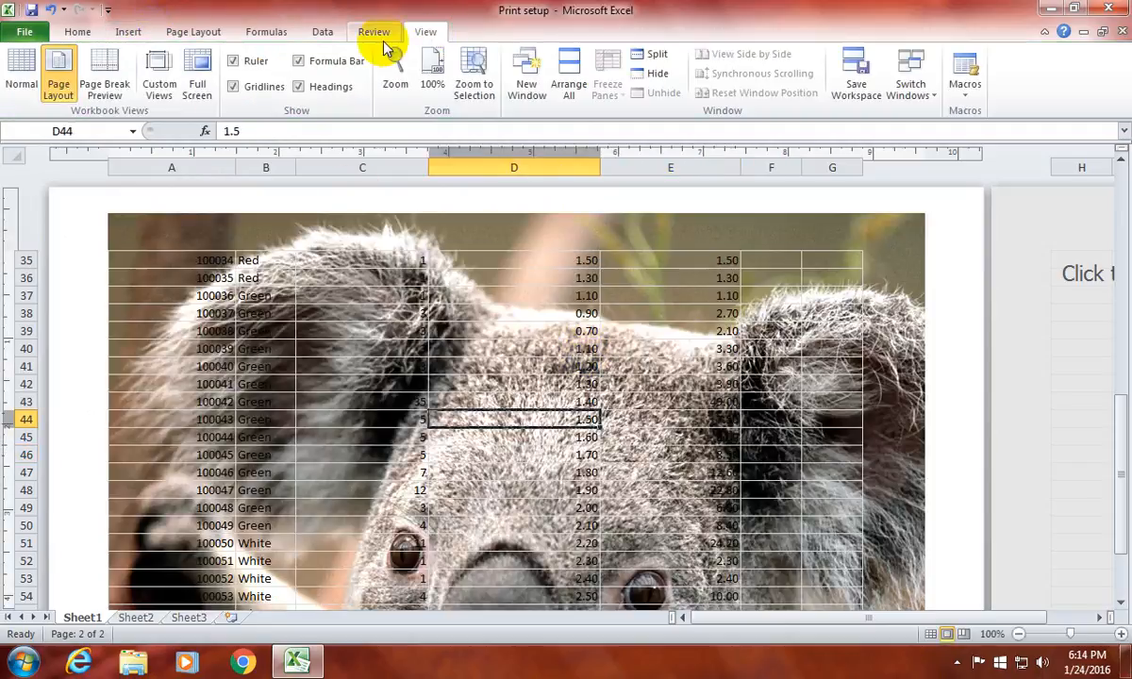
# - Check the sheet with the full-size header picture in the print preview
pyautogui.click(91, 40)
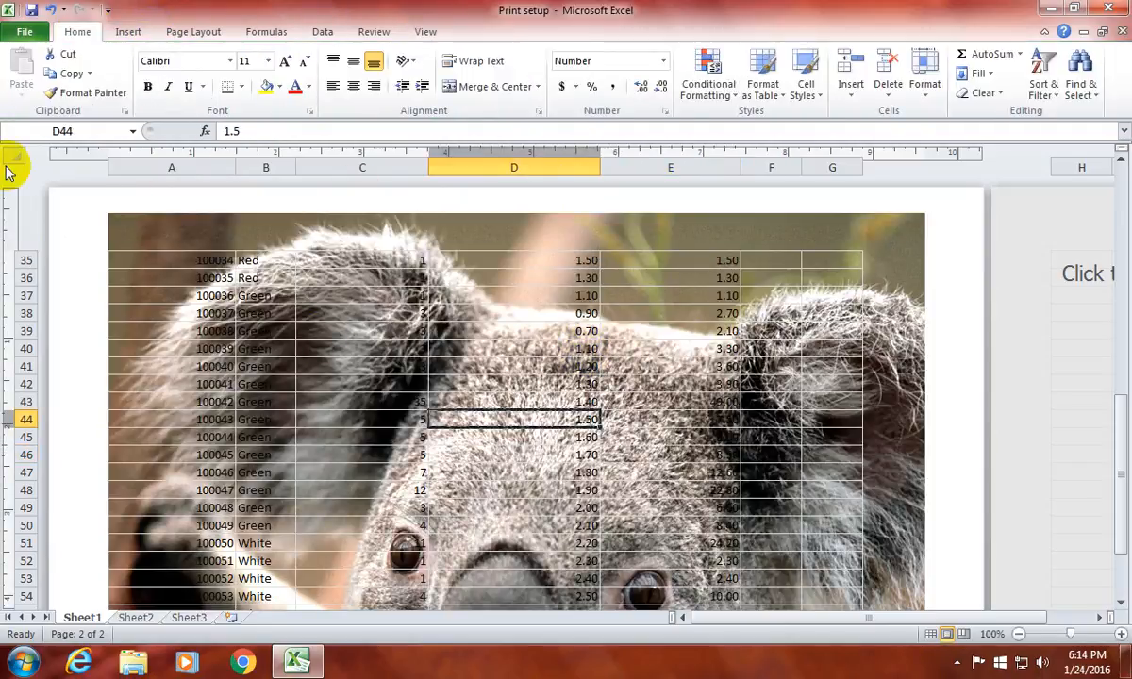
pyautogui.click(37, 36)
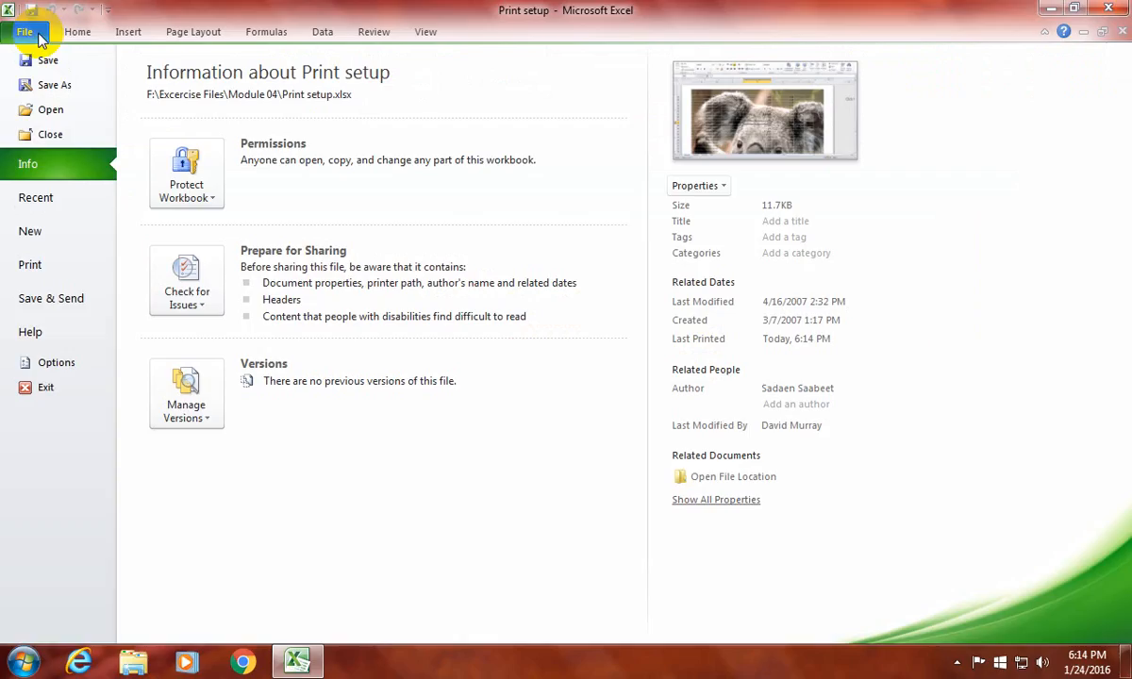
pyautogui.click(28, 262)
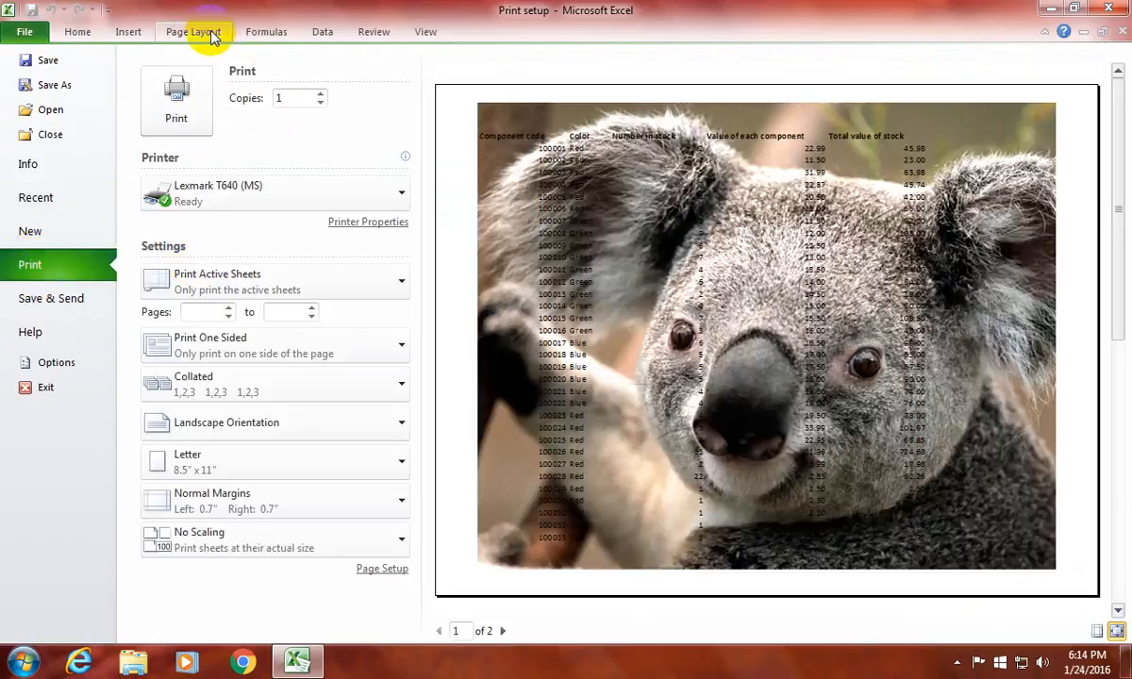
# - Shrink the koala picture in the header to about 2 inches wide with the aspect ratio locked
pyautogui.click(129, 34)
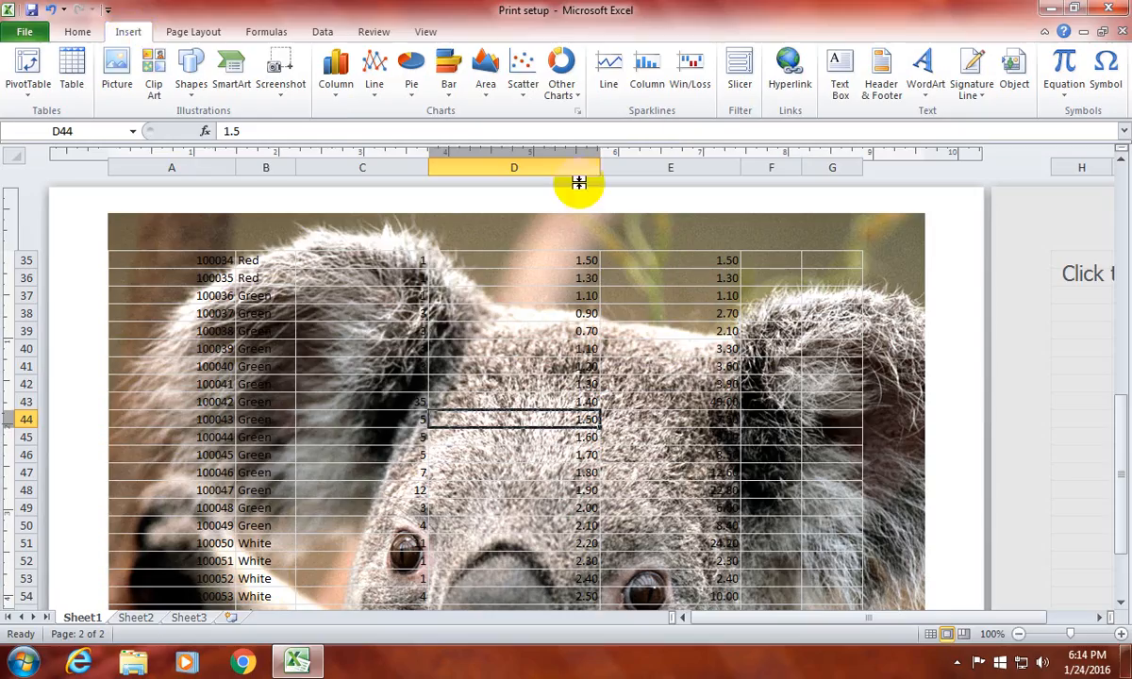
pyautogui.click(885, 94)
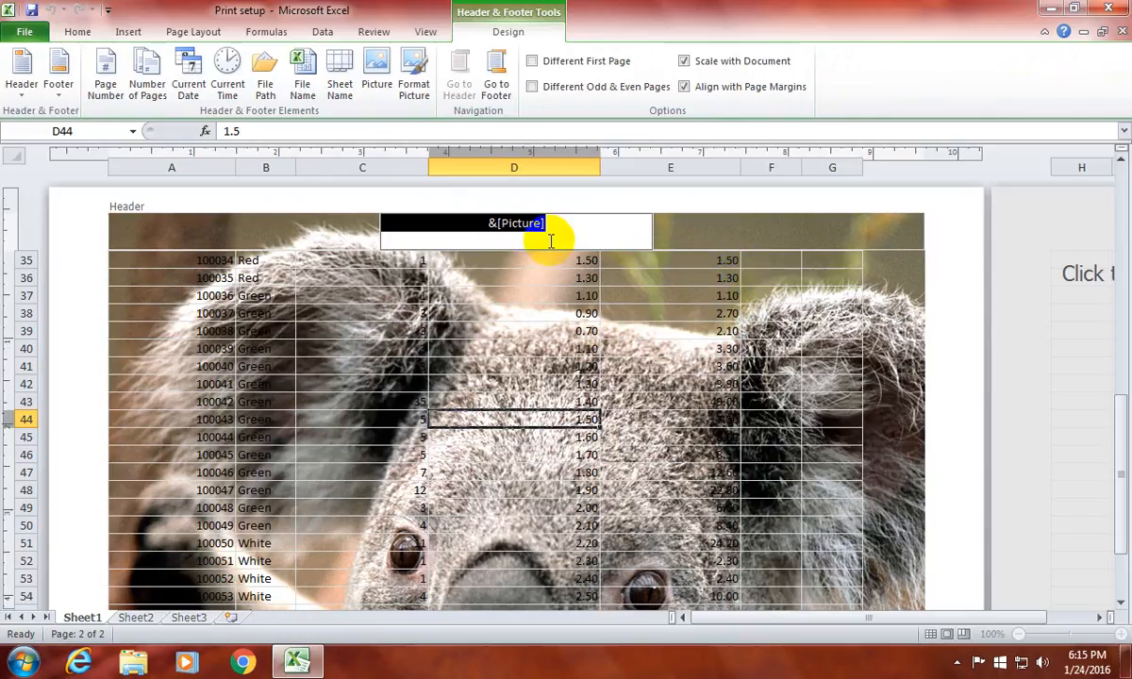
pyautogui.click(413, 75)
pyautogui.moveTo(665, 77); pyautogui.dragTo(627, 76)
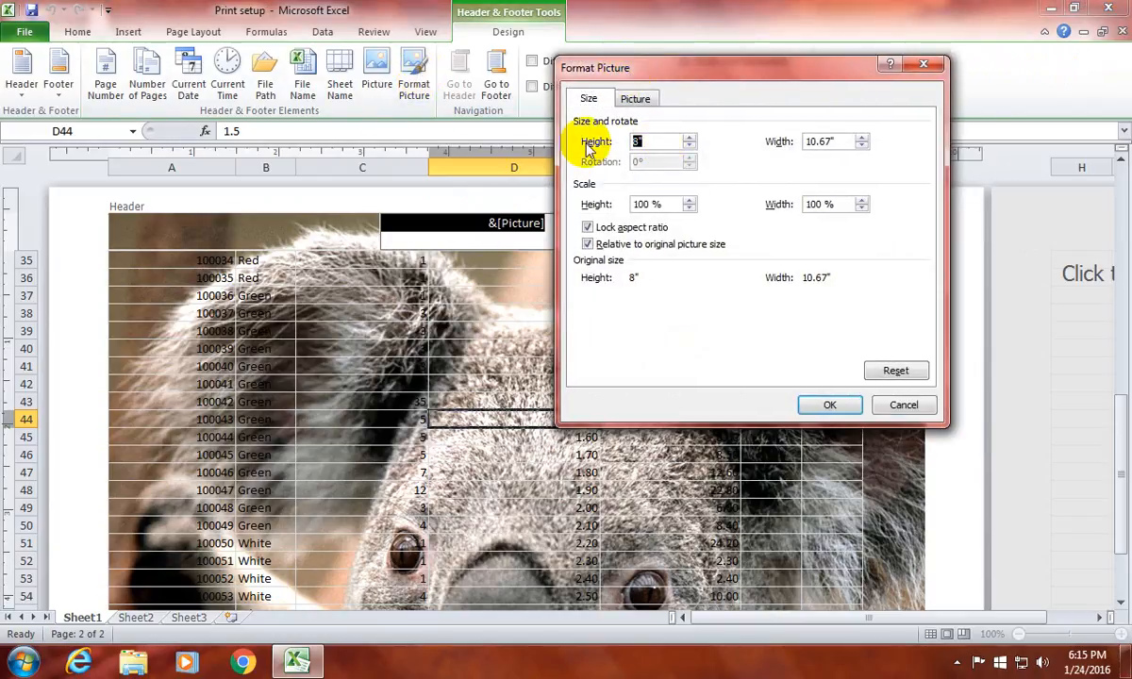
pyautogui.click(837, 141)
pyautogui.click(827, 404)
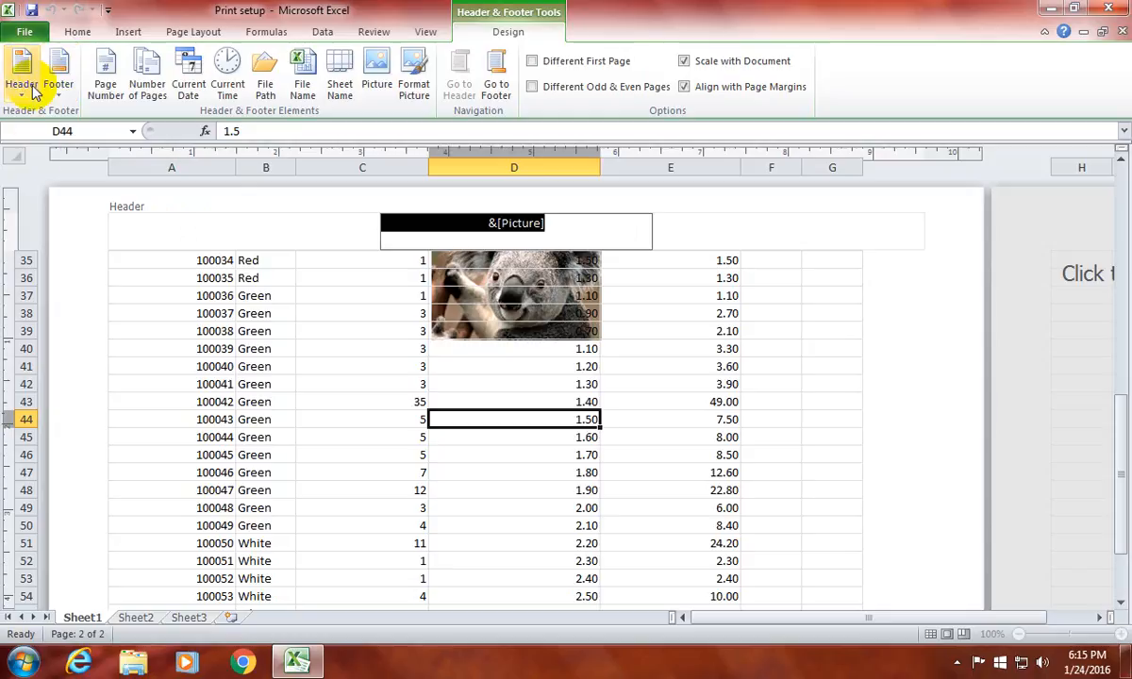
# - Leave header editing and check the reduced header picture in the print preview
pyautogui.click(141, 34)
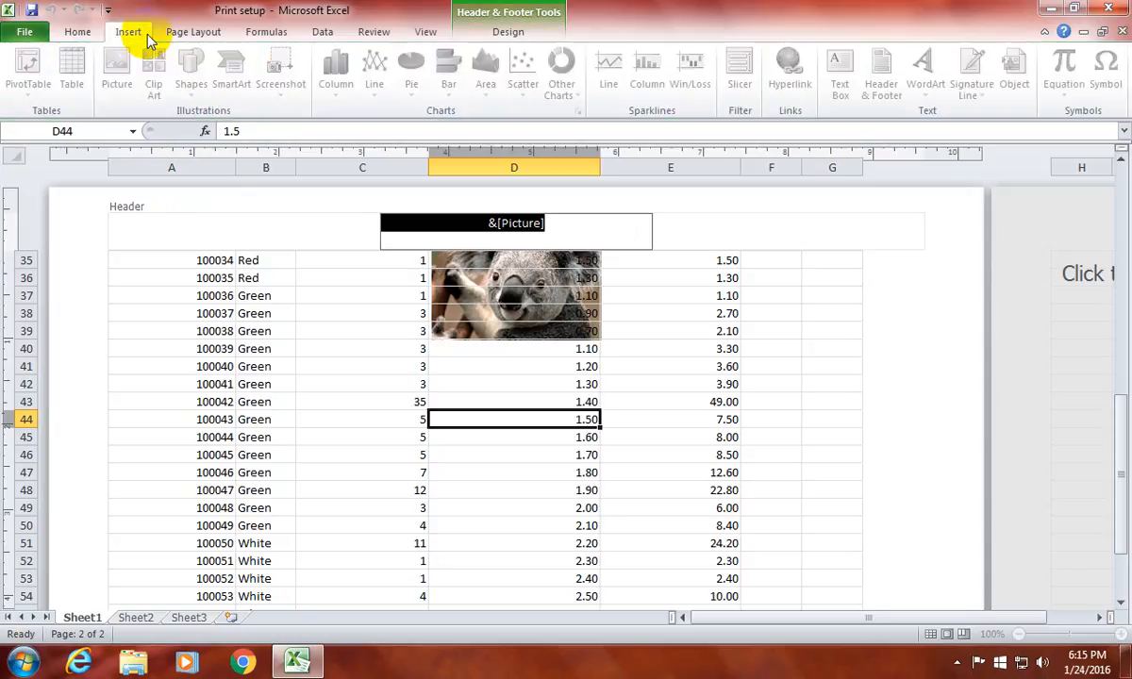
pyautogui.click(83, 32)
pyautogui.click(1010, 310)
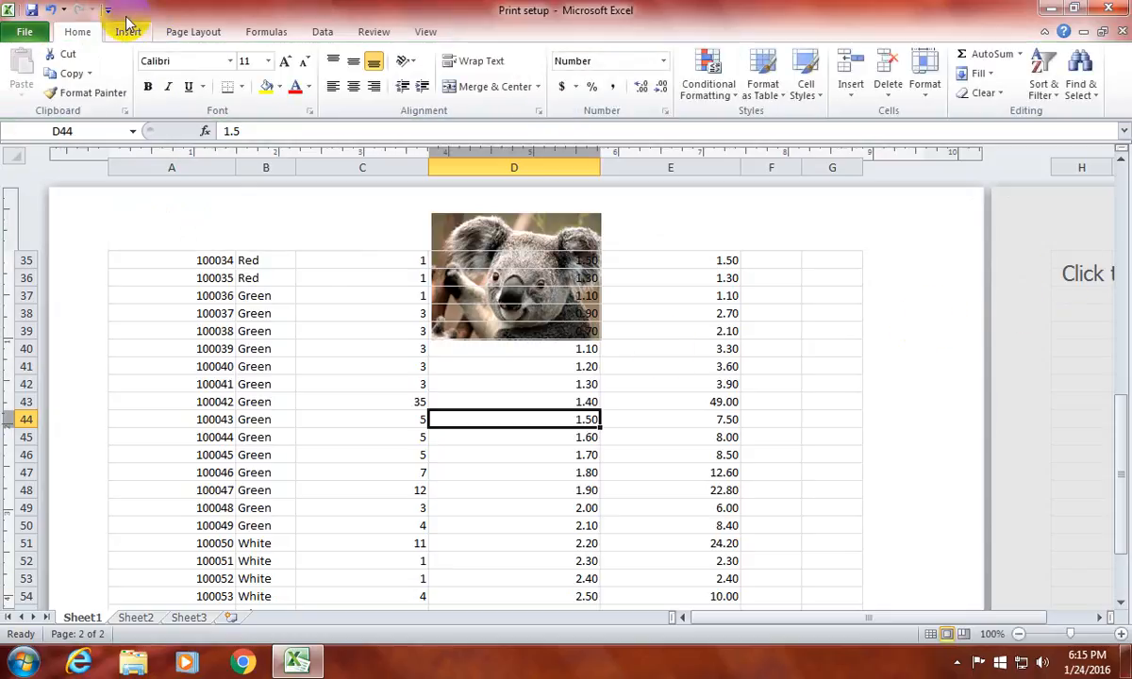
pyautogui.click(23, 32)
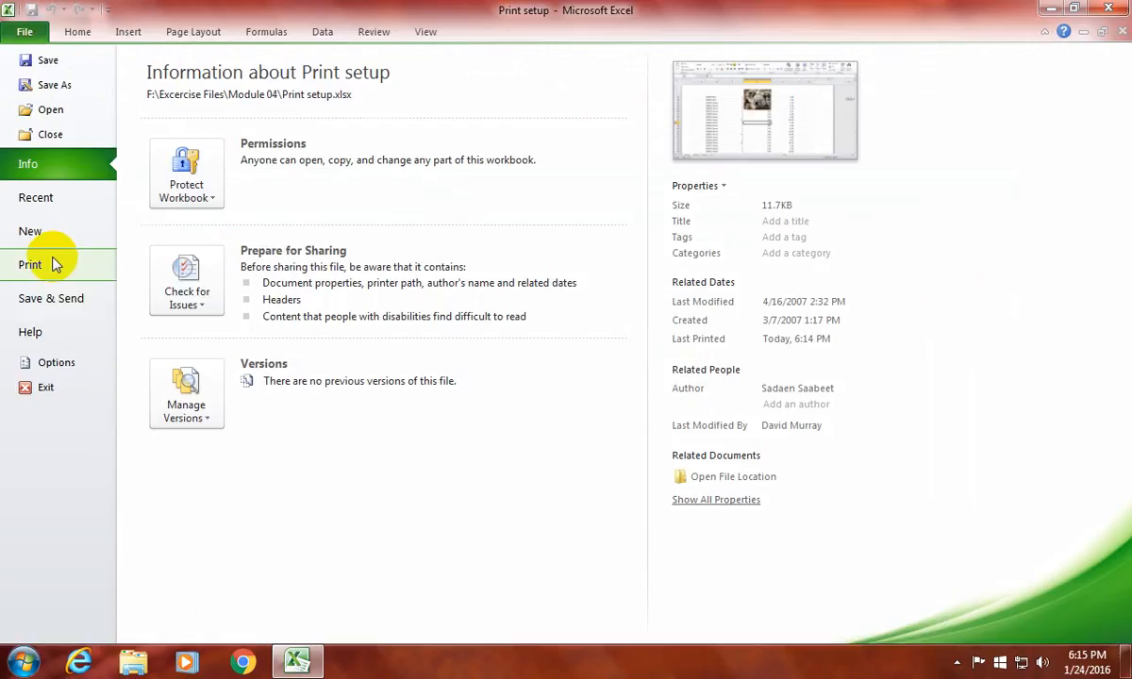
pyautogui.click(53, 263)
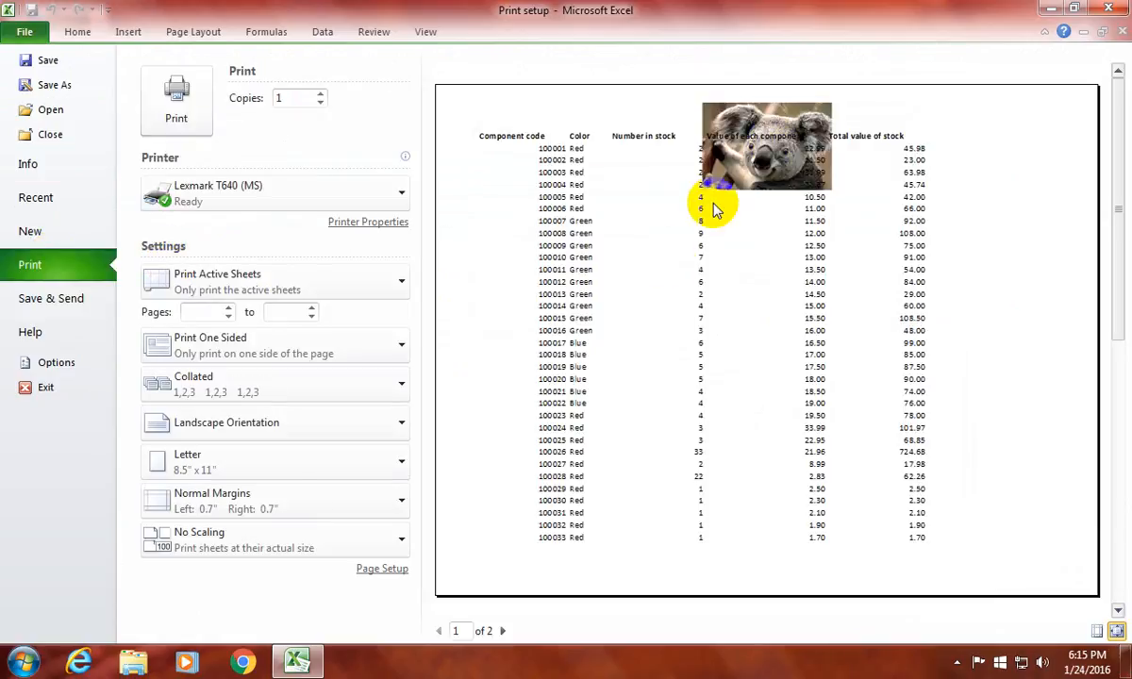
# - Check the header picture on the second page in the print preview, go back to the first page and return to the sheet
pyautogui.click(504, 631)
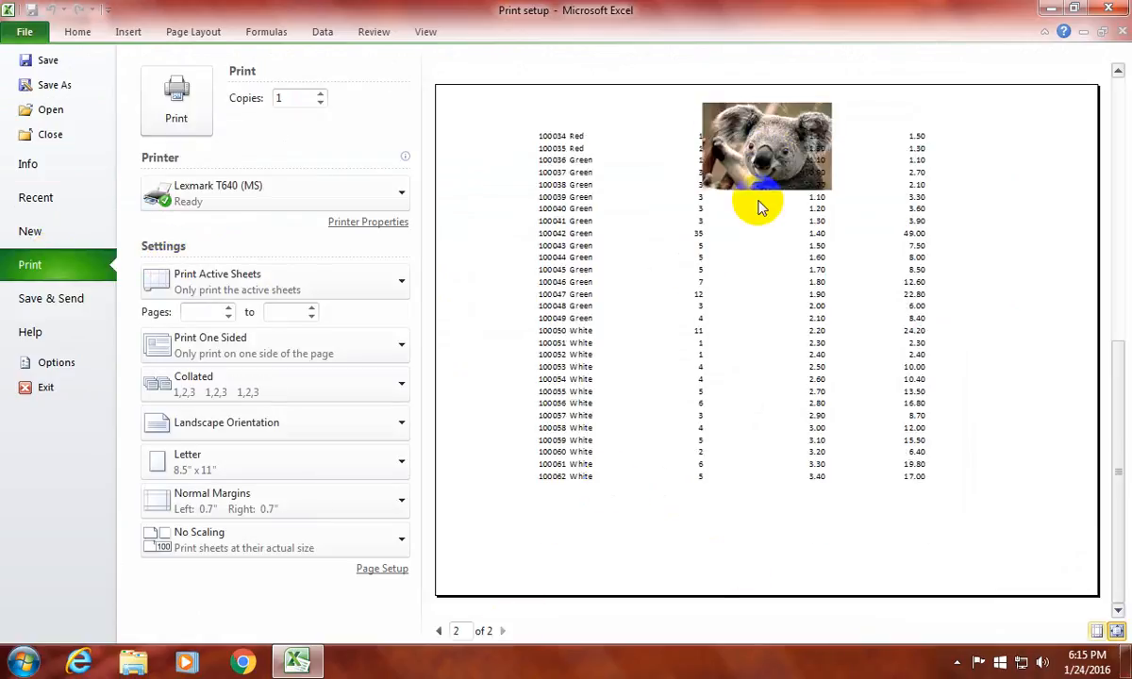
pyautogui.click(440, 630)
pyautogui.click(191, 34)
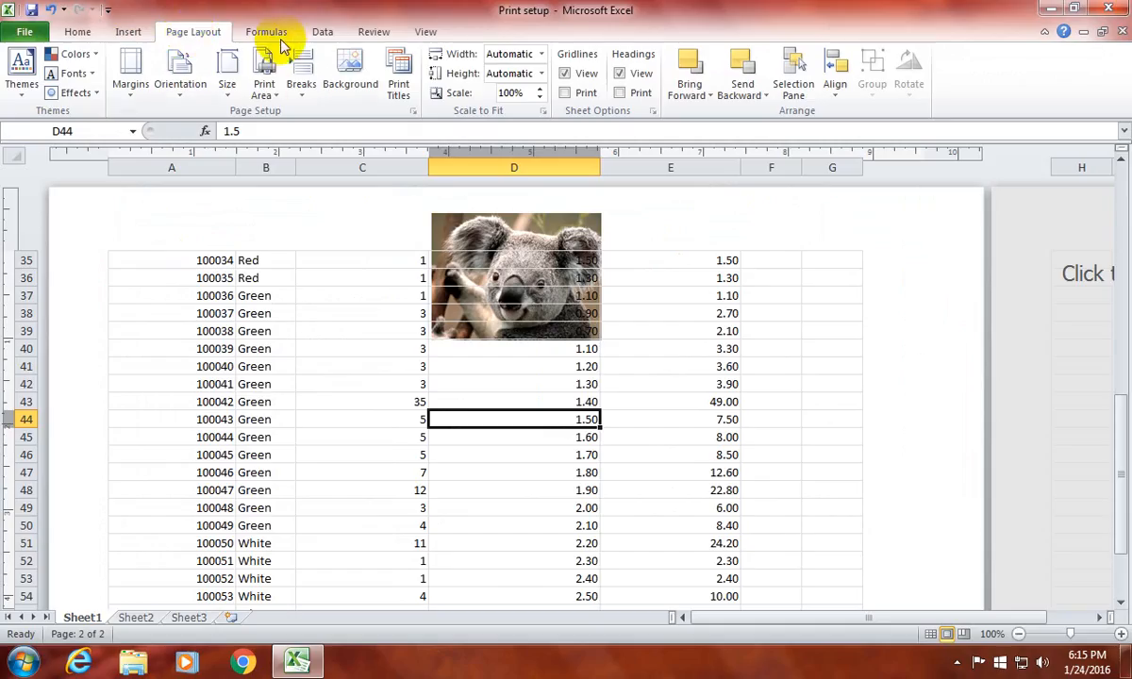
# - Open the page header for editing to view the header and footer options, and return to the worksheet cells
pyautogui.click(128, 32)
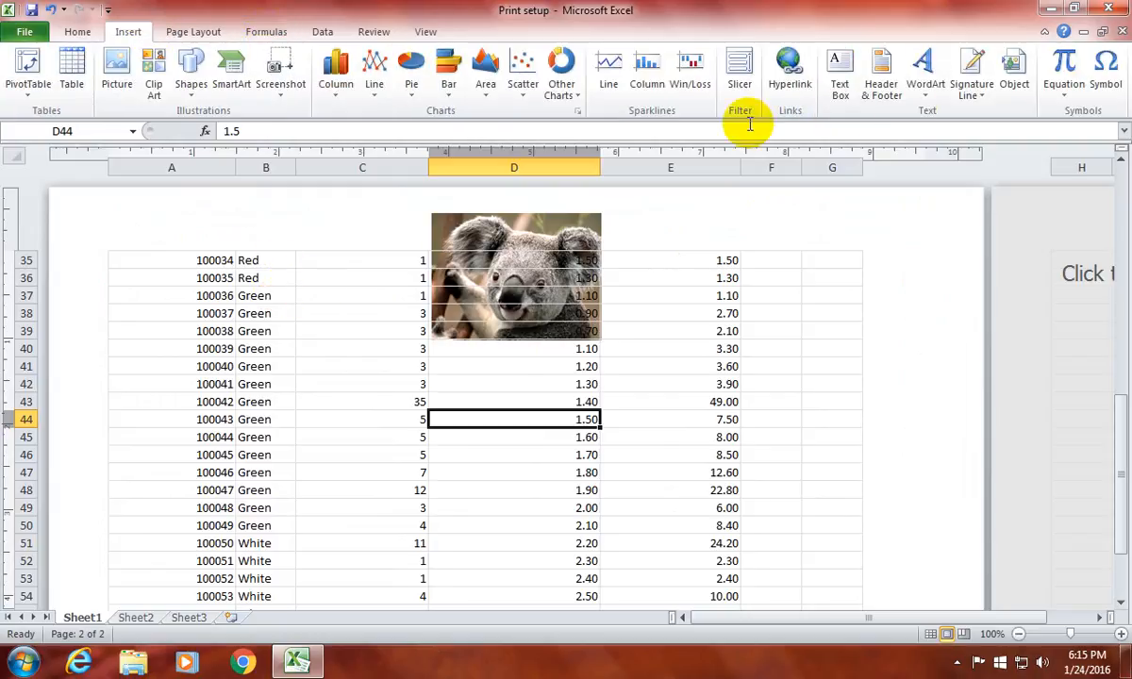
pyautogui.click(879, 77)
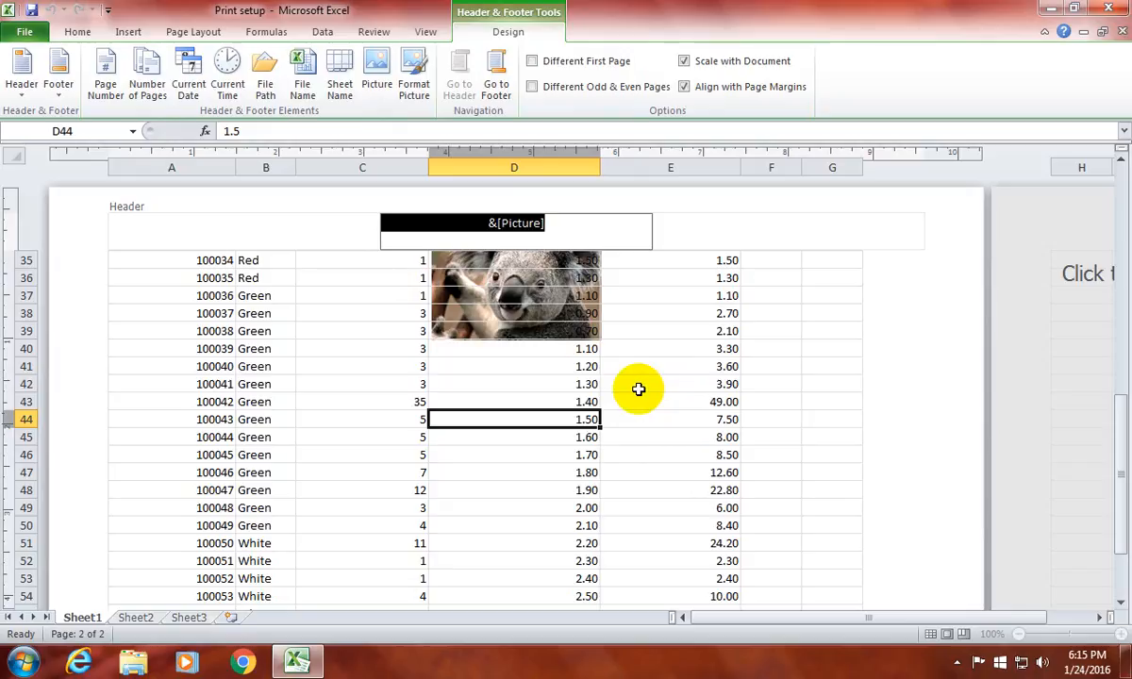
pyautogui.moveTo(808, 354); pyautogui.dragTo(672, 350)
pyautogui.moveTo(366, 315); pyautogui.dragTo(184, 314)
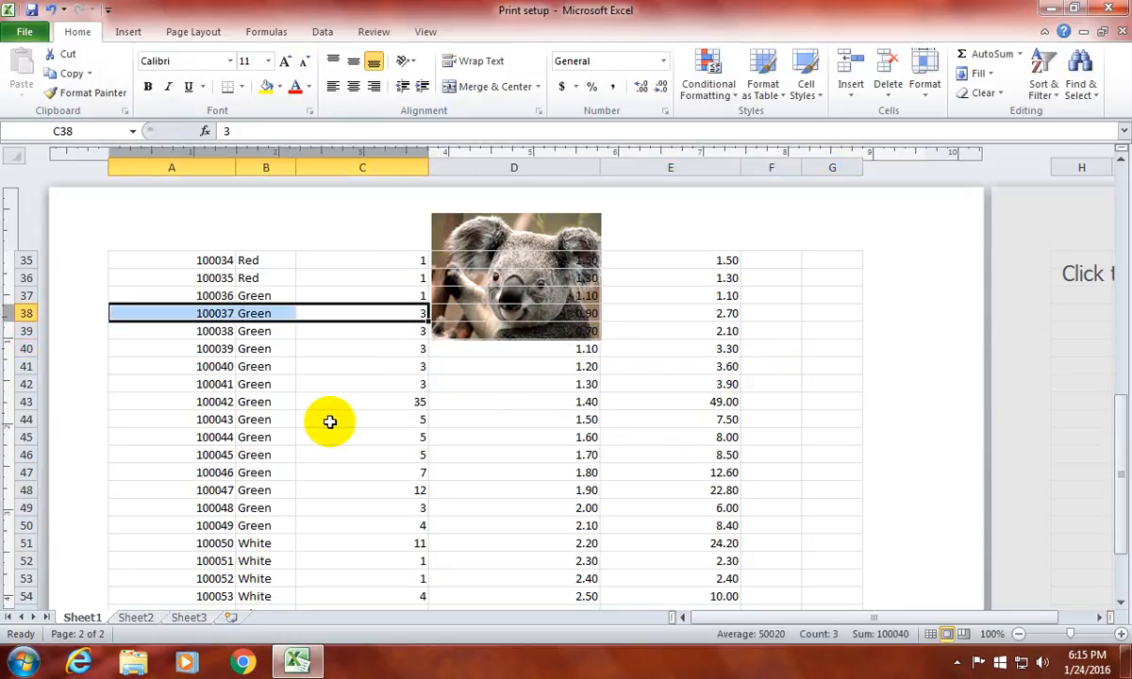
# - Review the copies, one-sided or both-sides, and collation choices in the print settings, keeping Print One Sided and Collated
pyautogui.click(25, 31)
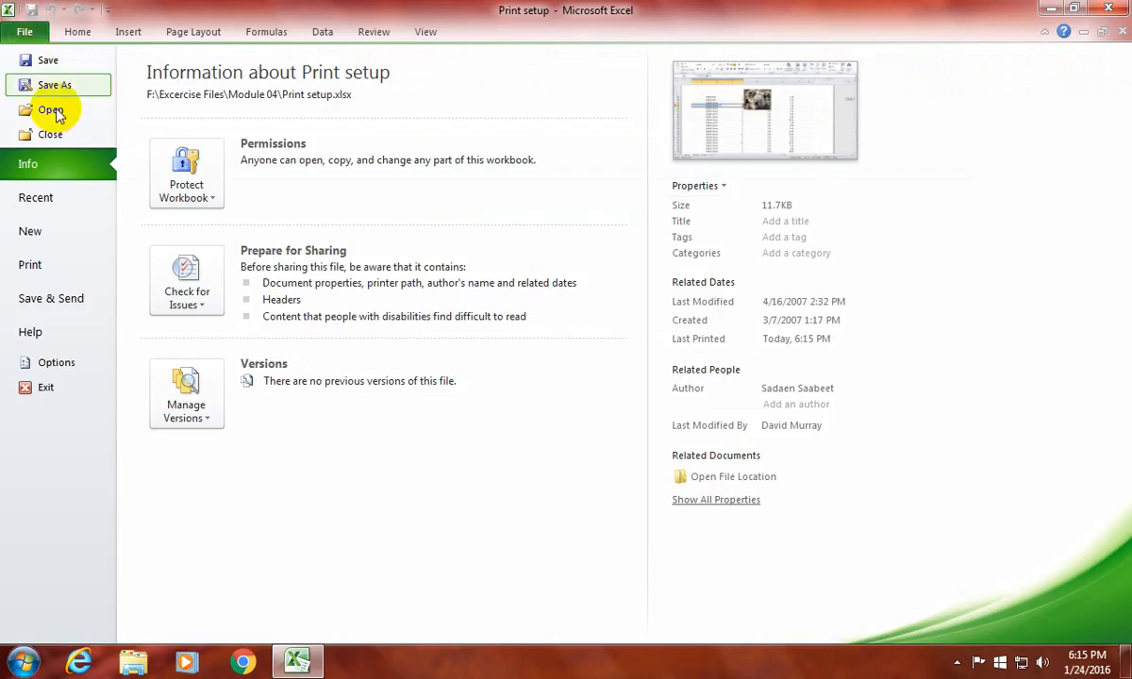
pyautogui.click(28, 267)
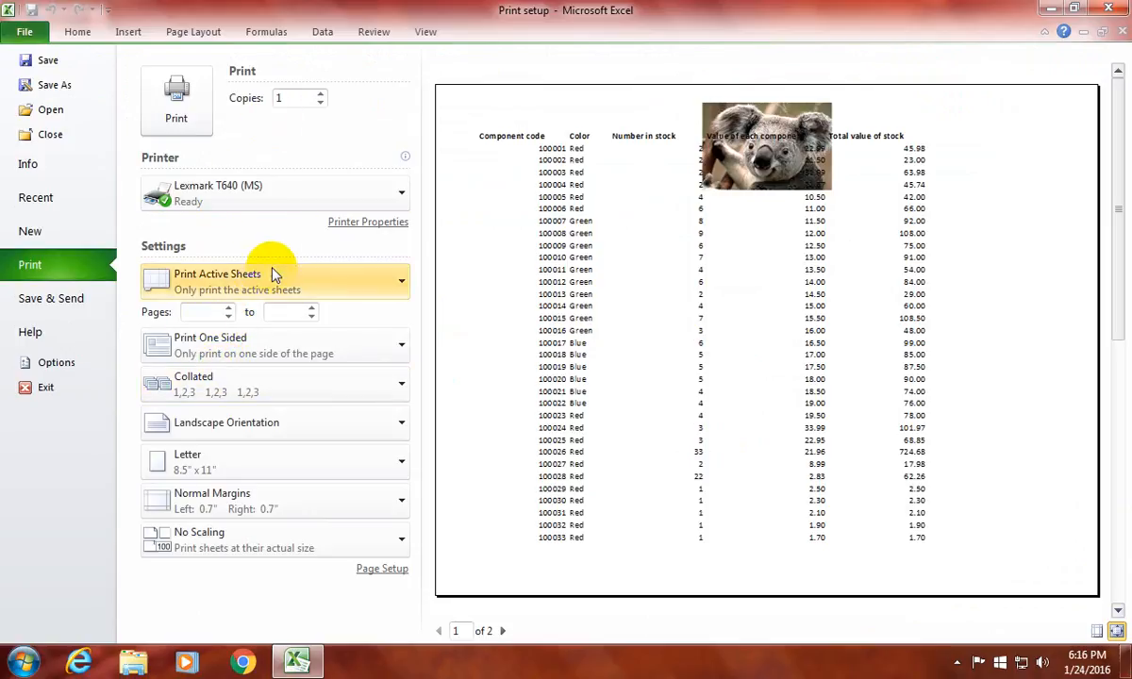
pyautogui.click(284, 97)
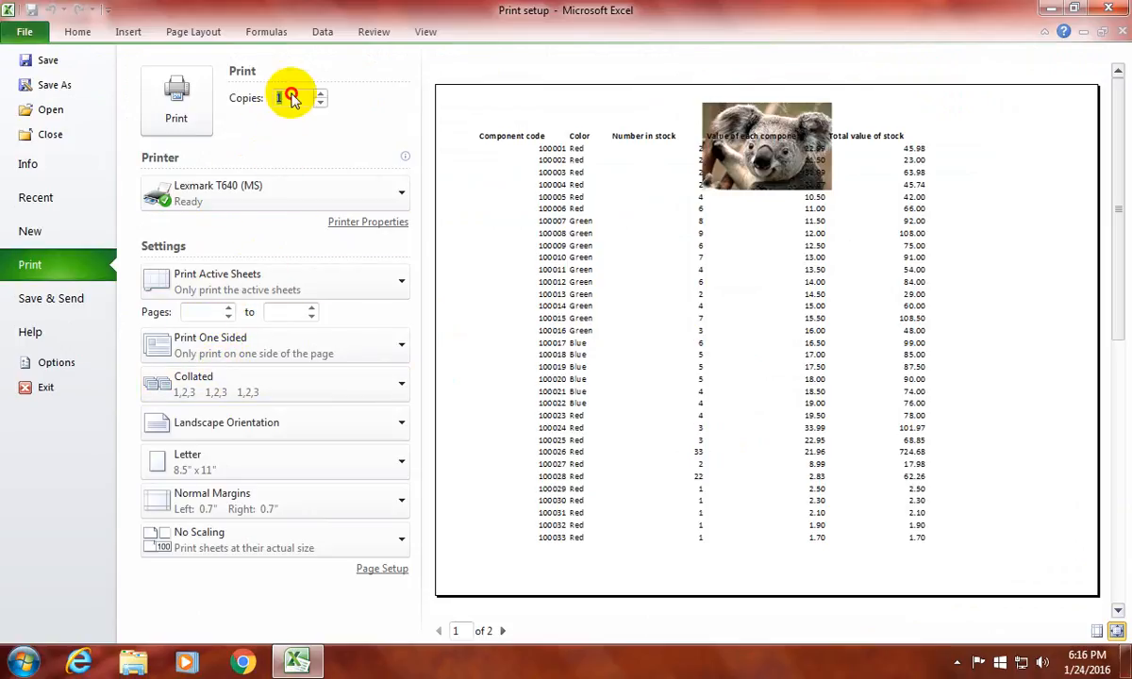
pyautogui.click(240, 351)
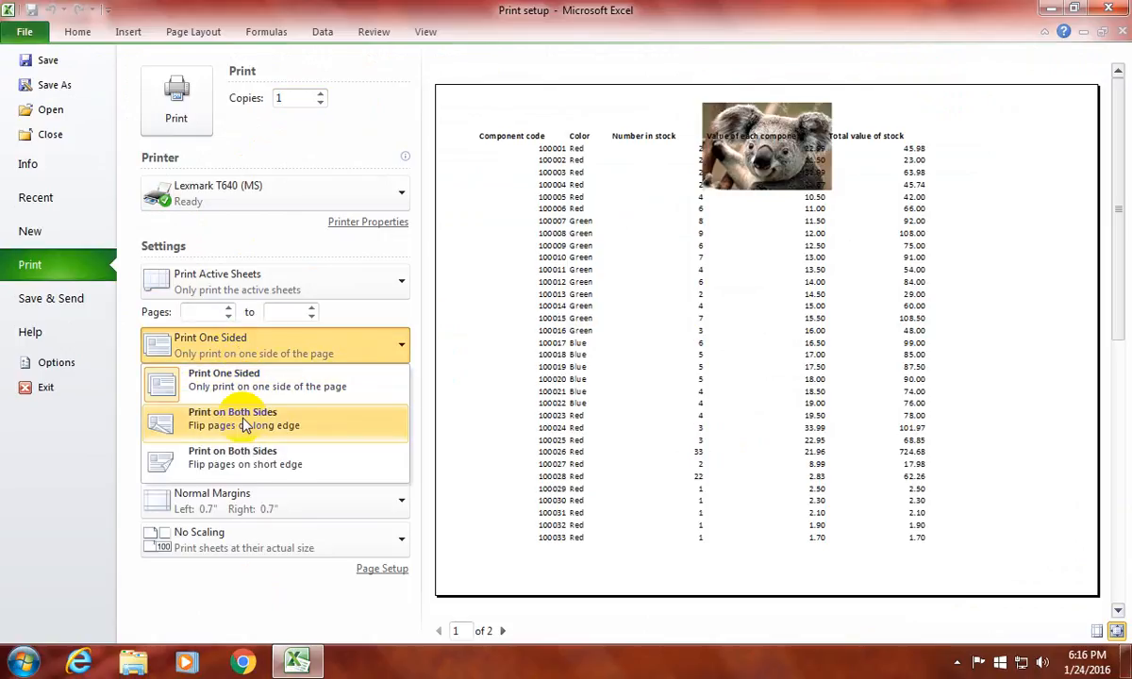
pyautogui.click(236, 377)
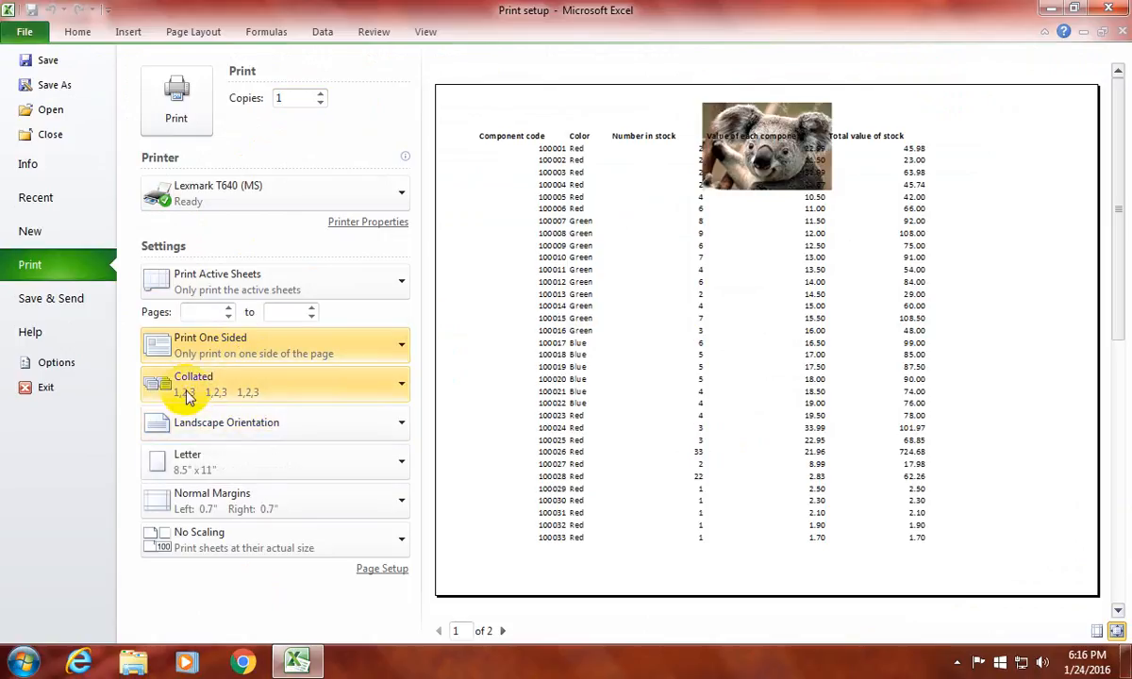
pyautogui.click(215, 389)
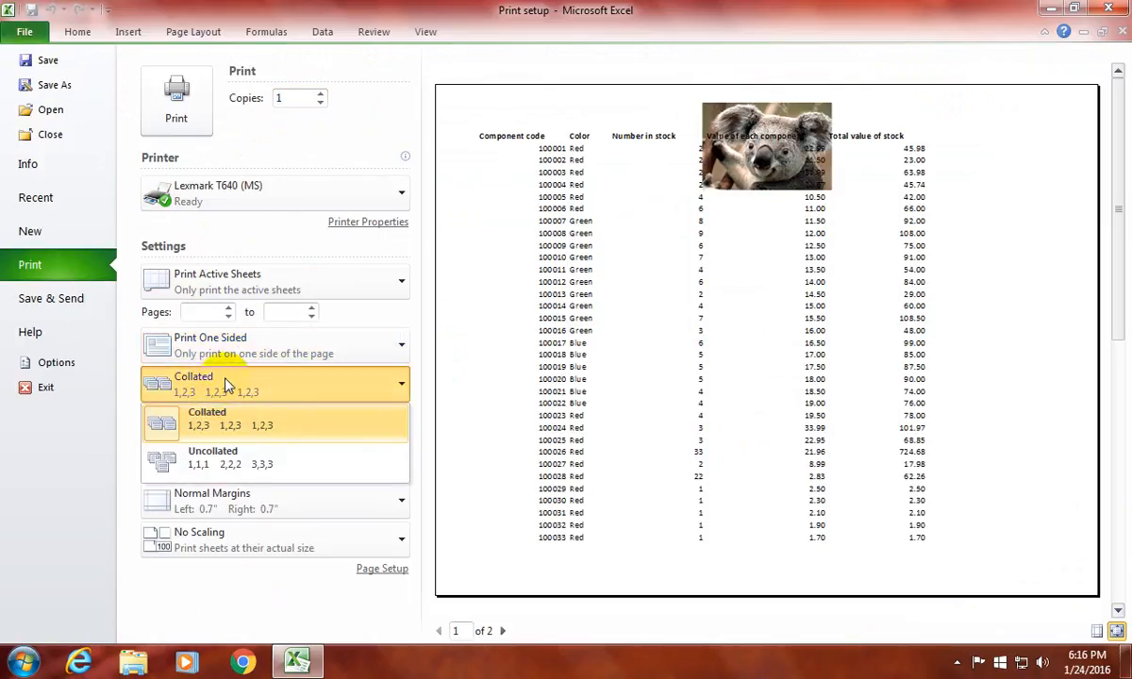
pyautogui.click(211, 382)
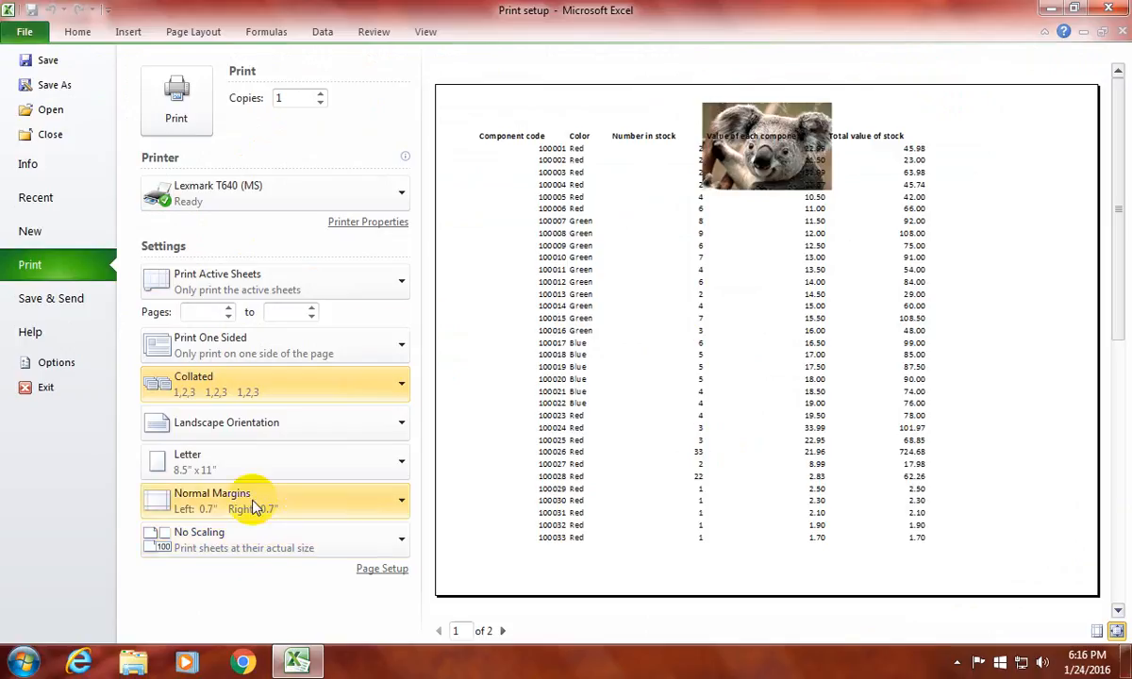
# - Review the paper size and margin choices in the print settings, keeping Letter and Normal Margins, and return to the sheet
pyautogui.click(195, 472)
pyautogui.click(185, 456)
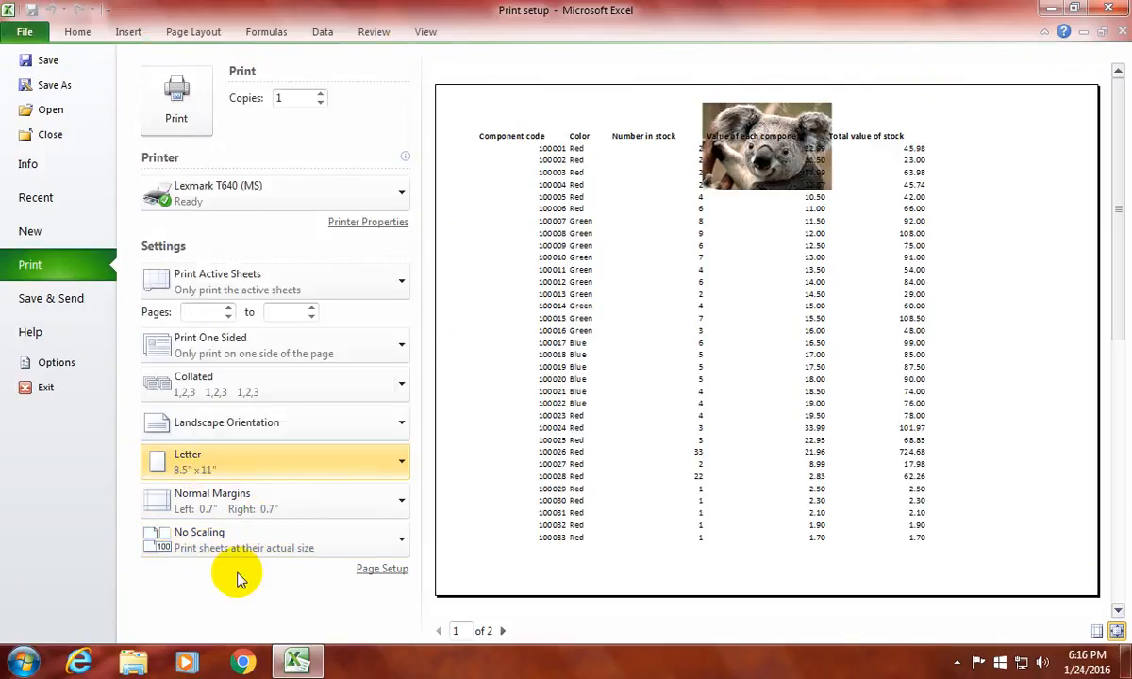
pyautogui.click(244, 511)
pyautogui.click(234, 499)
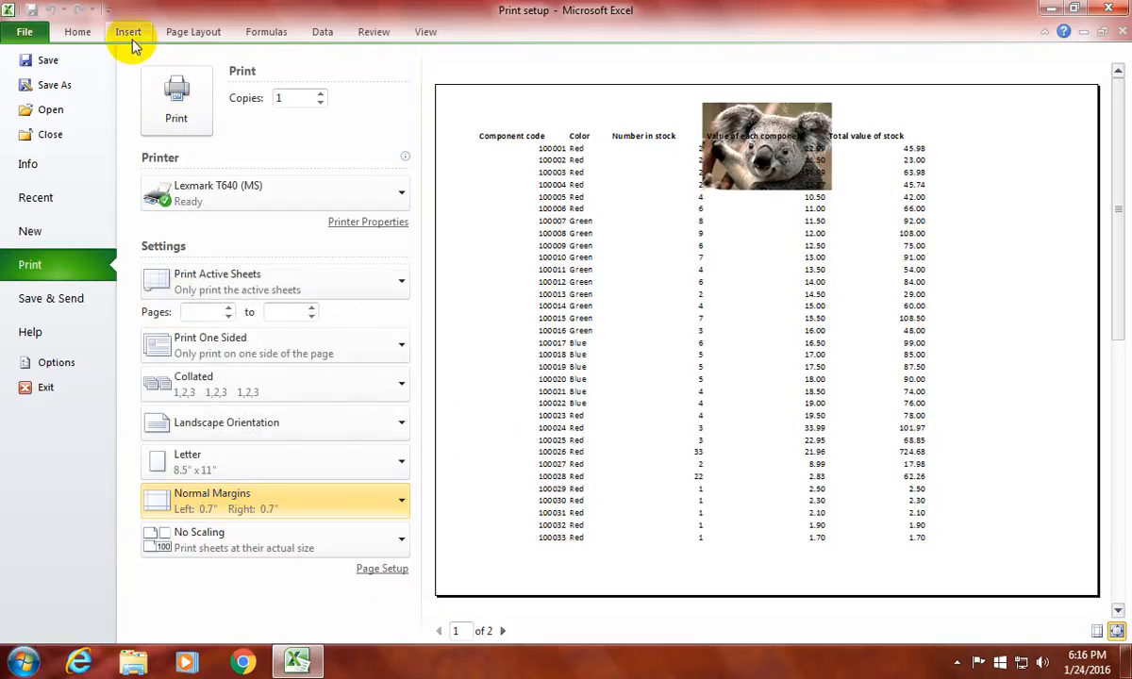
pyautogui.click(78, 33)
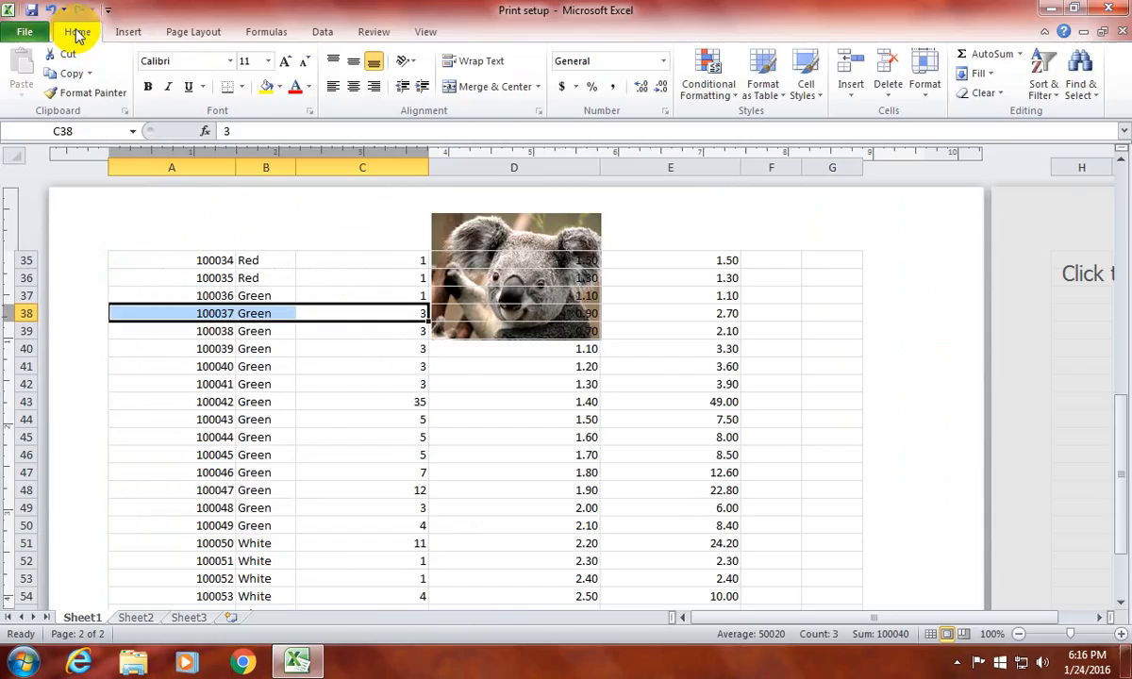
# - Switch Sheet1 from Page Layout view to Normal view and select cell E8 near the start of the data
pyautogui.click(434, 401)
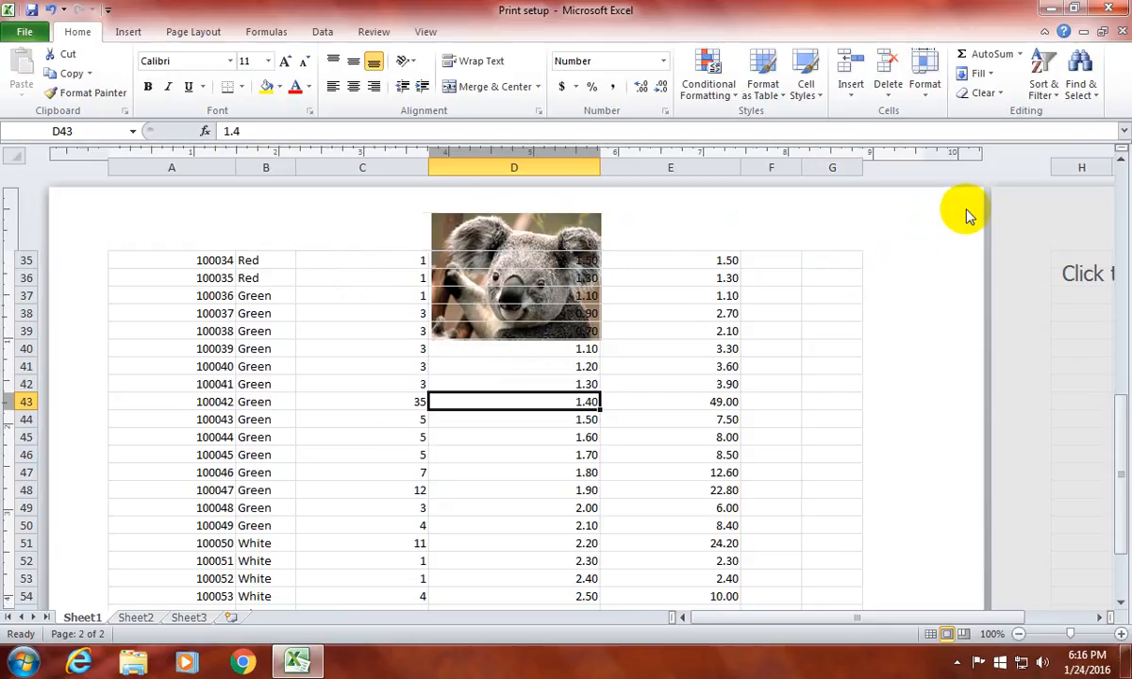
pyautogui.click(931, 635)
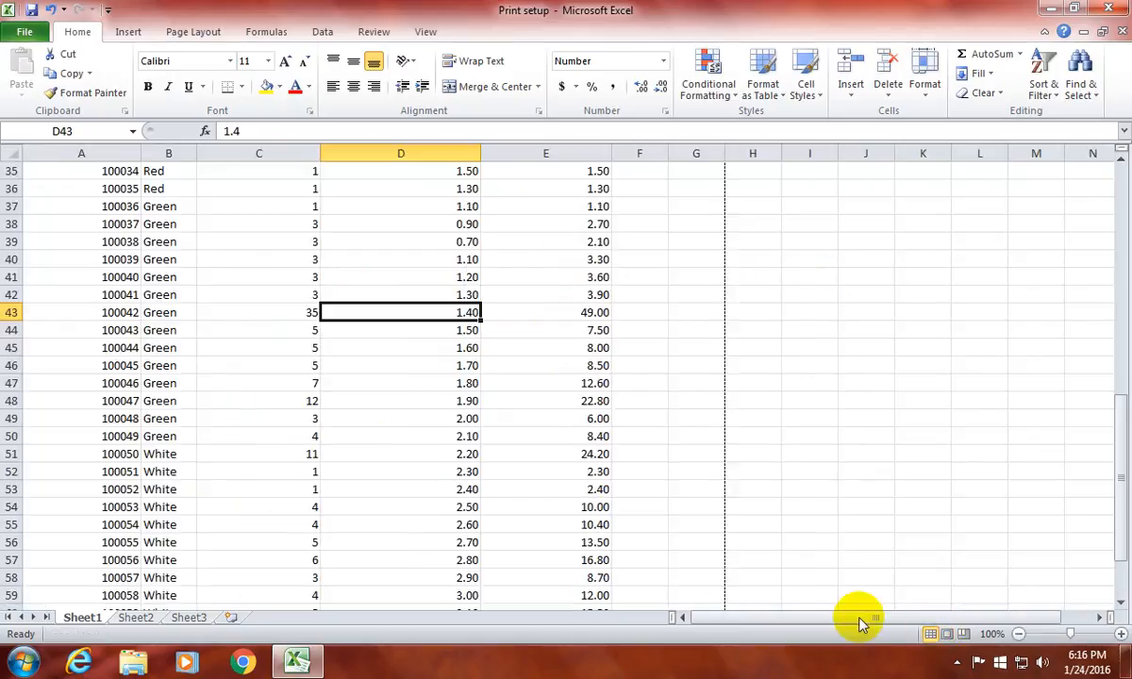
pyautogui.scroll(10, 316, 415)
pyautogui.click(520, 241)
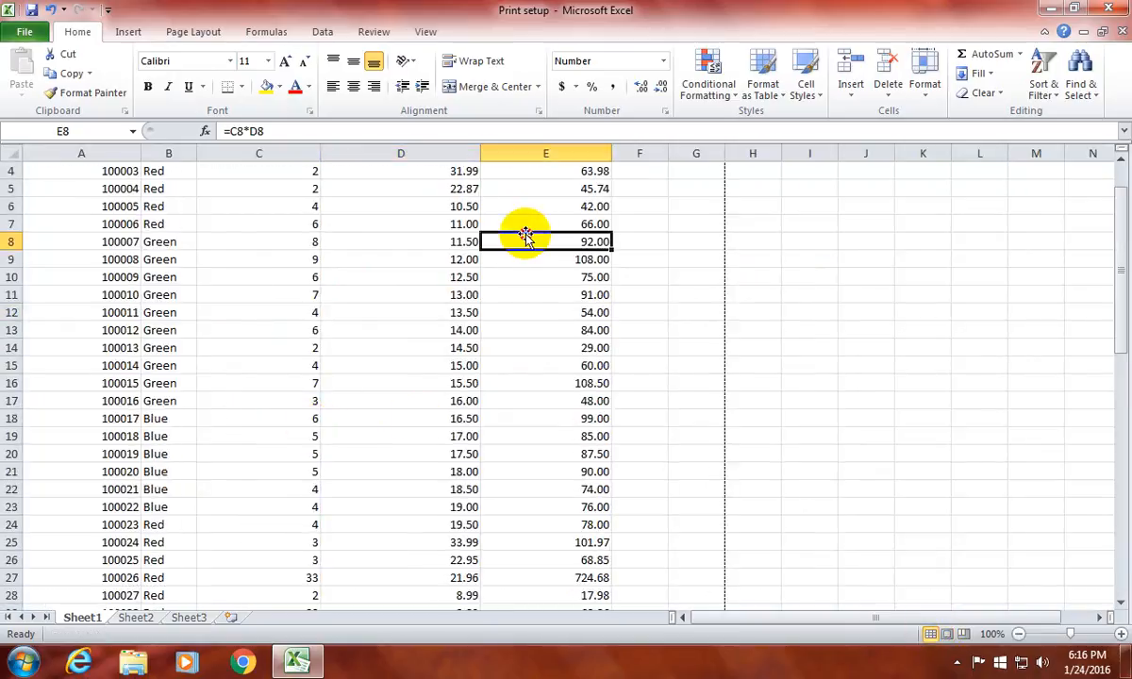
# - Close the Print setup workbook and exit to the desktop
pyautogui.click(1110, 11)
pyautogui.click(552, 280)
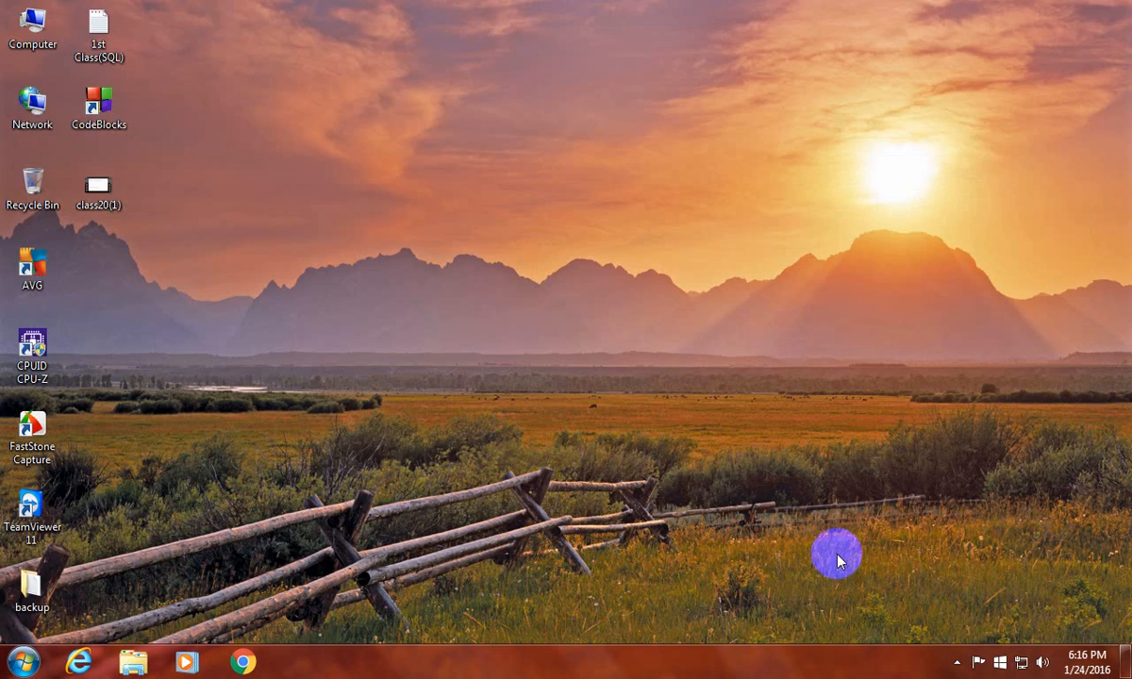